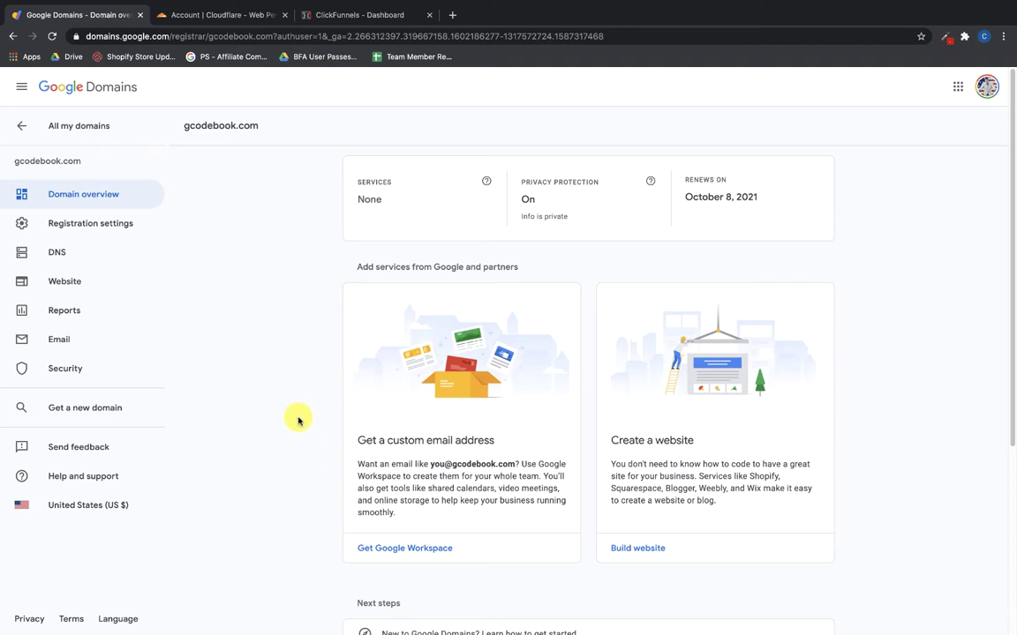
Open the DNS settings of gcodebook.com in Google Domains, then switch to Cloudflare and add gcodebook.com as a new site.
left_click(63, 257)
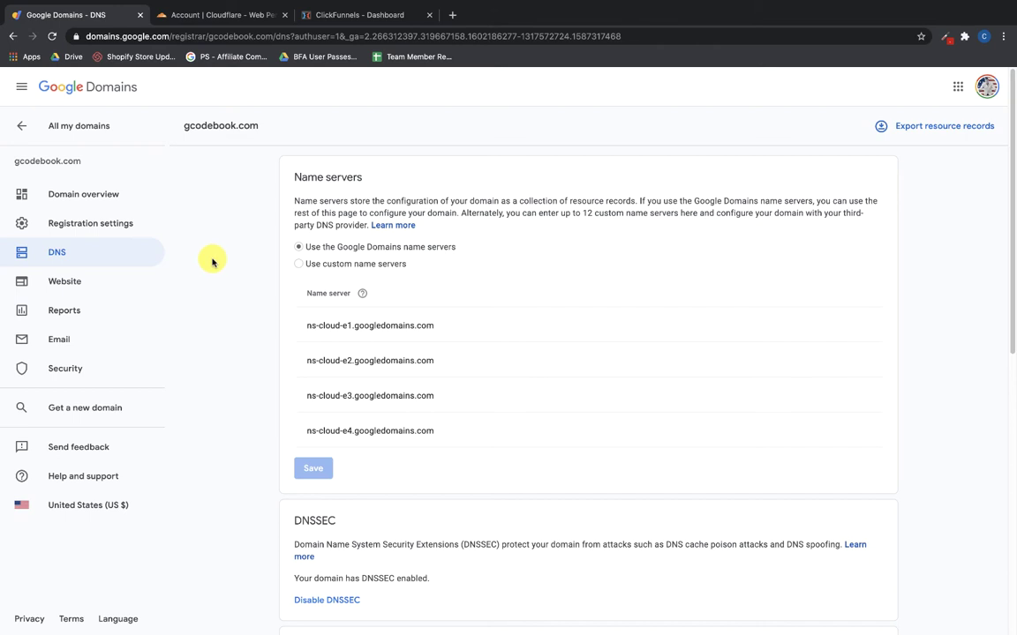
left_click(218, 20)
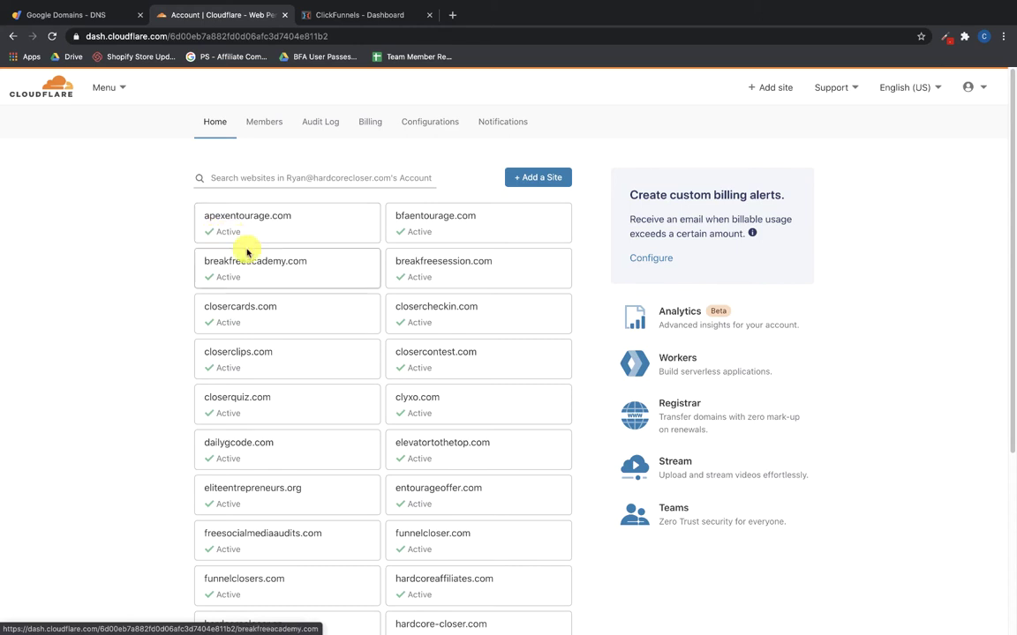
left_click(528, 179)
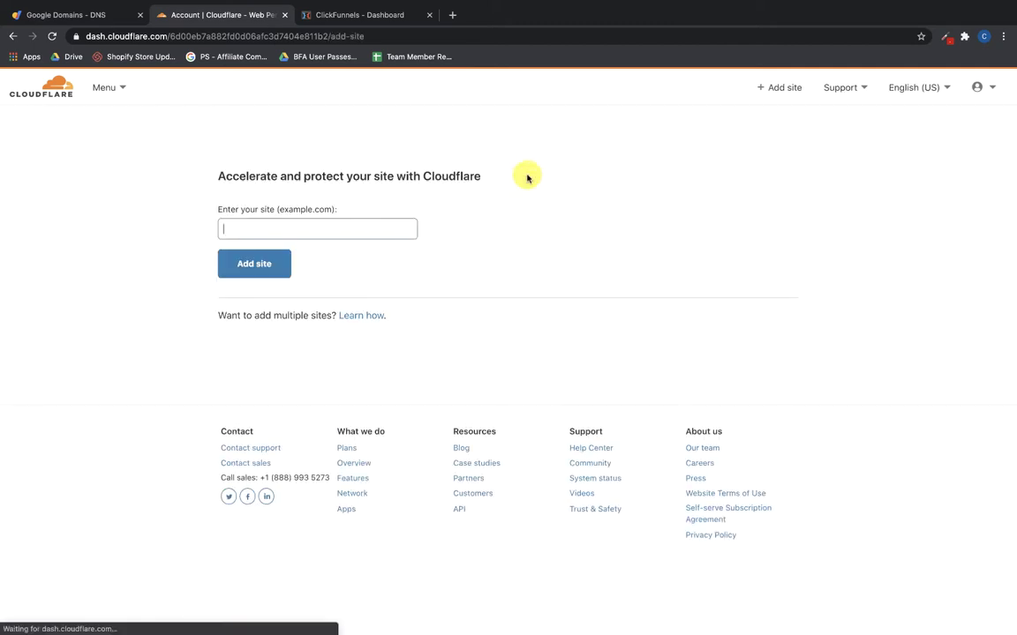
left_click(316, 237)
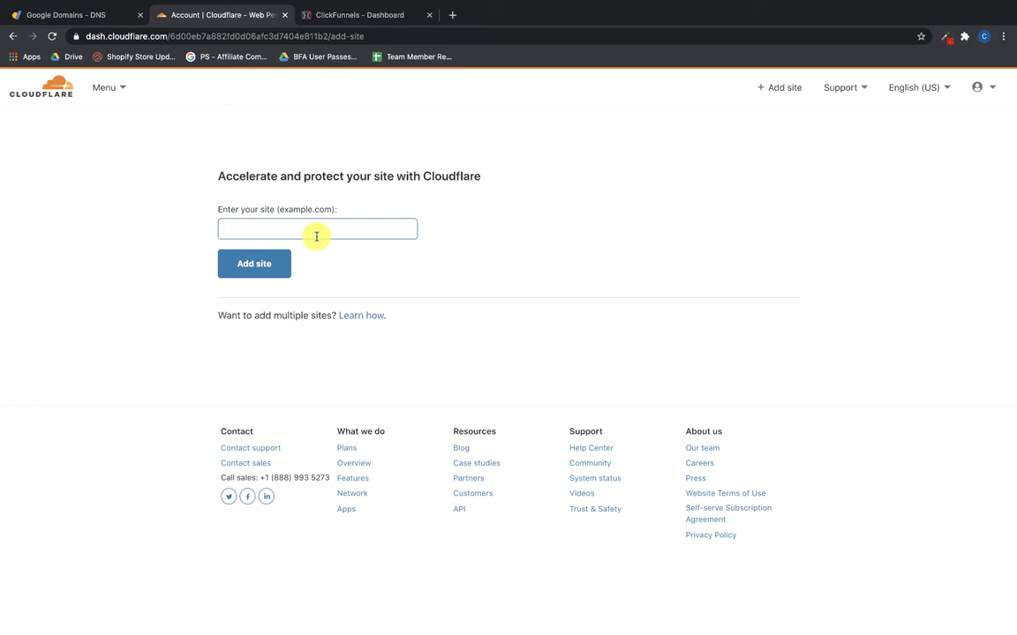
type("gcode")
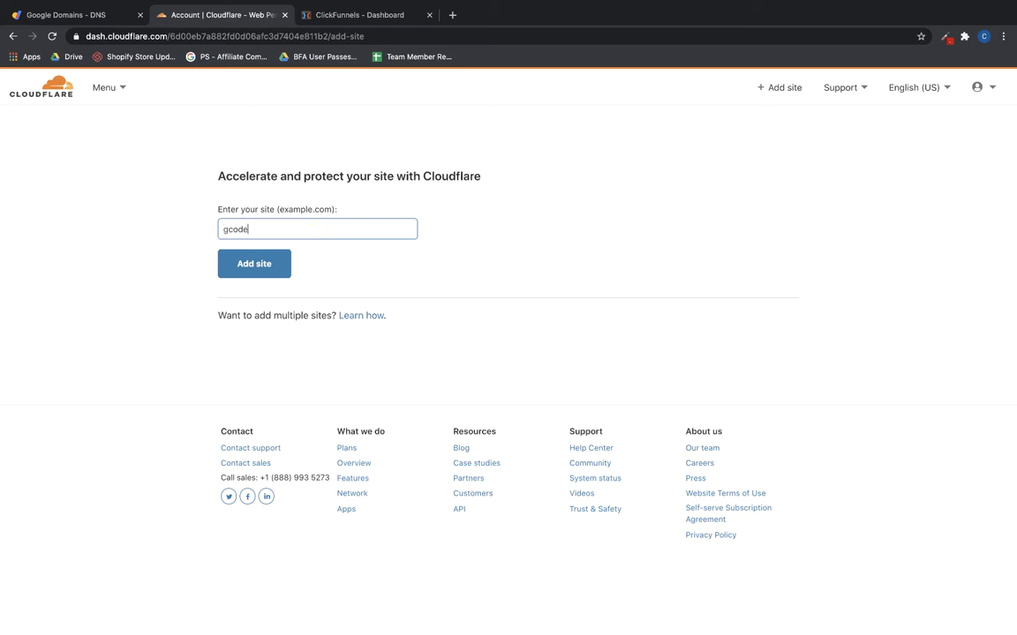
type("book.com")
left_click(256, 265)
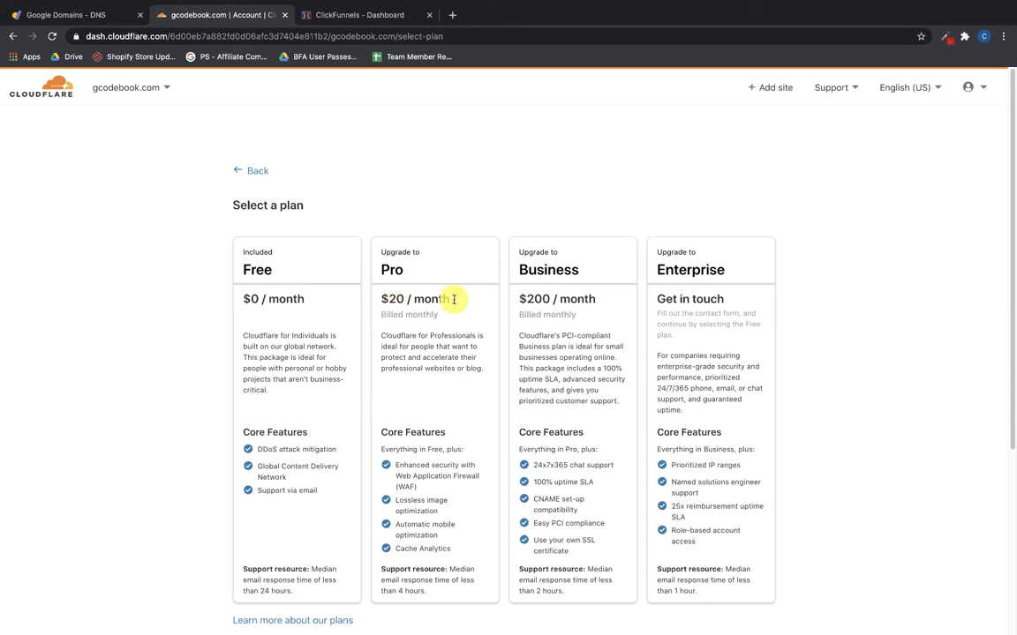
Choose the Free plan for gcodebook.com and continue past the scanned DNS records to the nameserver instructions.
left_click(278, 353)
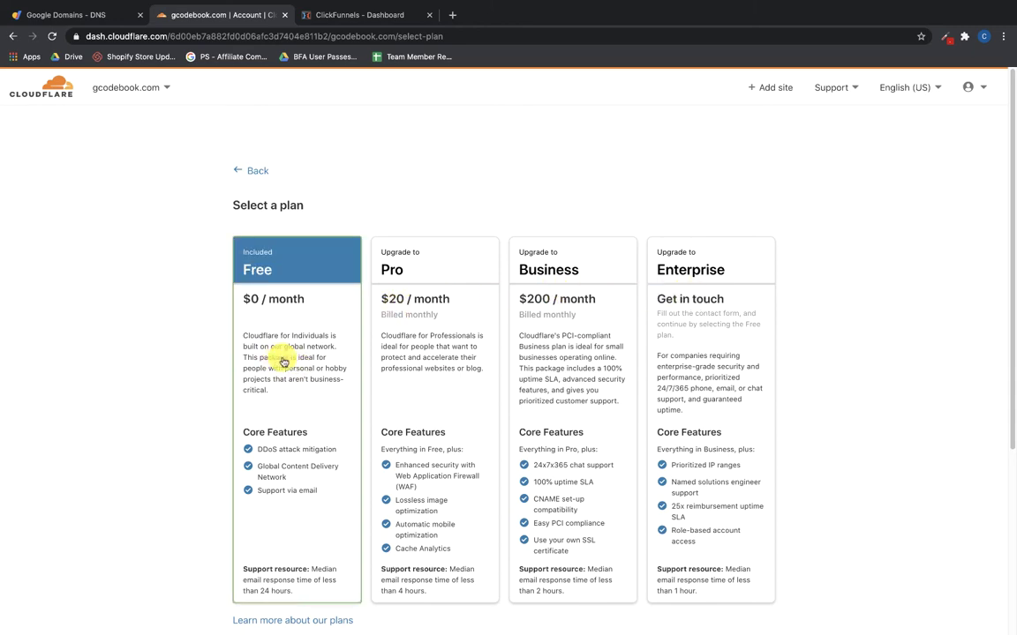
scroll(281, 390, "down", 3)
left_click(291, 413)
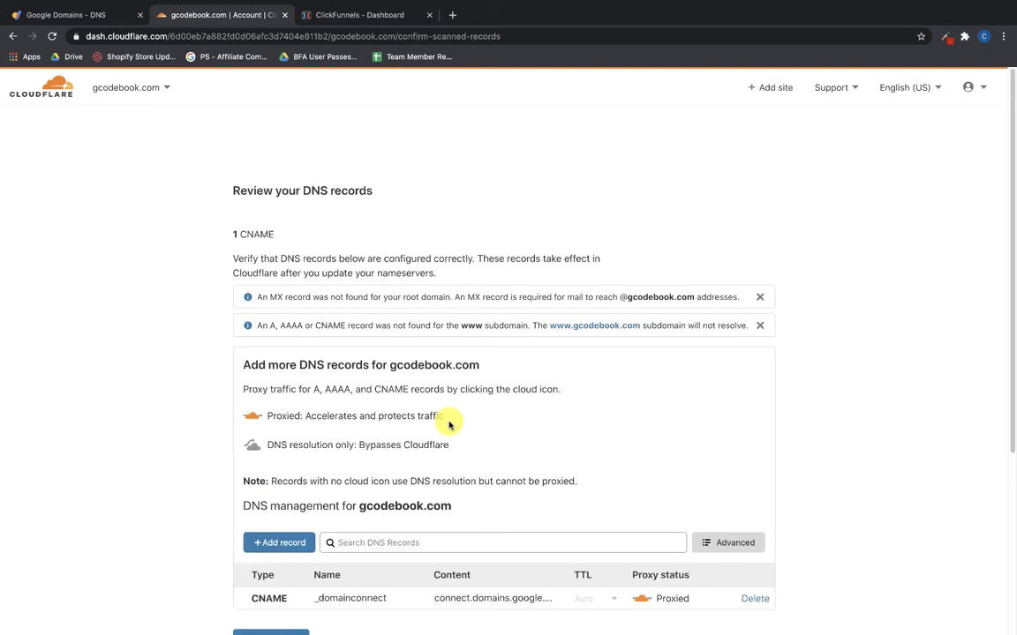
scroll(448, 424, "down", 3)
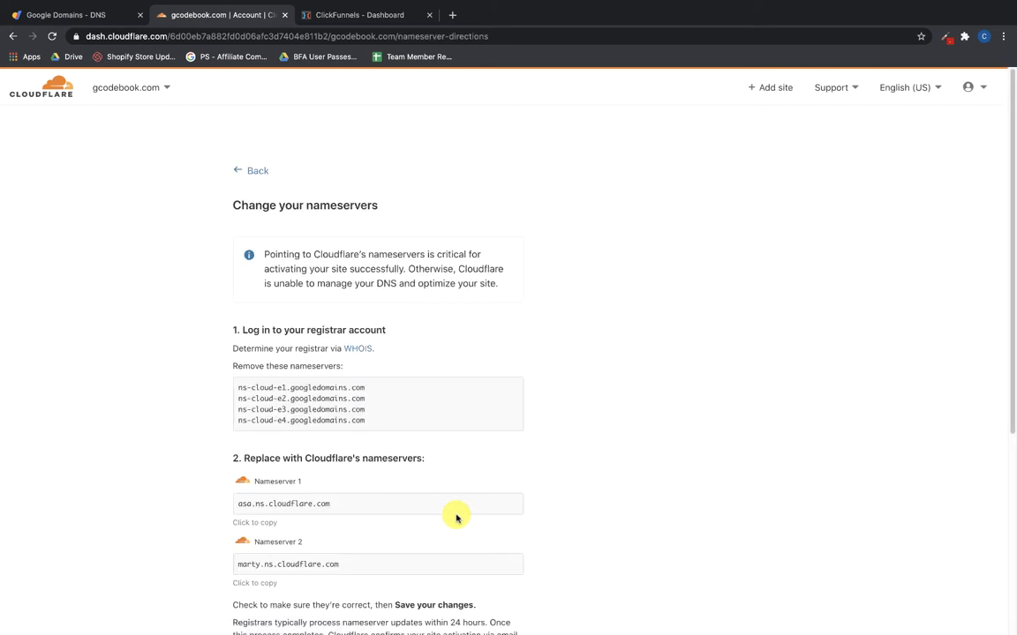
Copy Cloudflare's first nameserver, asa.ns.cloudflare.com, and enter it in Google Domains as a custom name server.
scroll(195, 425, "down", 3)
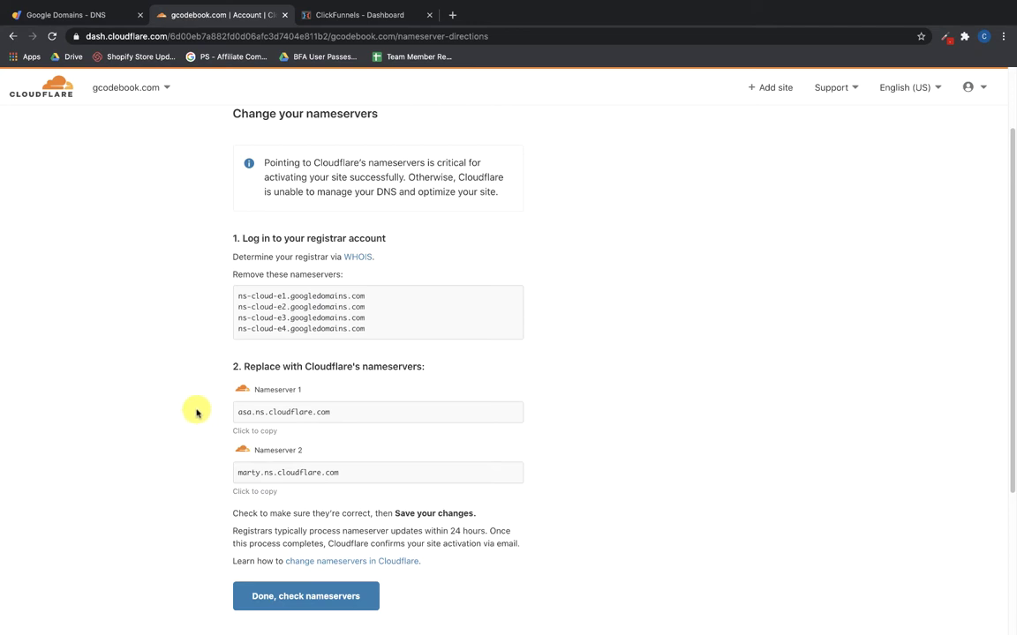
left_click(88, 15)
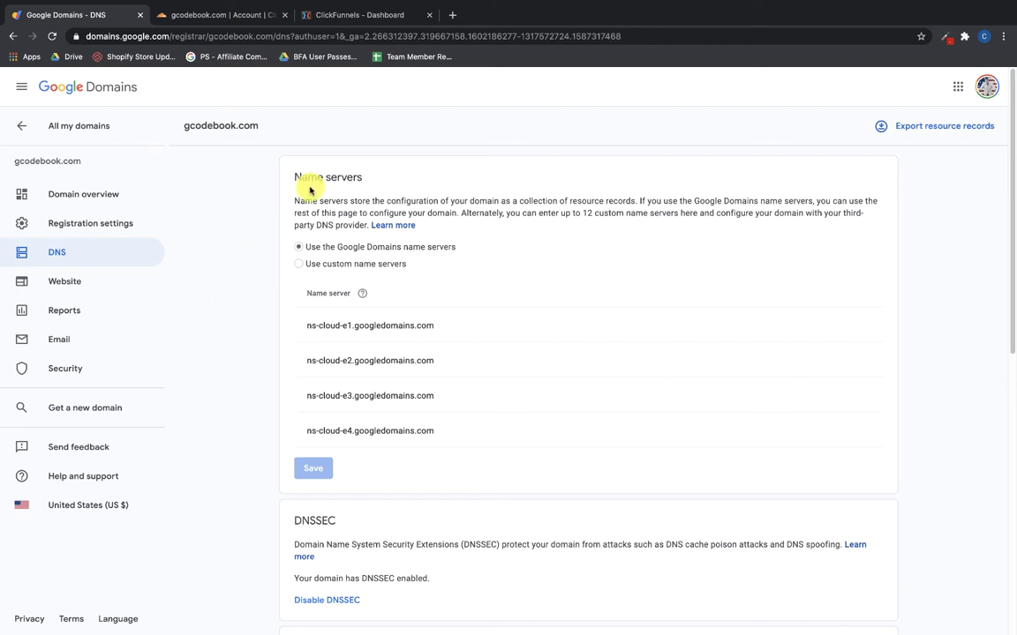
left_click(187, 14)
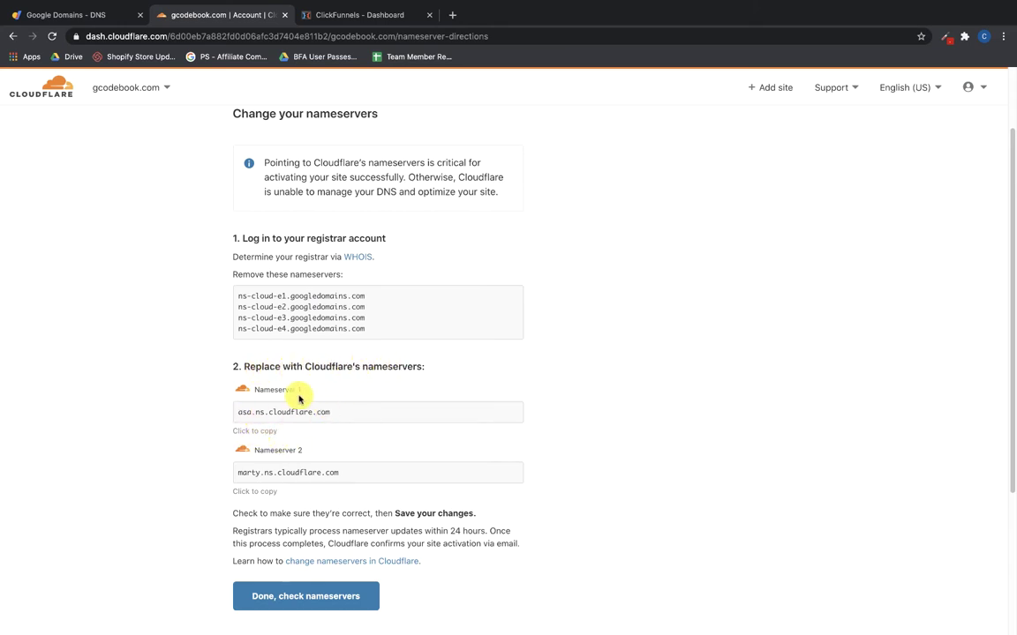
left_click(250, 432)
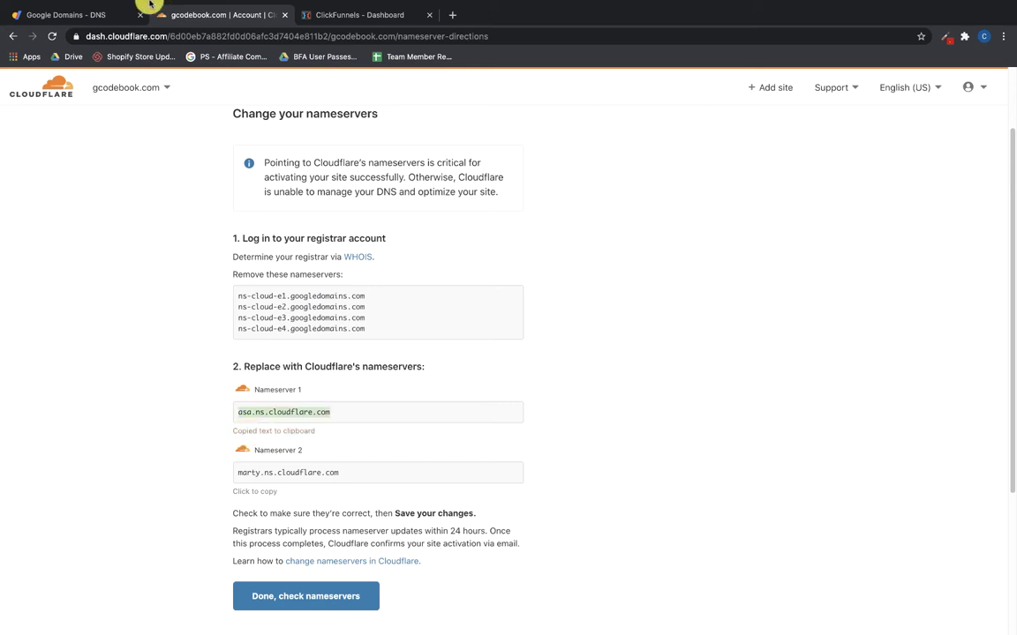
left_click(81, 20)
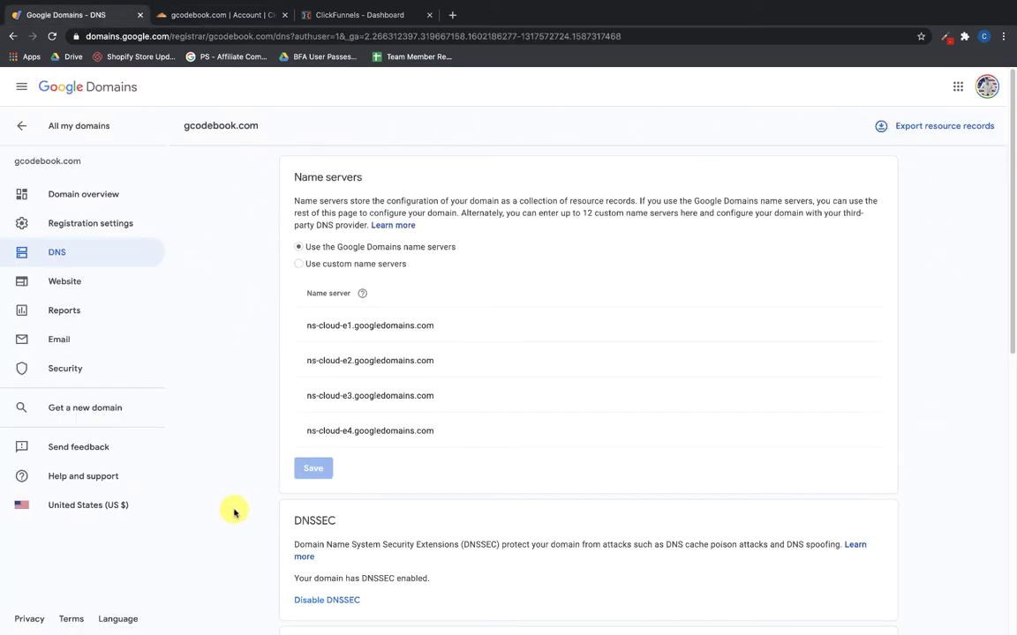
left_click(298, 265)
left_click(319, 324)
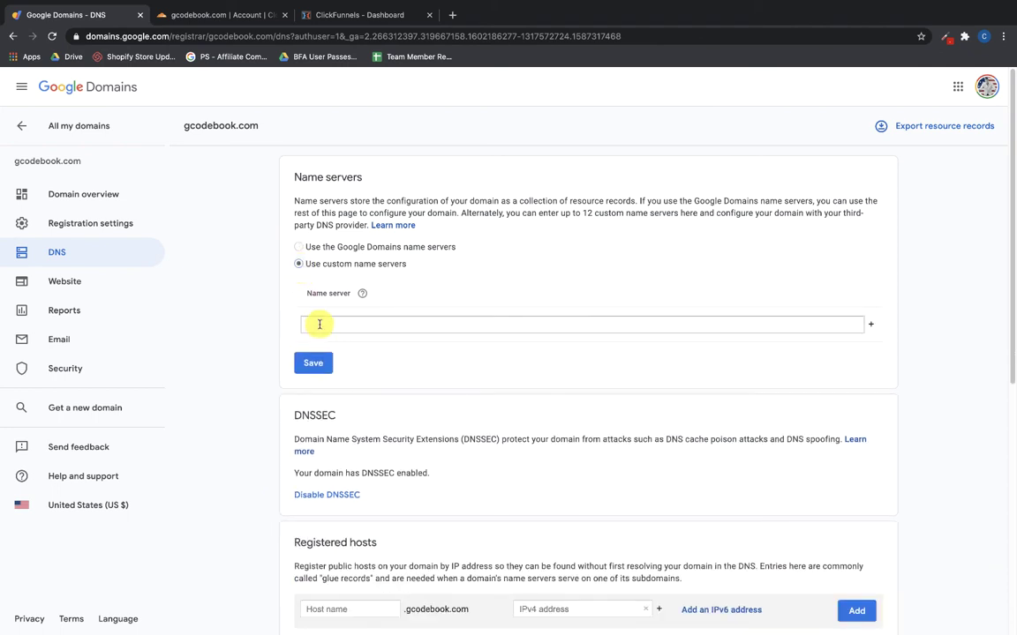
key("ctrl+v")
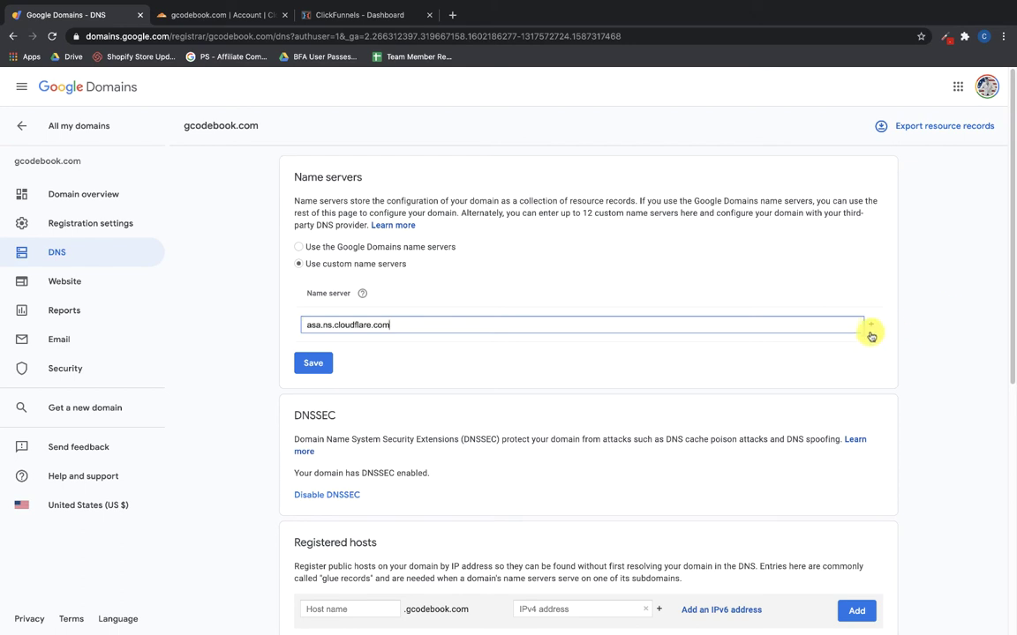
Add Cloudflare's marty.ns.cloudflare.com as the second custom name server and save, changing the name servers without turning off DNSSEC first.
left_click(871, 327)
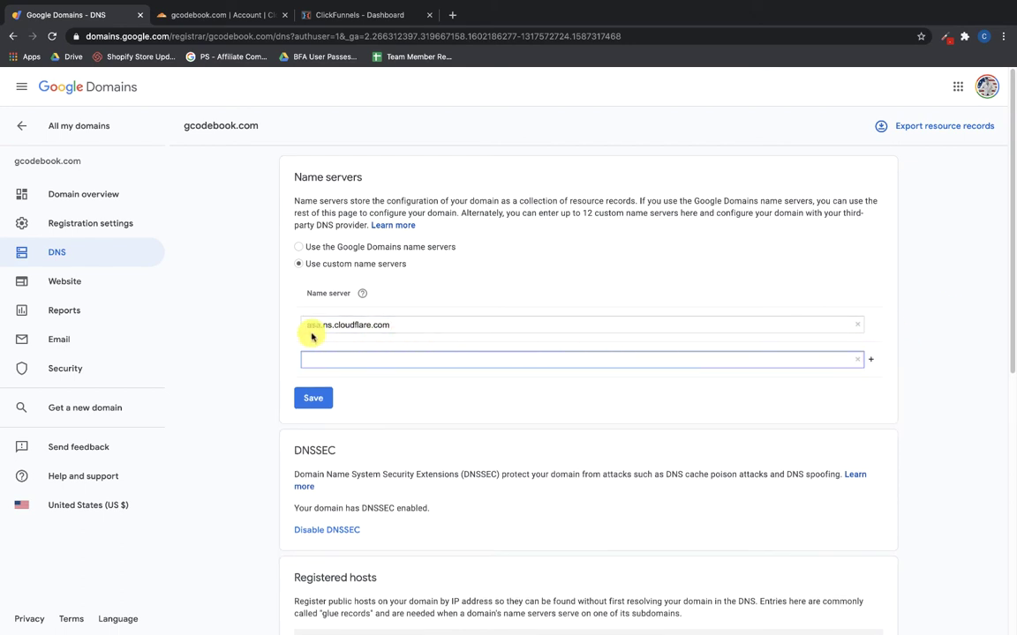
left_click(225, 14)
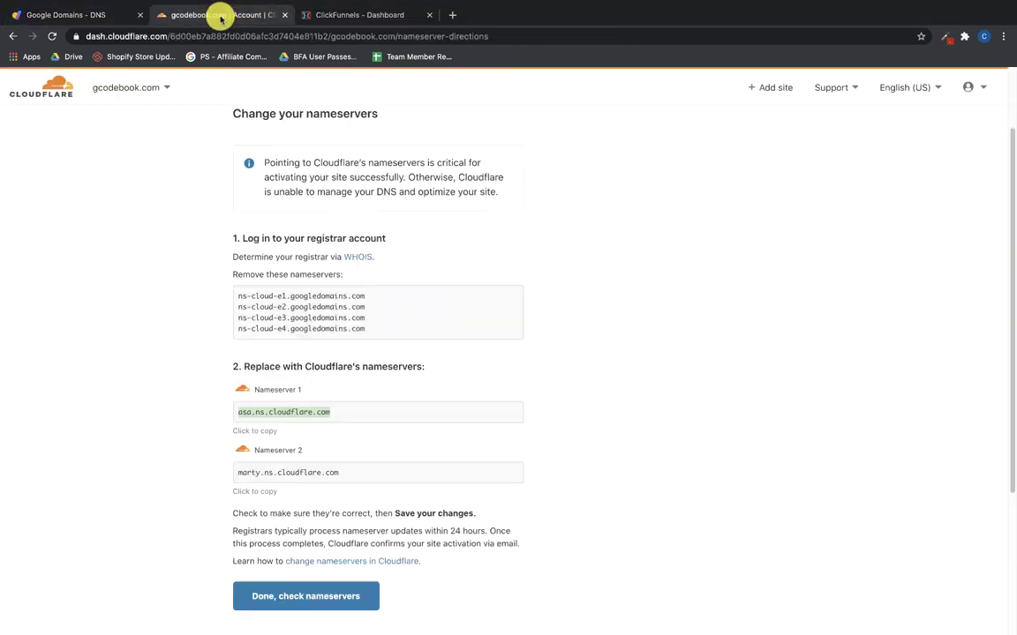
left_click(256, 492)
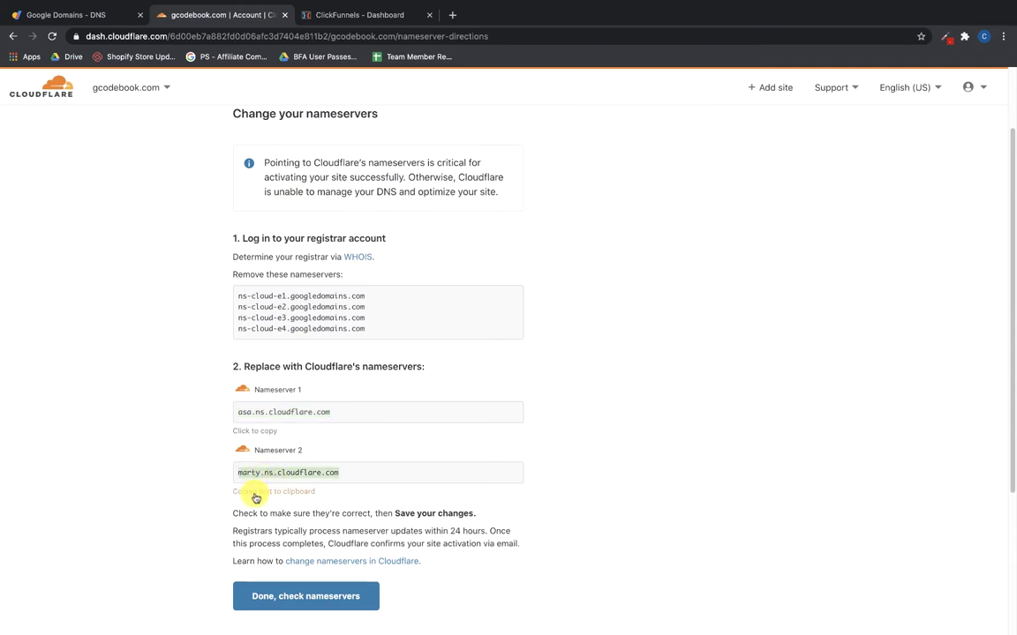
left_click(104, 14)
key("super+v")
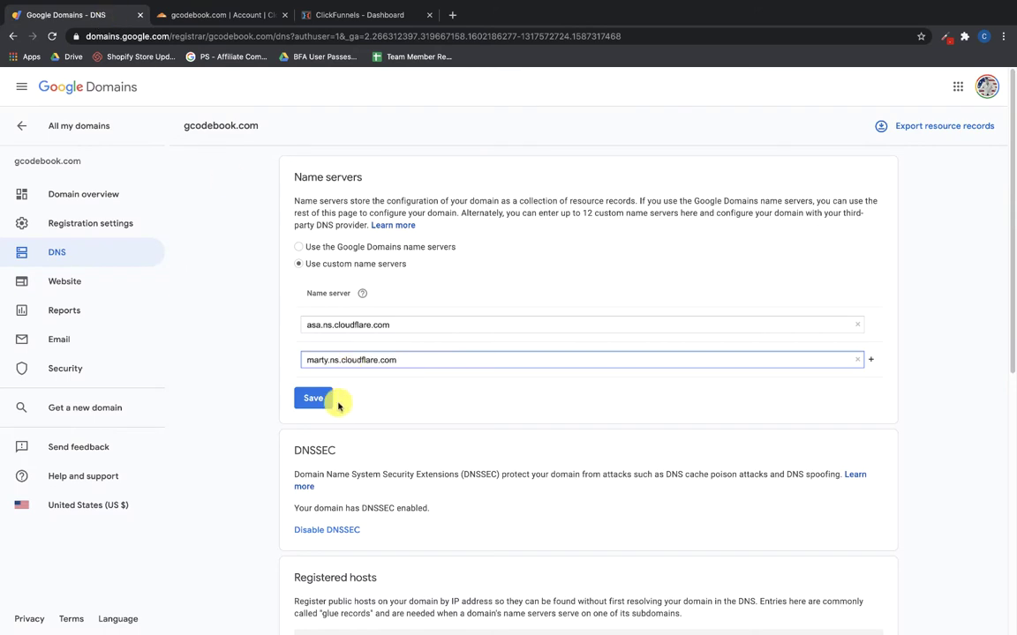
left_click(311, 399)
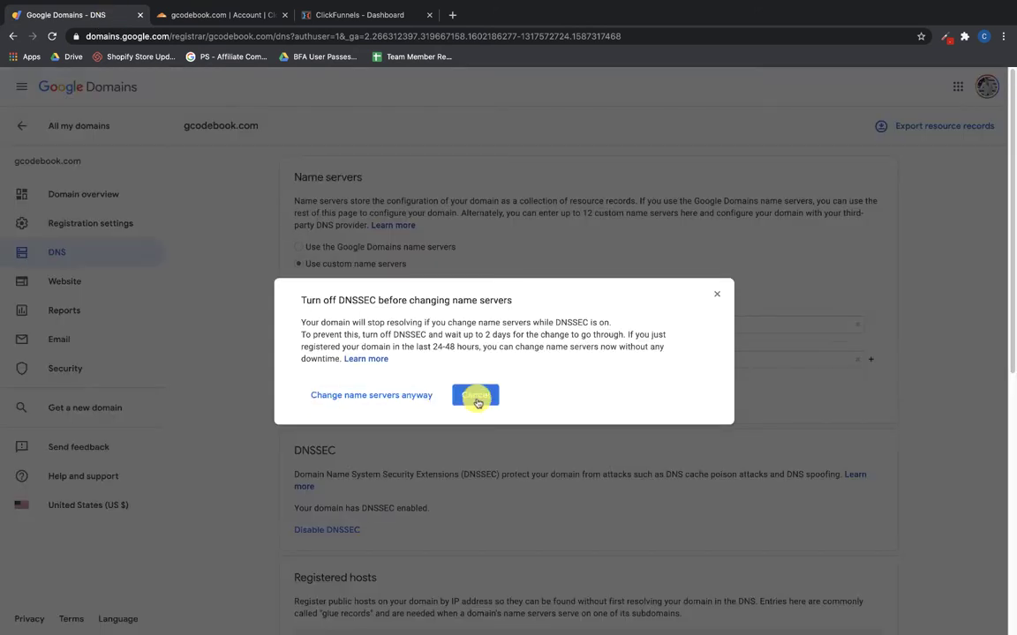
left_click(381, 399)
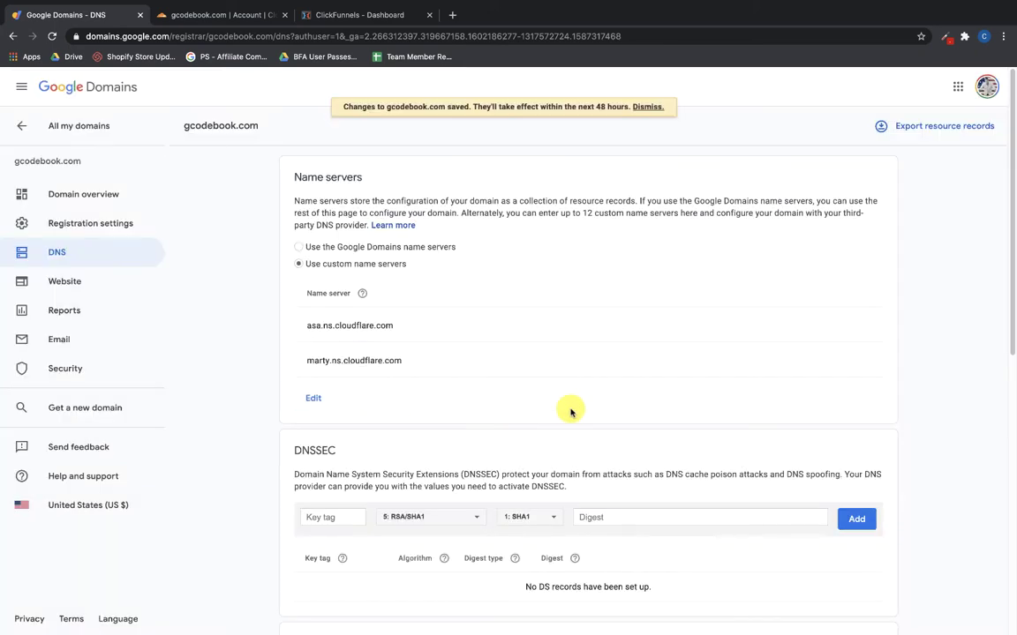
Switch back to Cloudflare, submit the nameserver change for checking and start the Quick Start Guide.
left_click(204, 16)
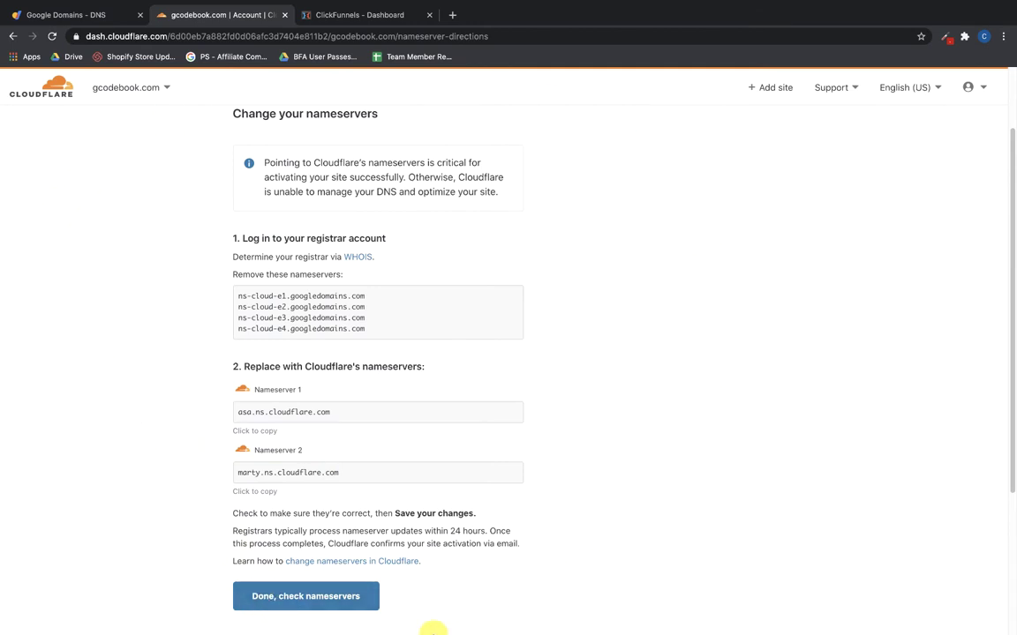
left_click(335, 603)
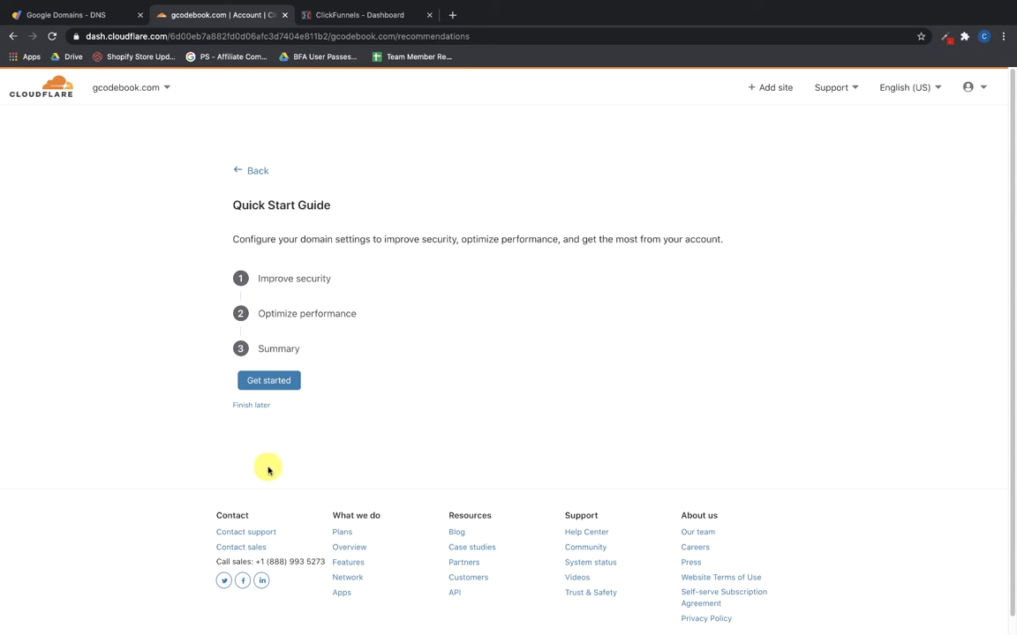
left_click(262, 382)
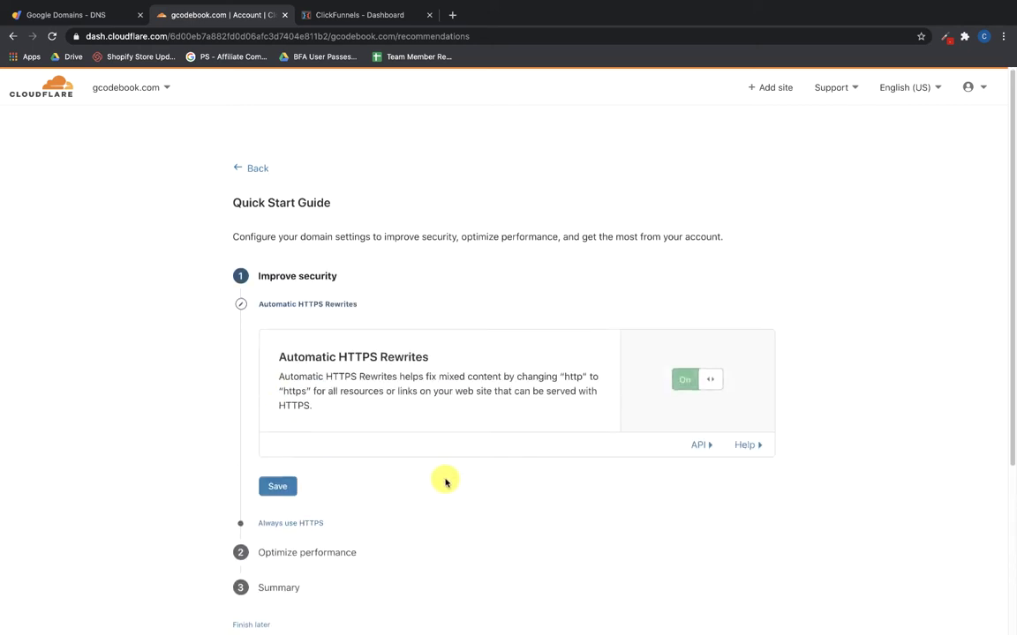
Save Automatic HTTPS Rewrites as on, then turn on Always Use HTTPS and save it.
scroll(424, 442, "down", 2)
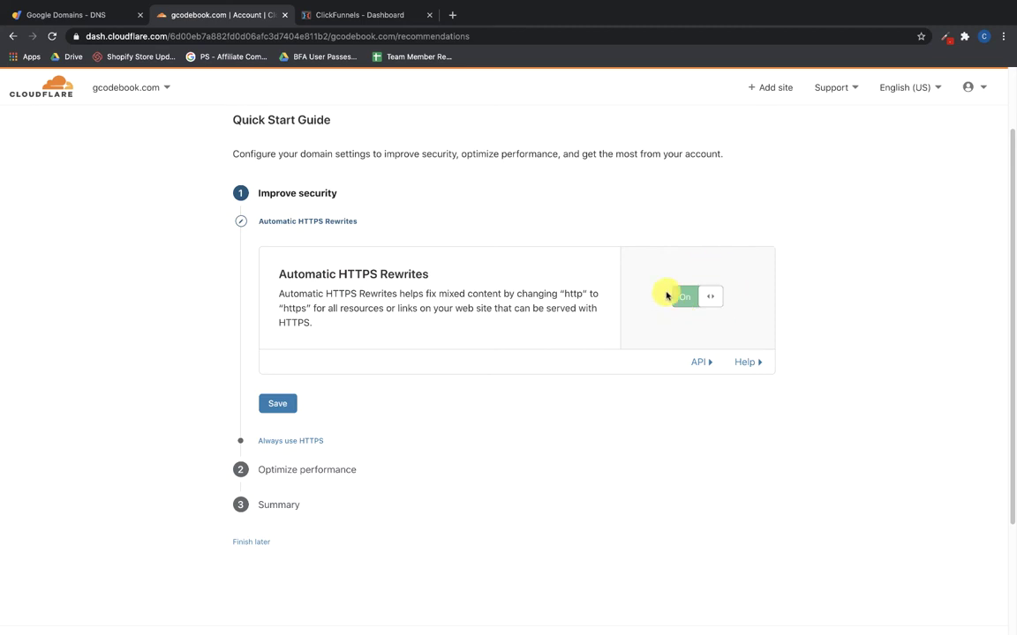
left_click(281, 403)
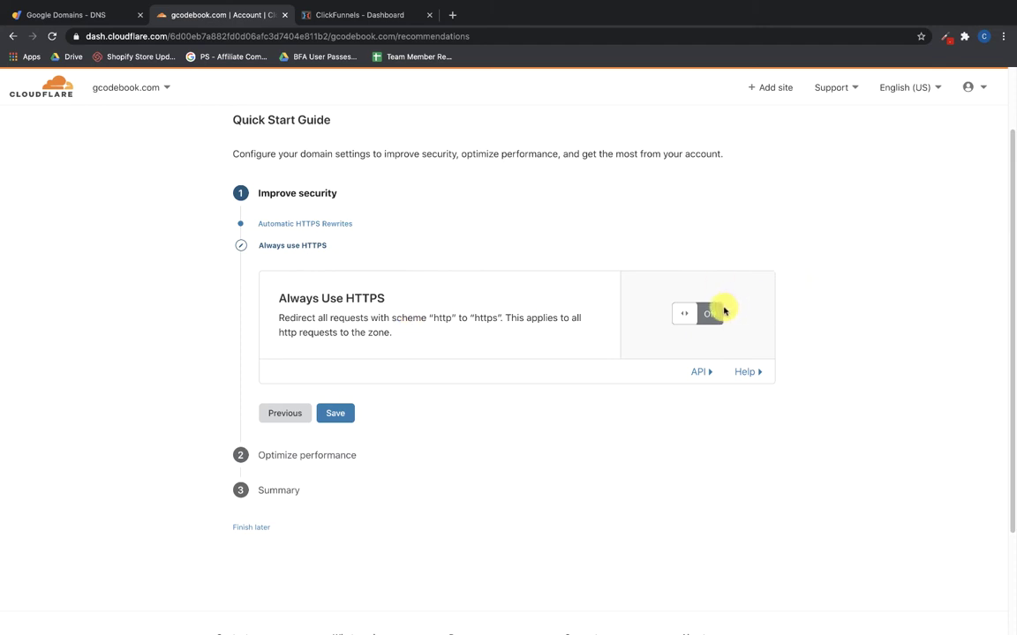
left_click(710, 313)
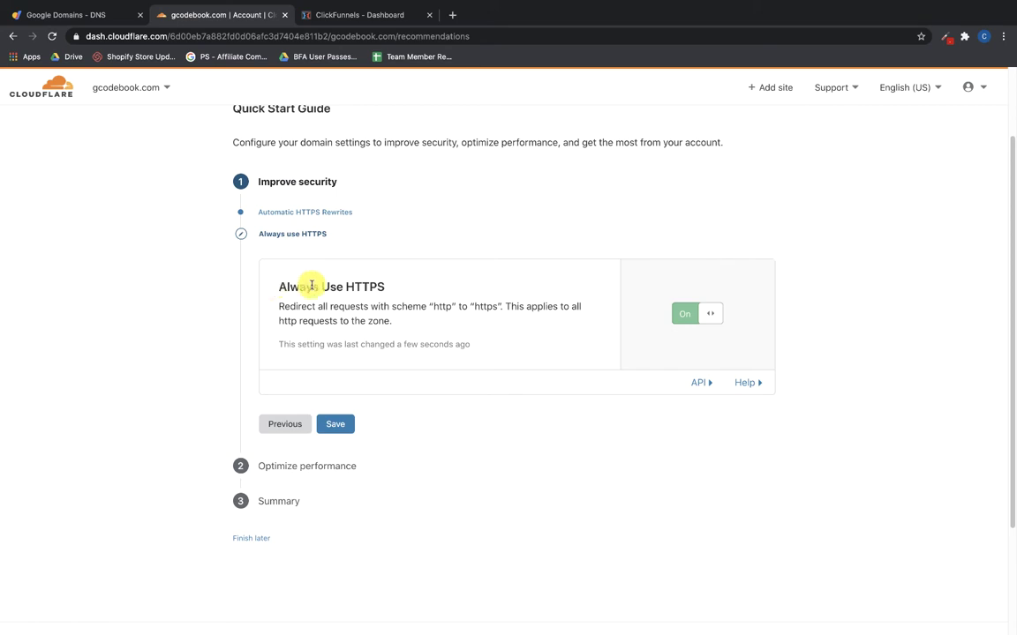
left_click(335, 424)
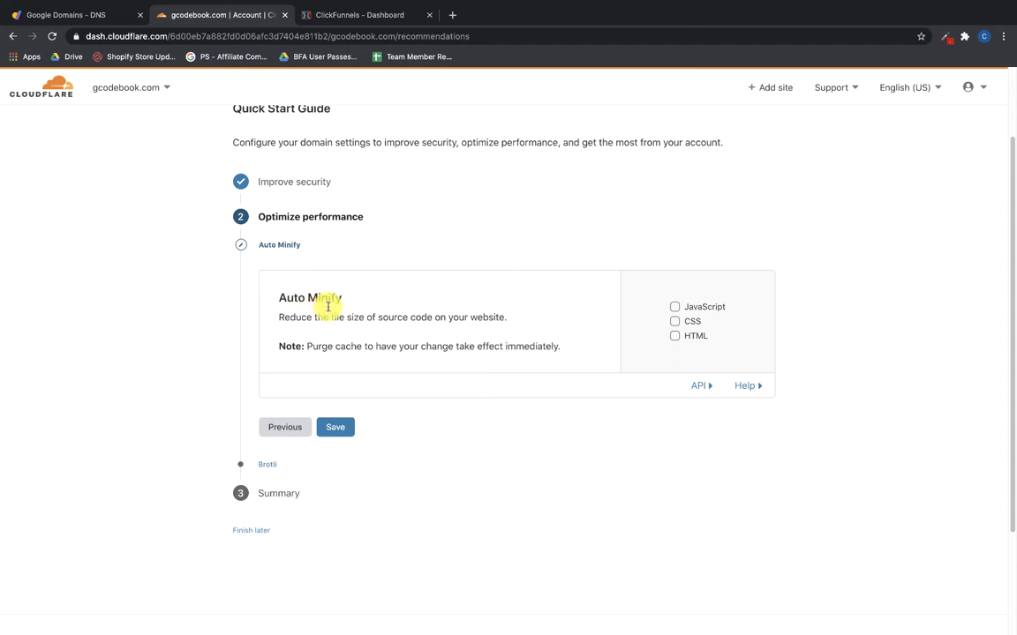
Enable Auto Minify for JavaScript, CSS and HTML, then save it and the Brotli setting as on.
left_click(674, 309)
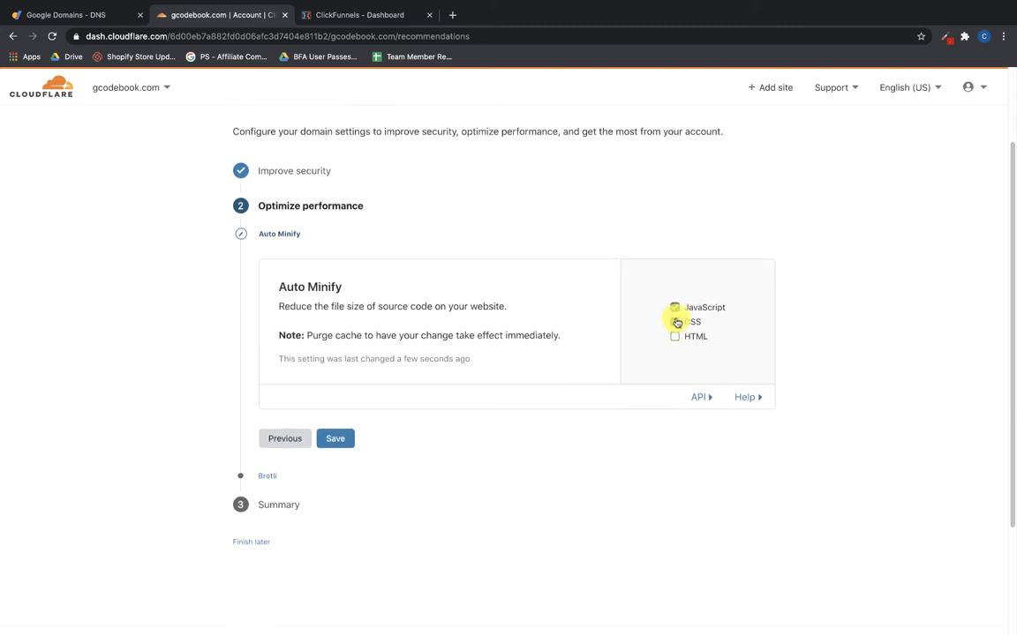
left_click(674, 339)
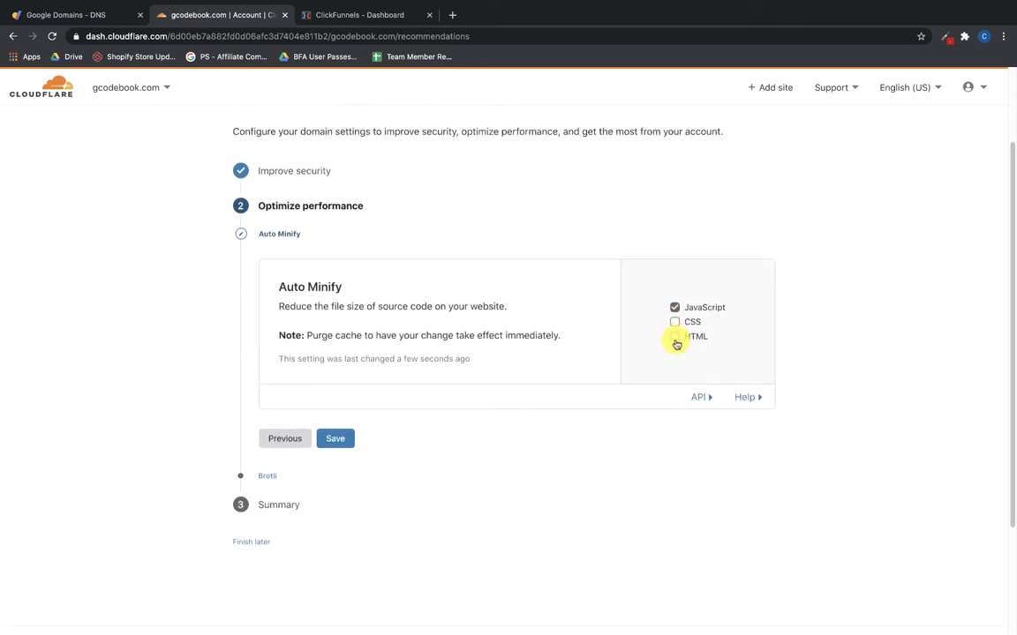
left_click(675, 323)
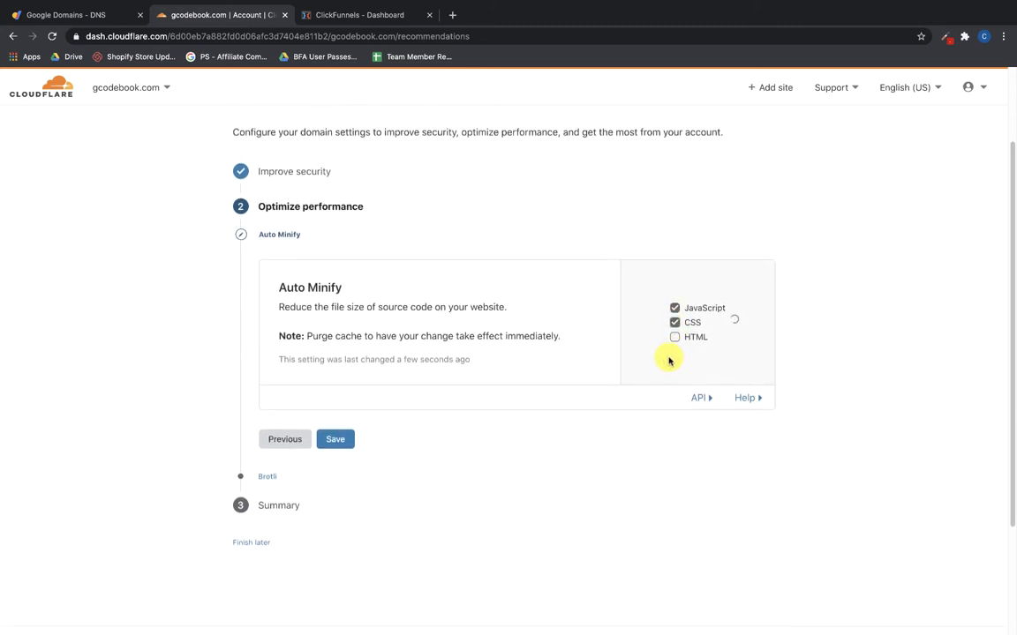
left_click(674, 338)
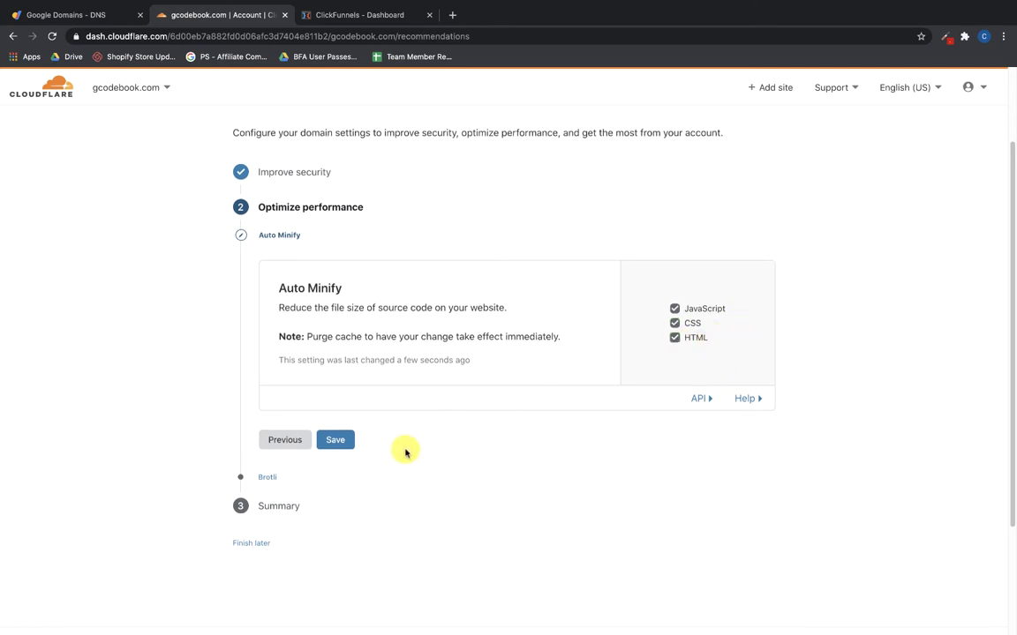
left_click(343, 441)
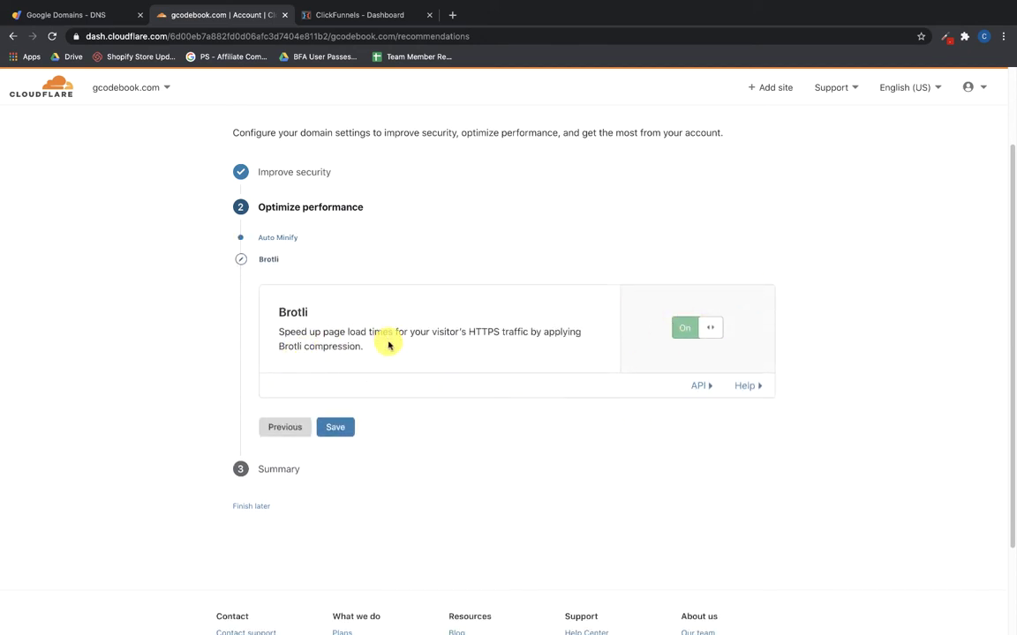
left_click(337, 427)
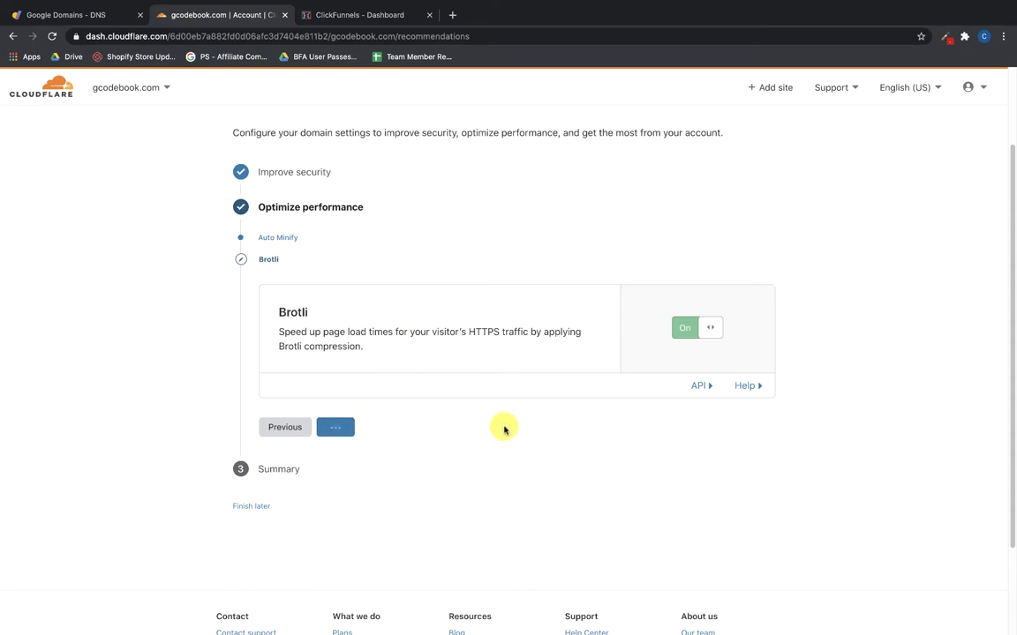
Finish the Quick Start Guide and dismiss all the product recommendations on the site's overview page.
left_click(280, 497)
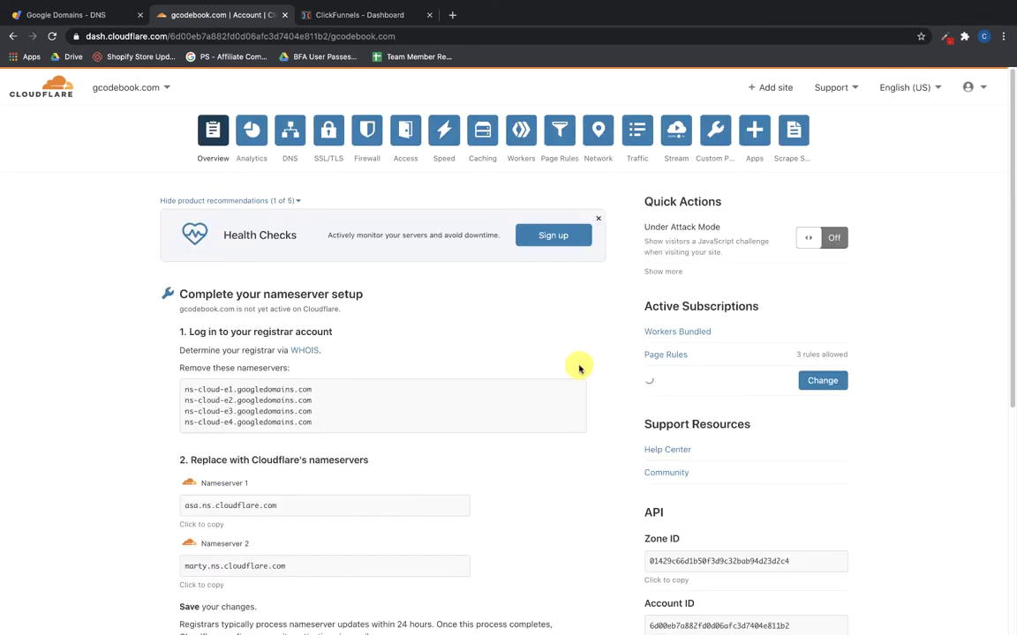
left_click(597, 218)
left_click(599, 221)
left_click(598, 221)
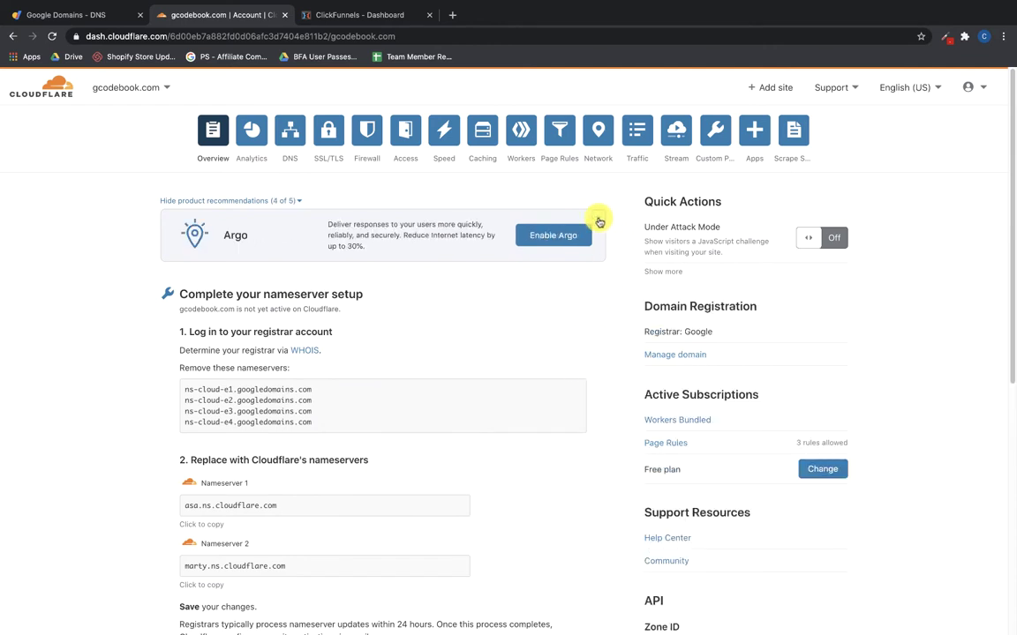
left_click(598, 220)
left_click(597, 221)
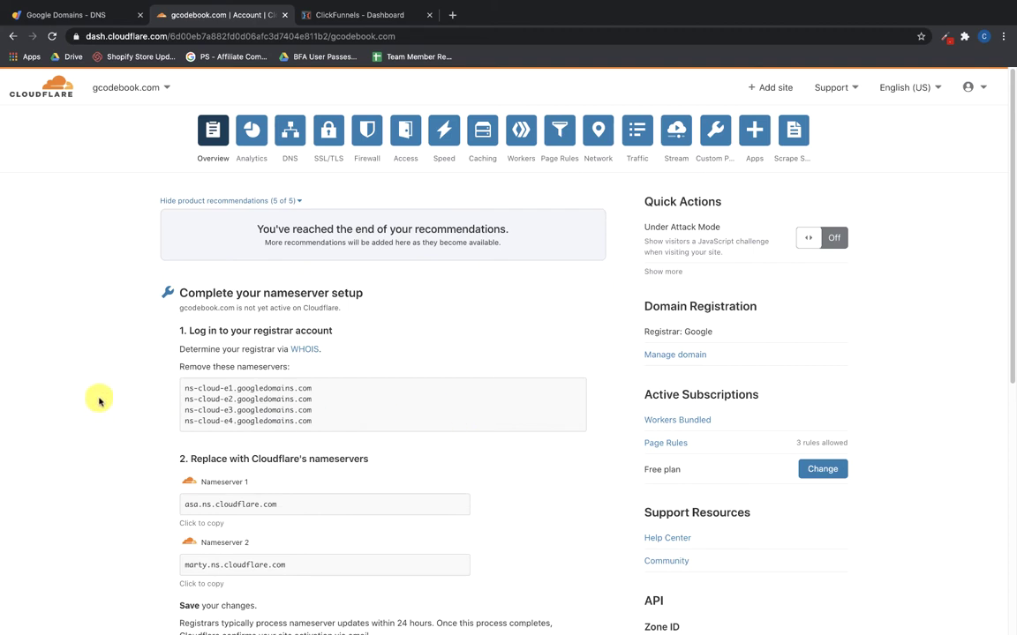
Request an immediate re-check of gcodebook.com's nameservers from the overview page.
scroll(91, 409, "down", 3)
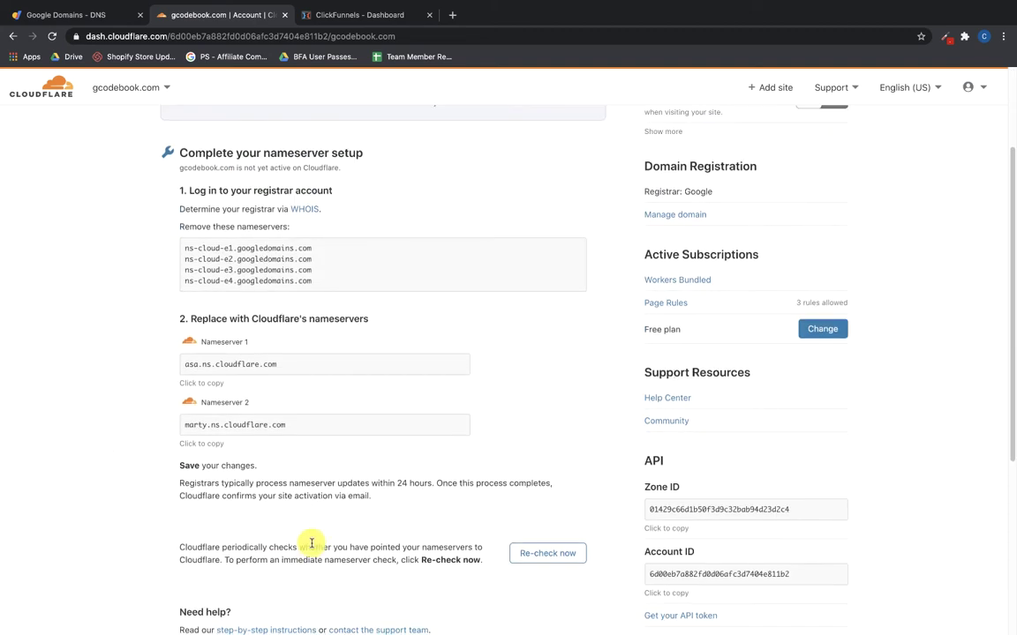
right_click(542, 554)
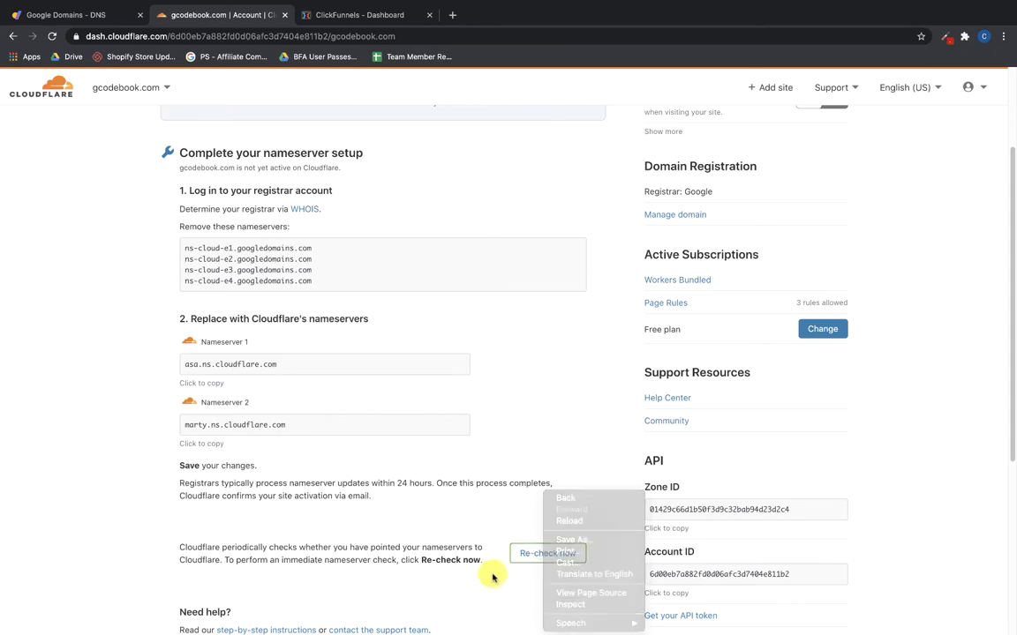
left_click(492, 574)
left_click(547, 554)
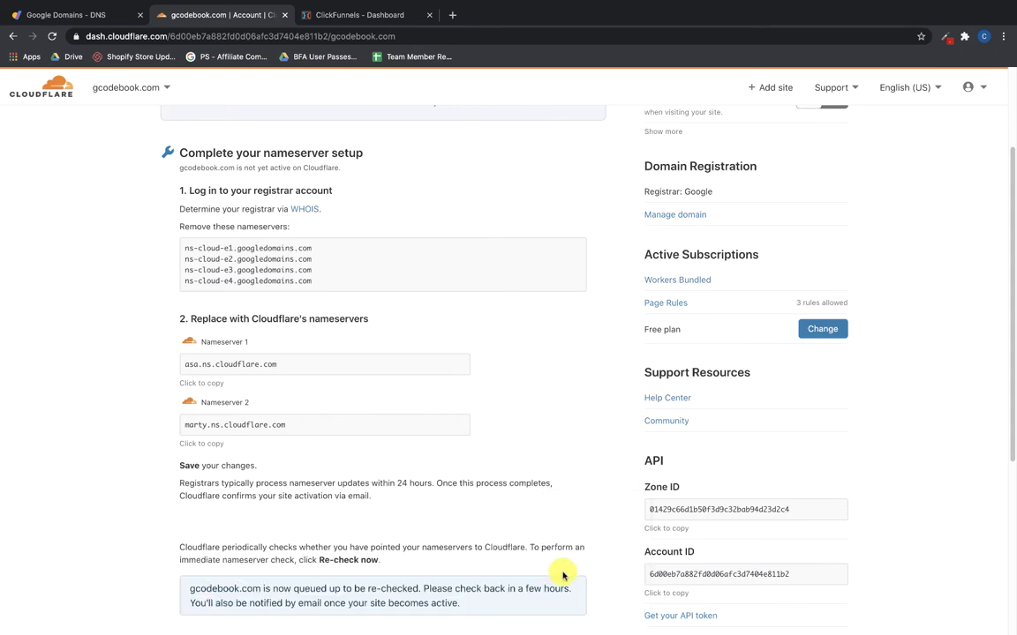
scroll(553, 554, "down", 3)
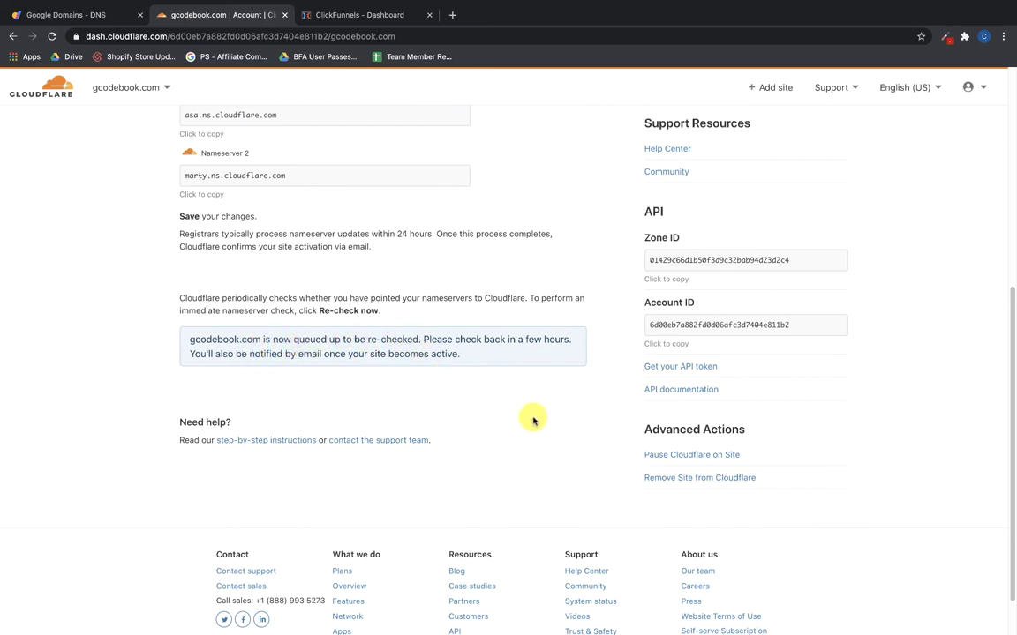
scroll(535, 423, "up", 5)
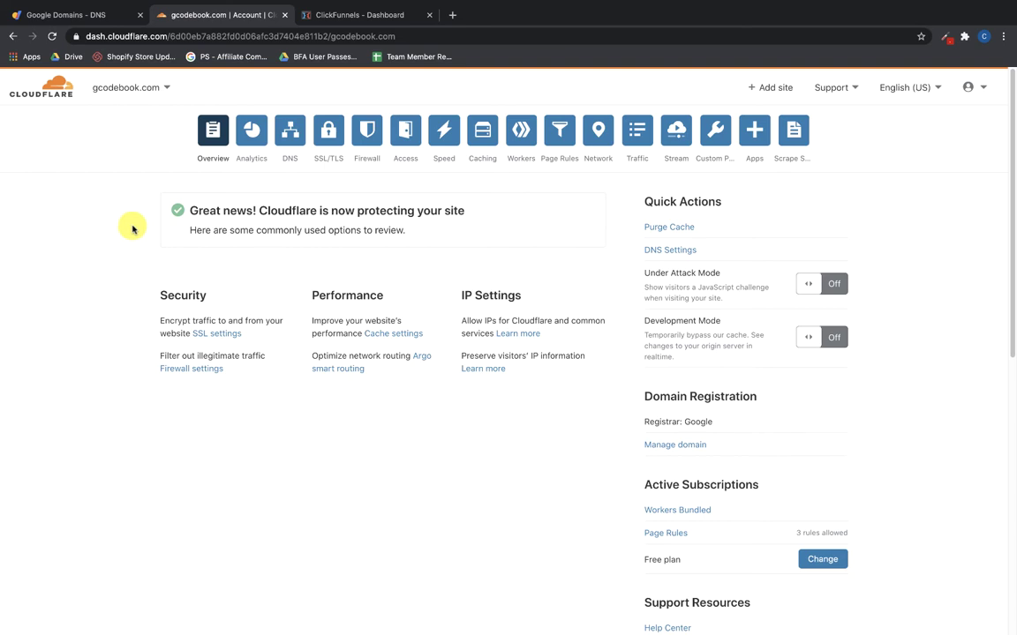
Enable DNSSEC in gcodebook.com's DNS settings, close the instructions and expand the DS record details.
left_click(292, 132)
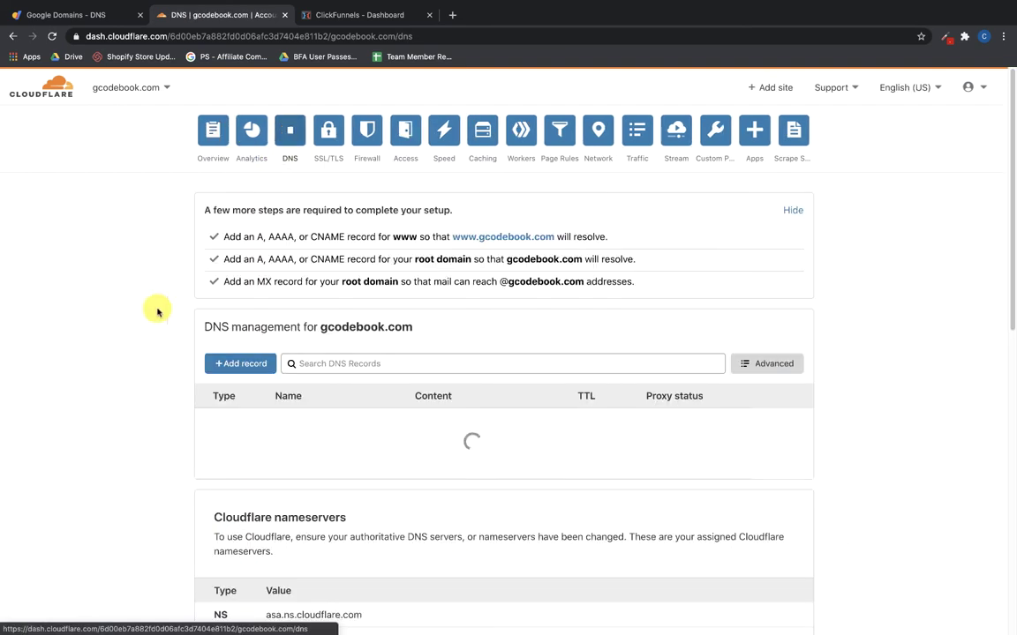
scroll(145, 322, "down", 10)
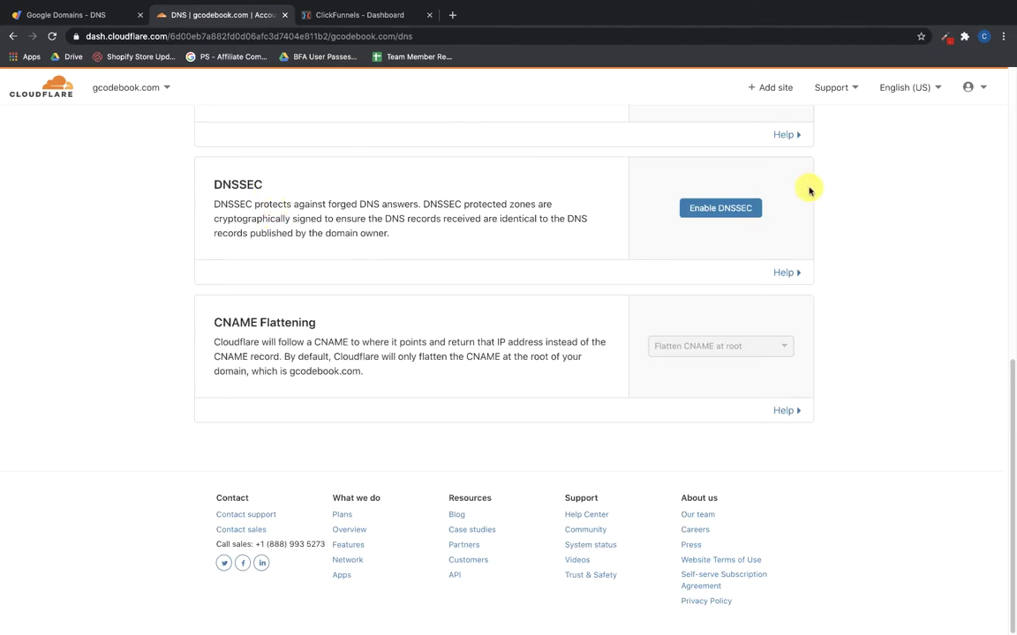
left_click(719, 210)
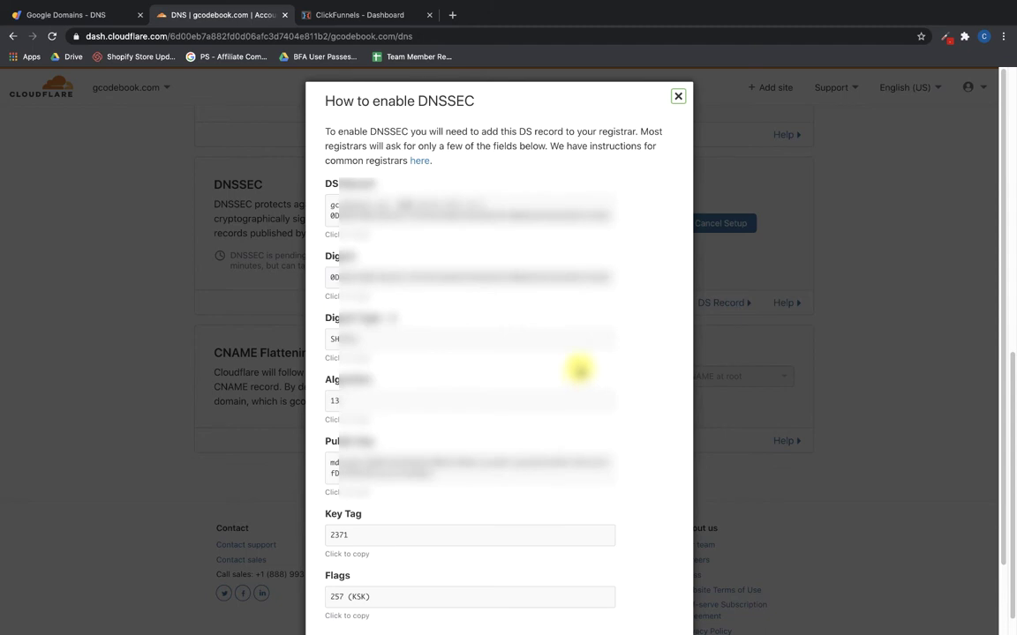
left_click(677, 97)
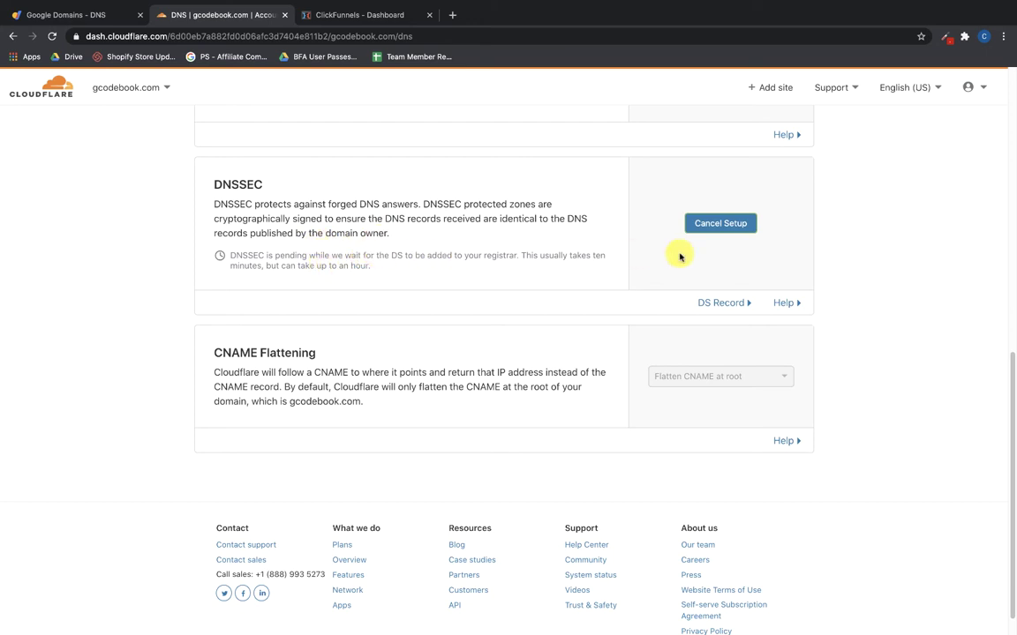
left_click(729, 302)
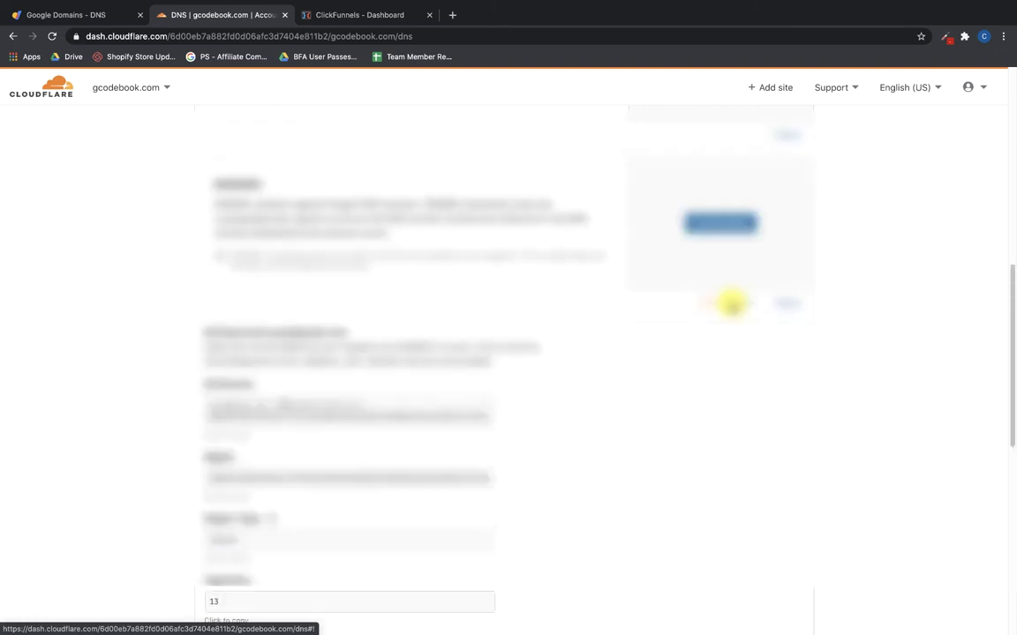
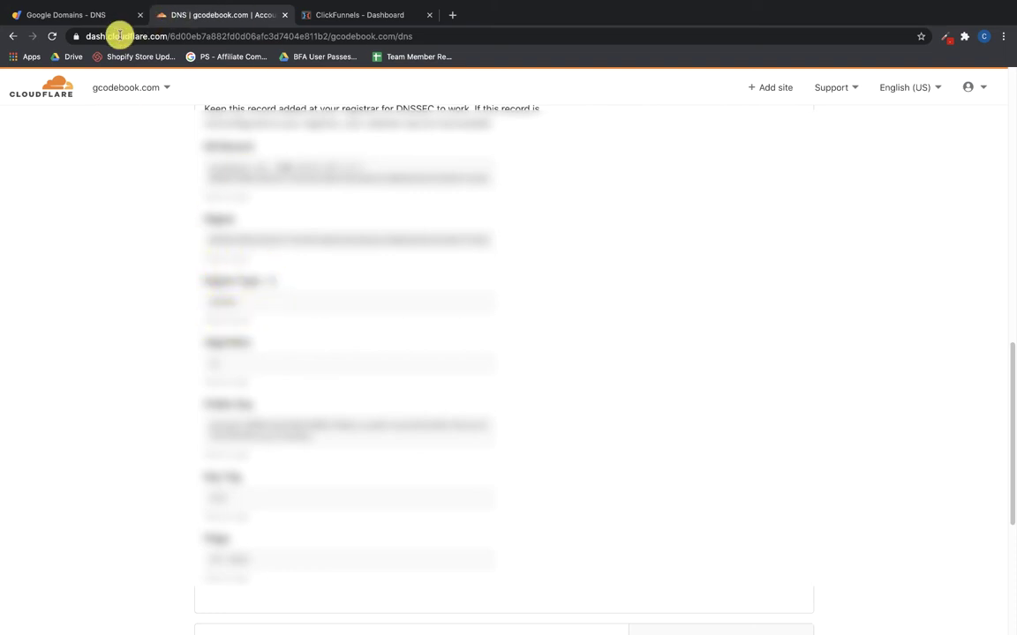
Switch to Google Domains and set the new DNSSEC entry's digest type to match Cloudflare's DS record.
left_click(97, 16)
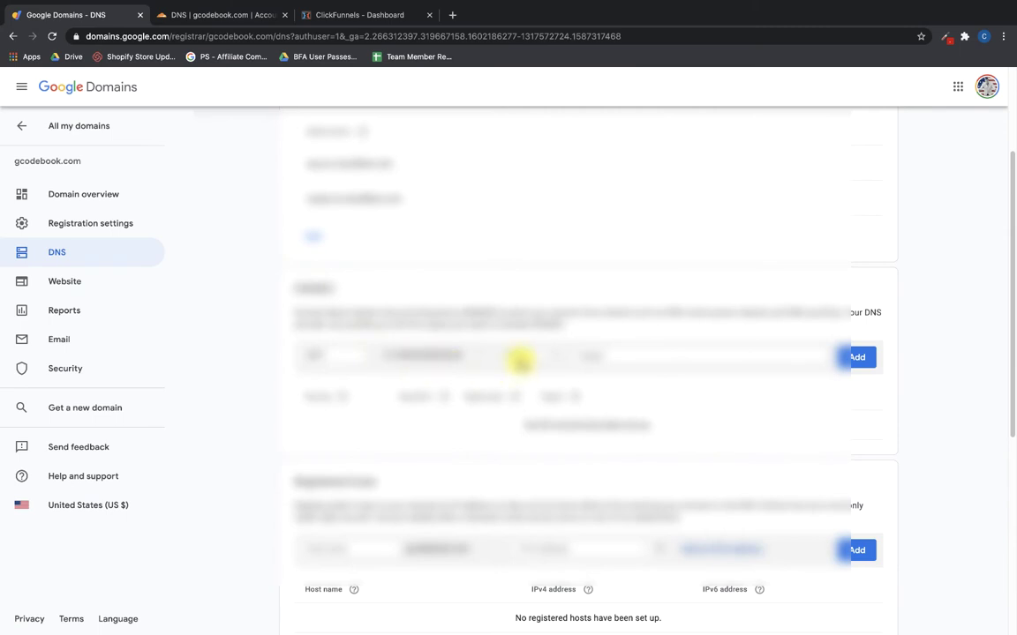
left_click(522, 356)
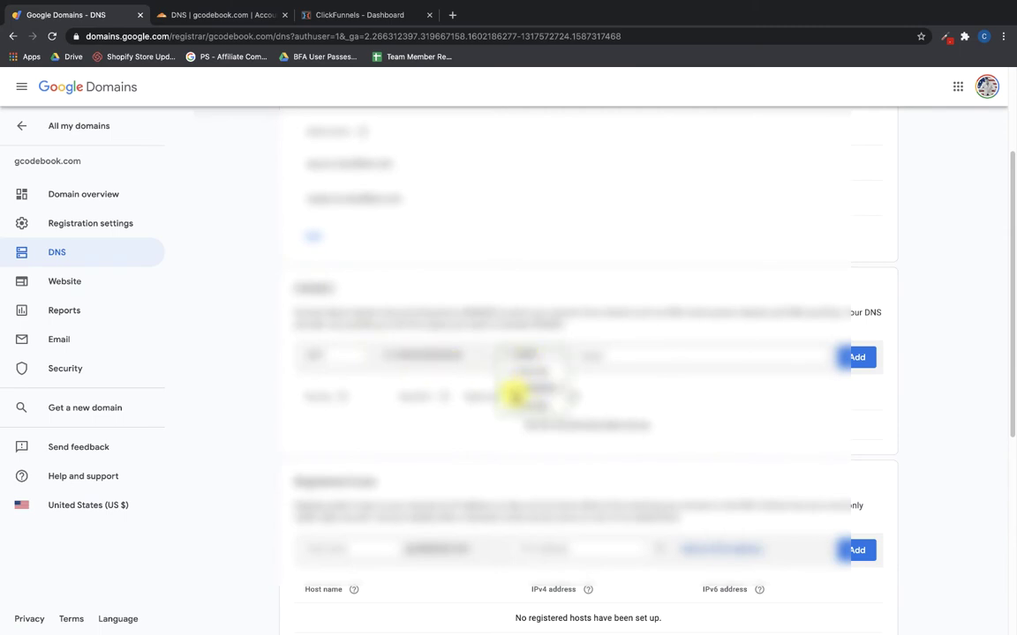
left_click(228, 15)
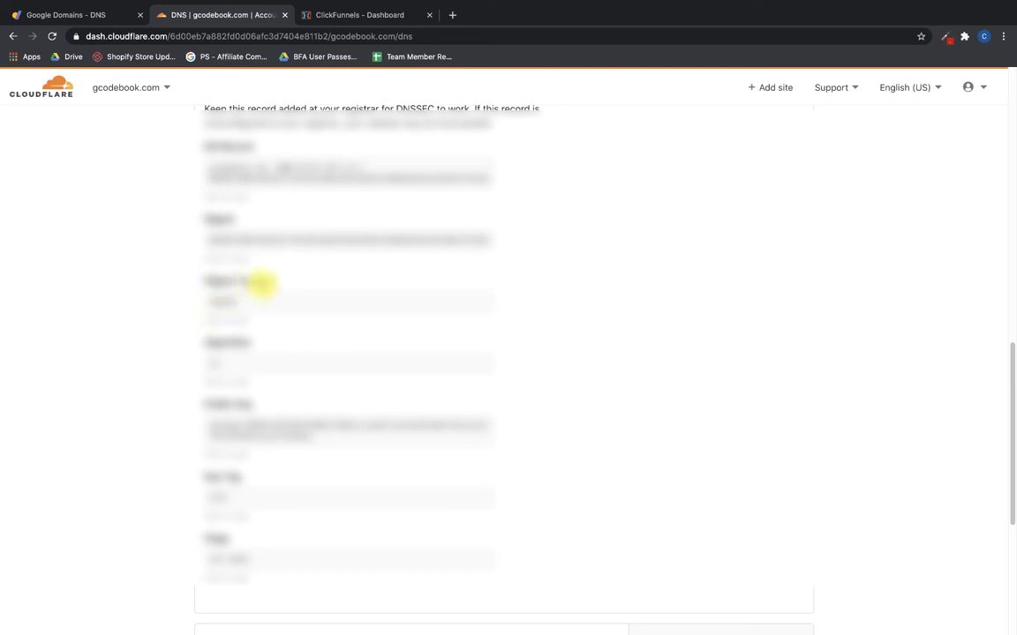
left_click(88, 16)
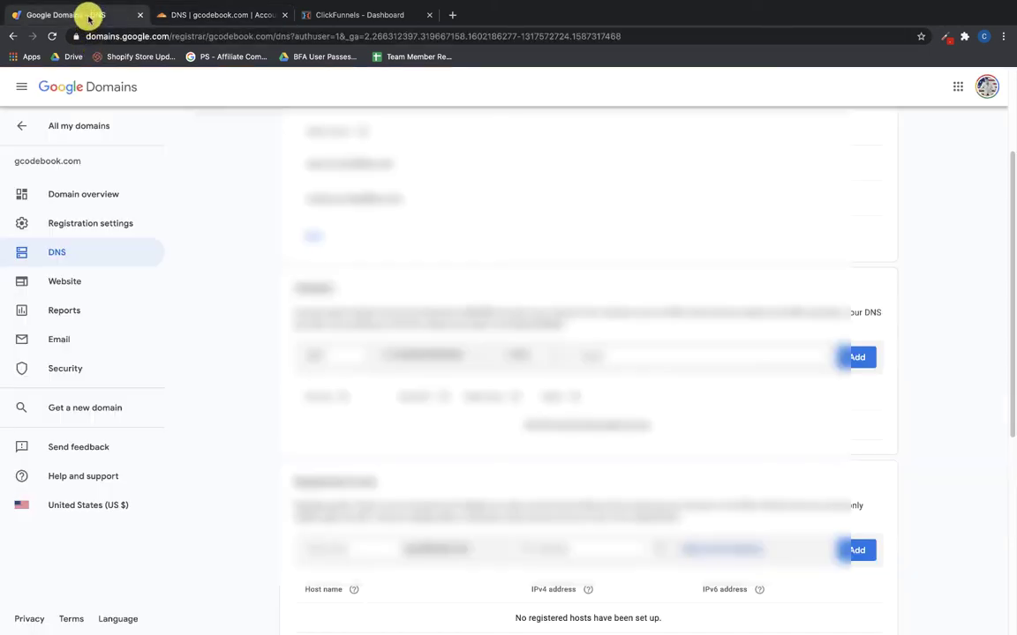
left_click(531, 358)
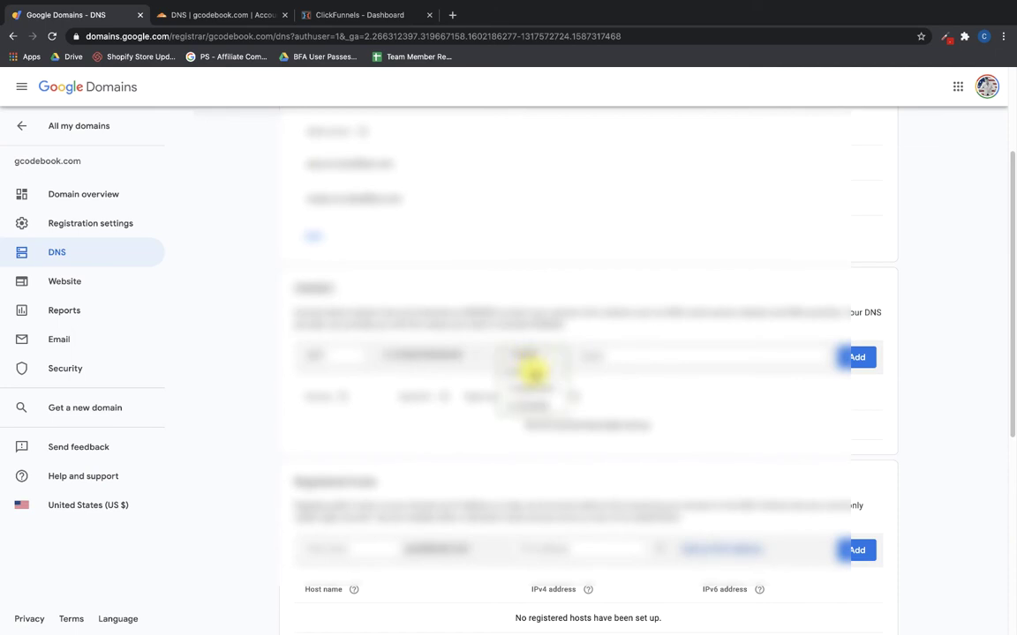
left_click(533, 378)
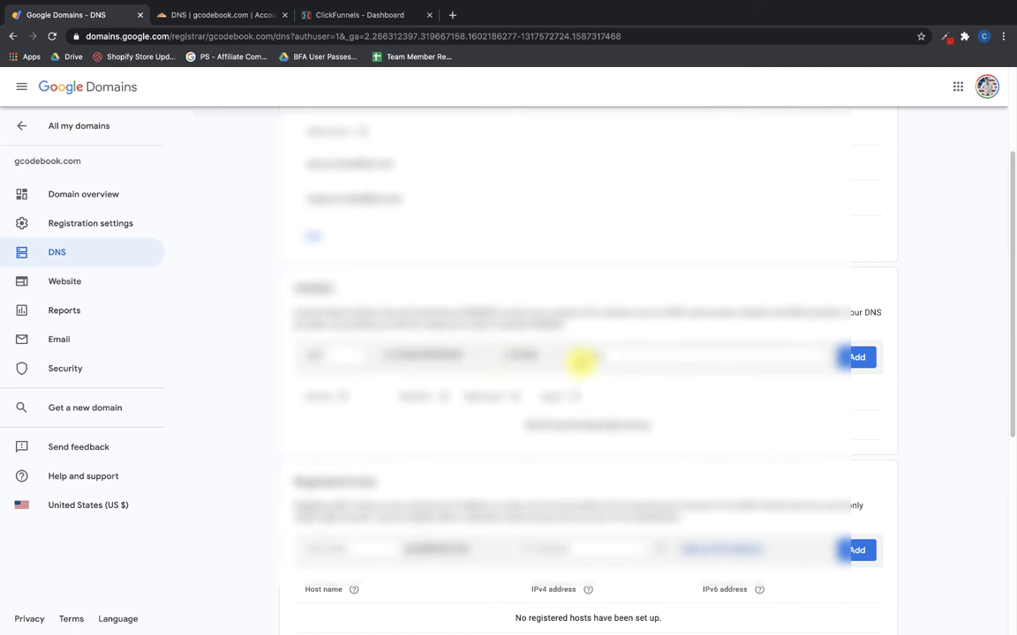
Copy the digest from Cloudflare's DS record into the Google Domains DNSSEC entry and add the entry.
left_click(221, 16)
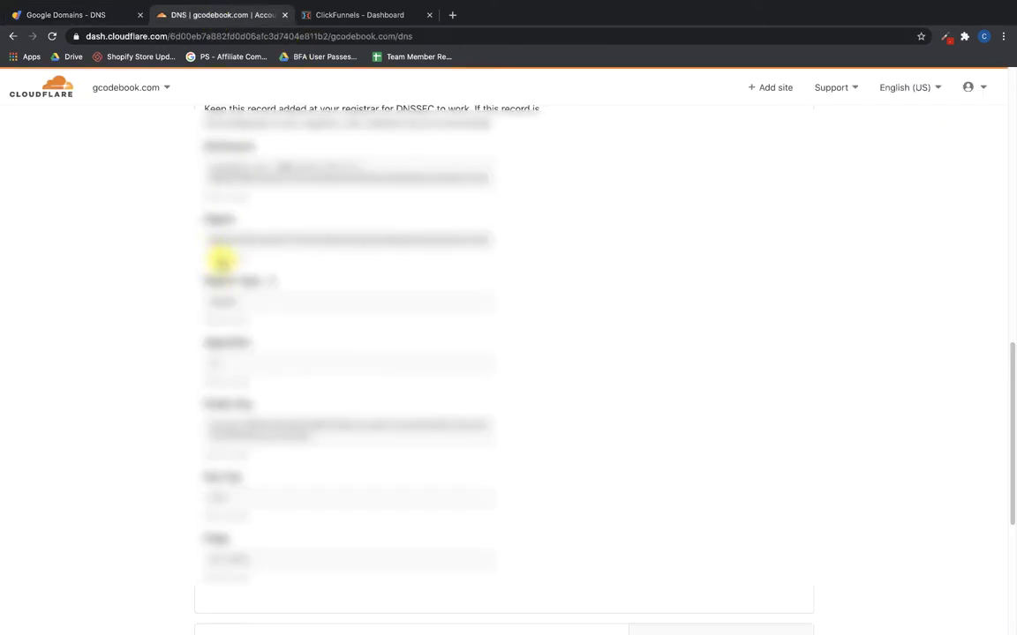
left_click(221, 258)
left_click(112, 16)
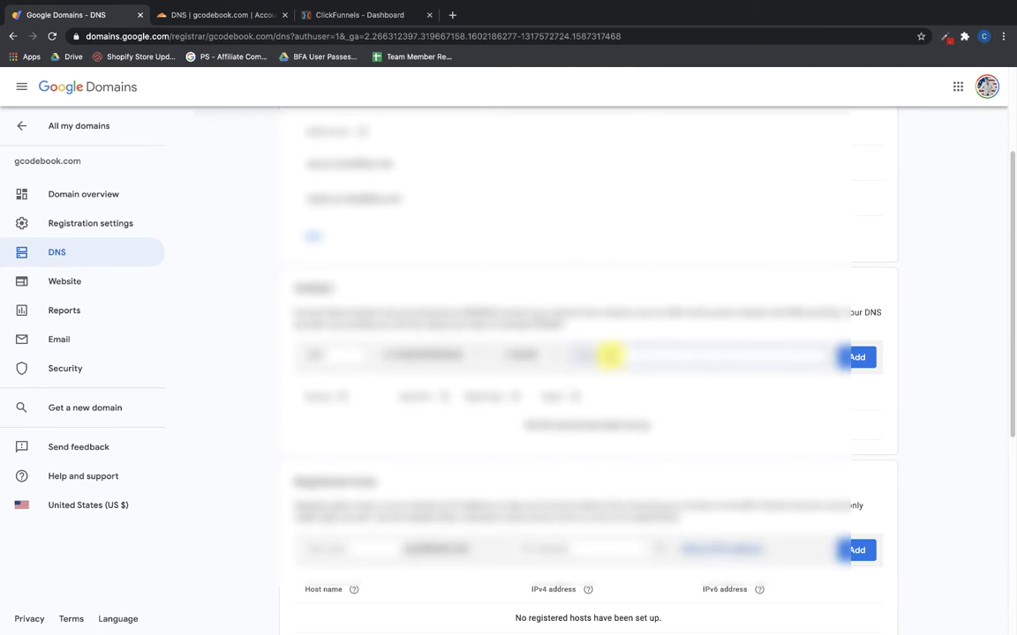
left_click(609, 356)
key("ctrl+v")
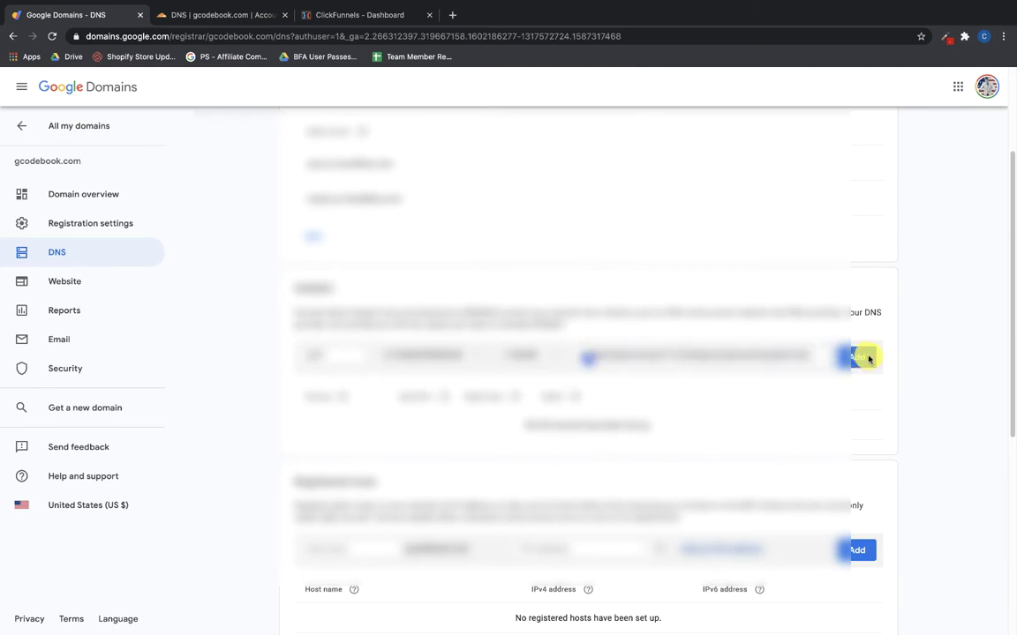
left_click(856, 358)
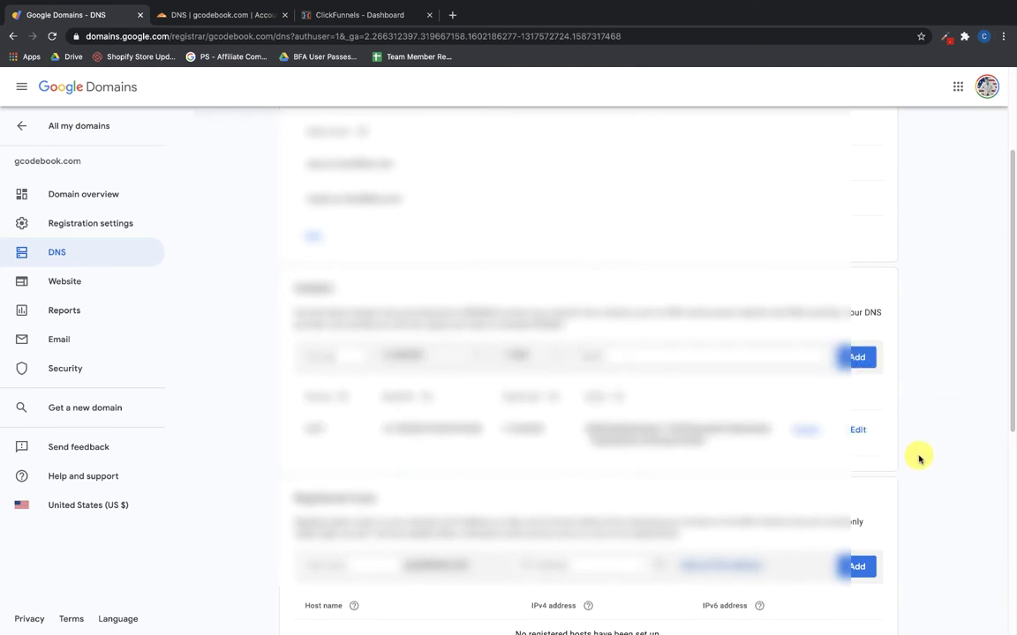
Reload Cloudflare's DNS page and check its DNSSEC status alongside the DNSSEC record in Google Domains.
left_click(232, 12)
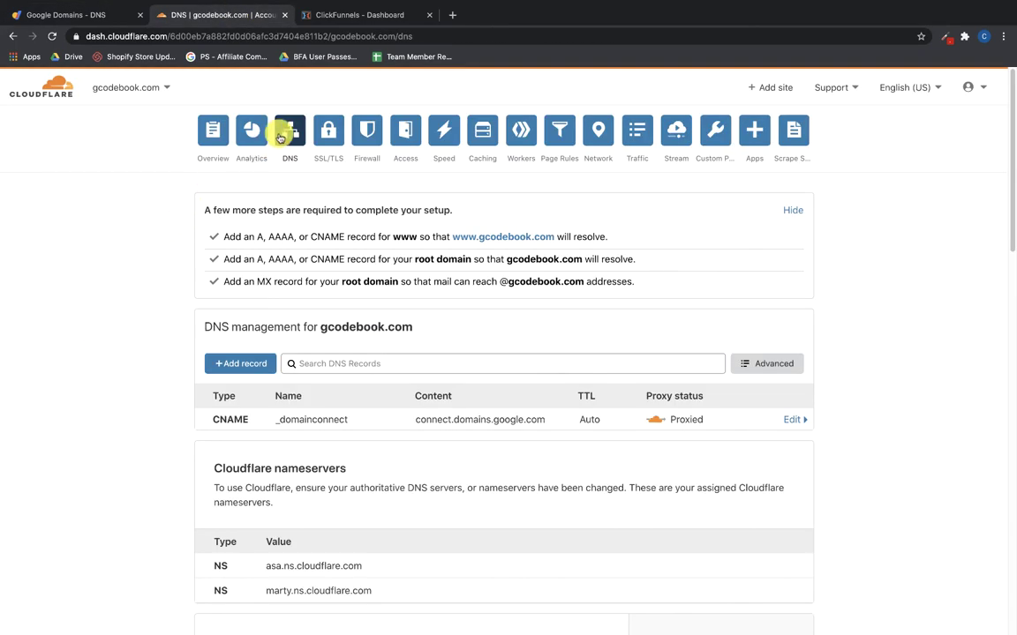
left_click(51, 36)
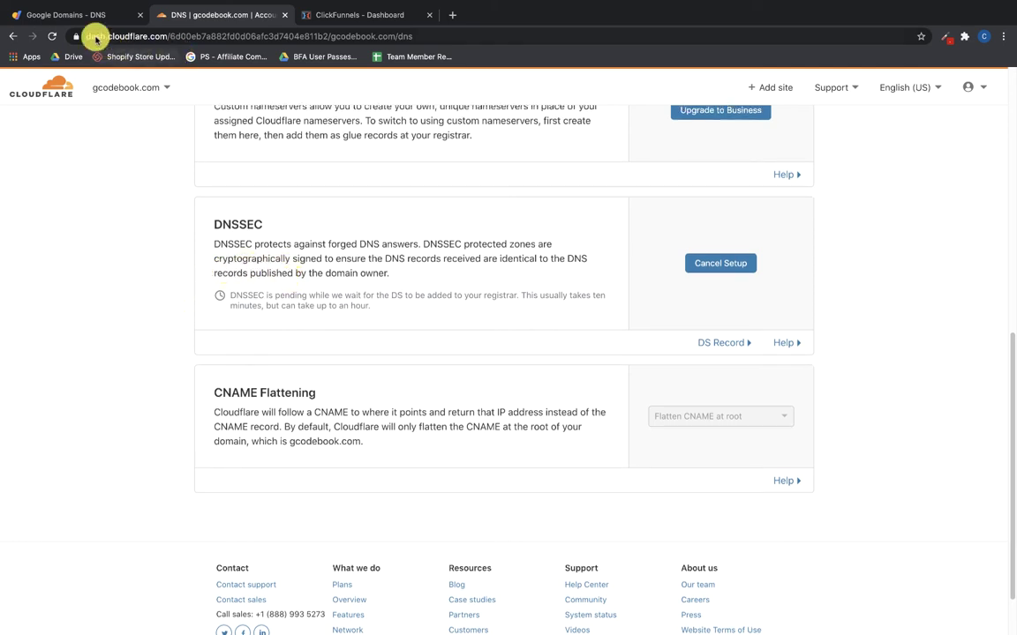
left_click(75, 16)
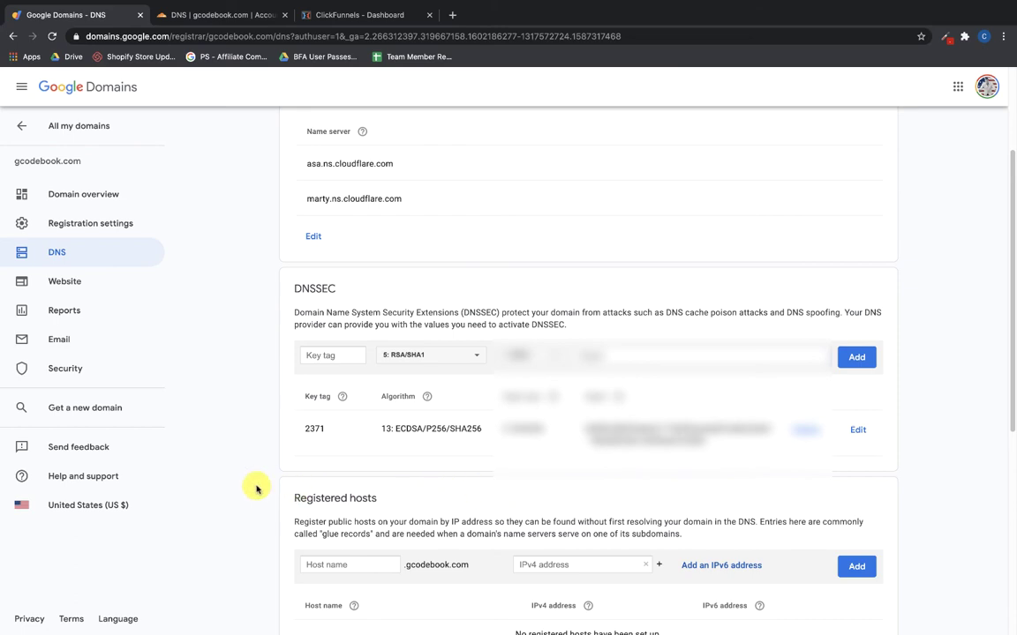
left_click(182, 13)
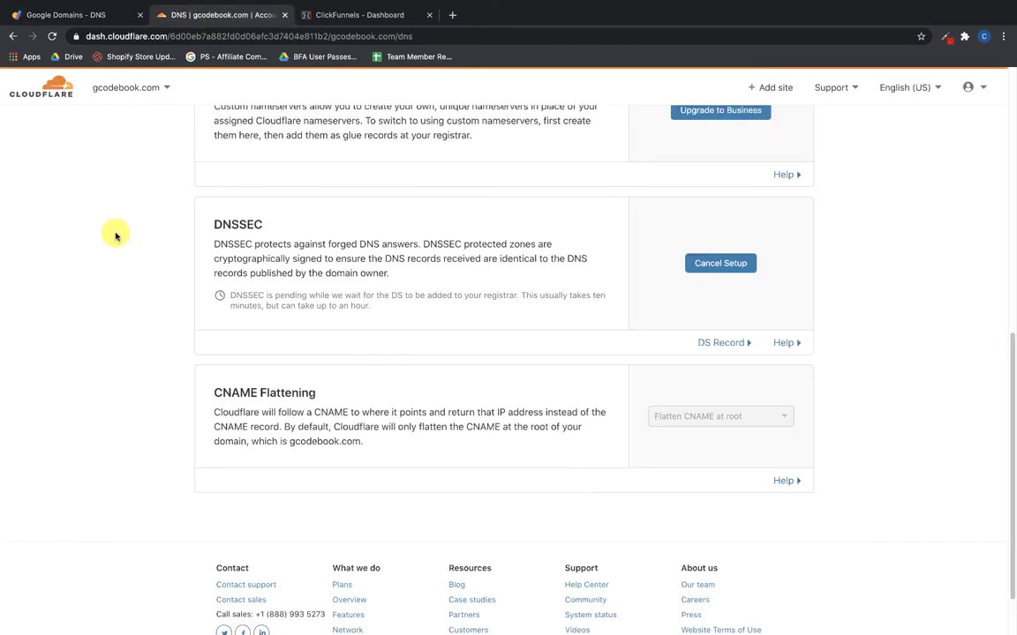
scroll(181, 271, "up", 10)
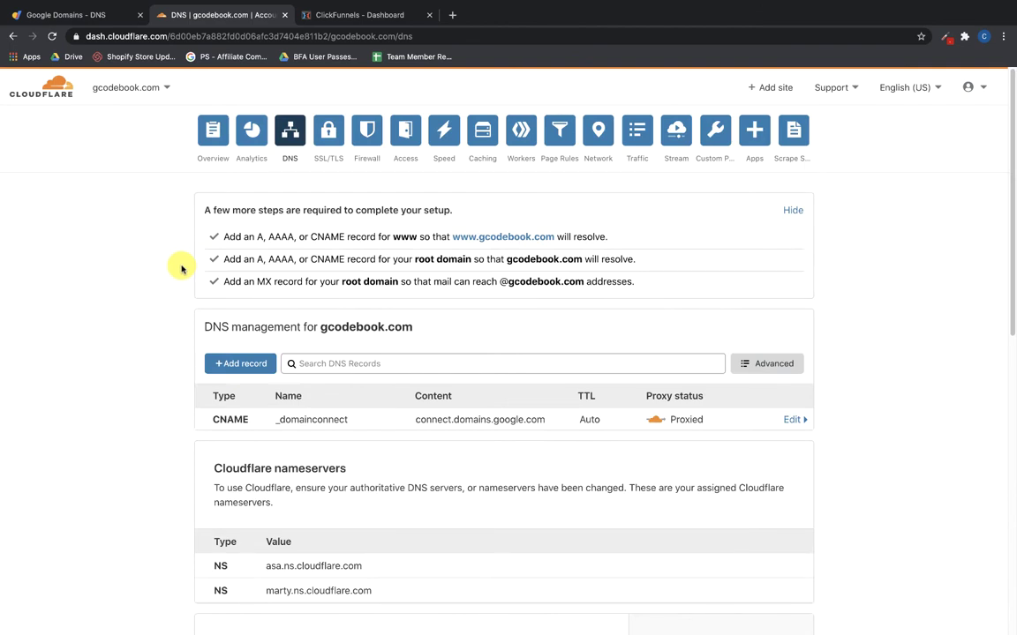
Switch to ClickFunnels and open the form for adding an existing domain in the account's domain settings.
left_click(336, 20)
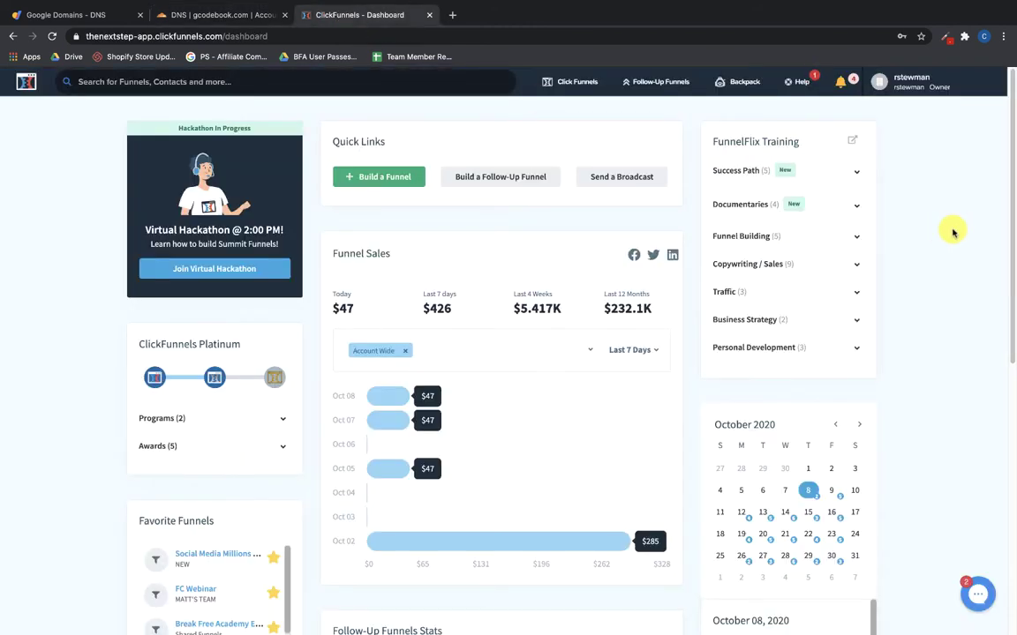
left_click(883, 84)
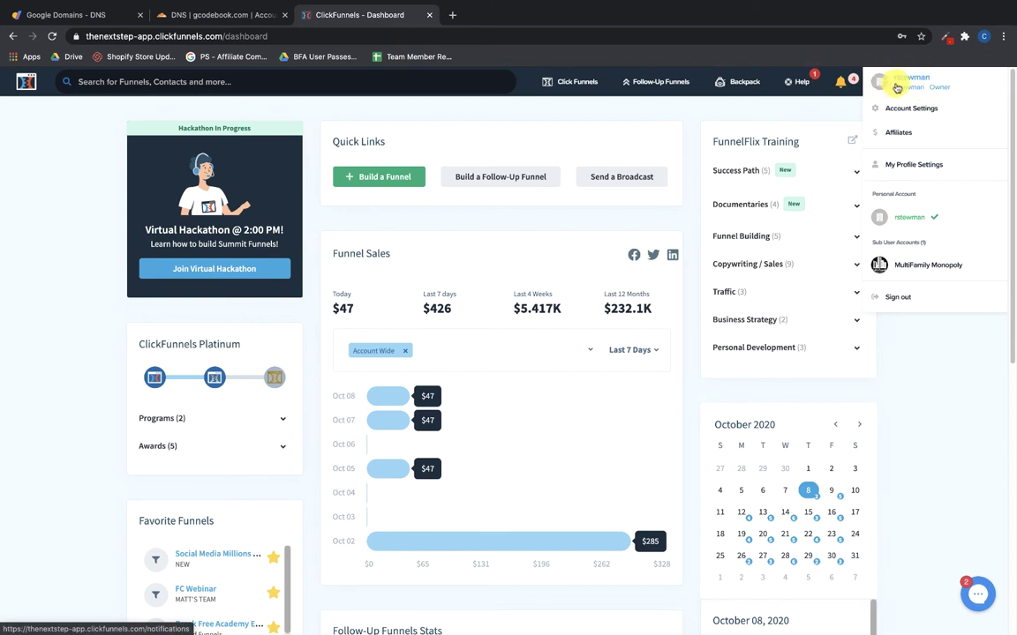
left_click(889, 110)
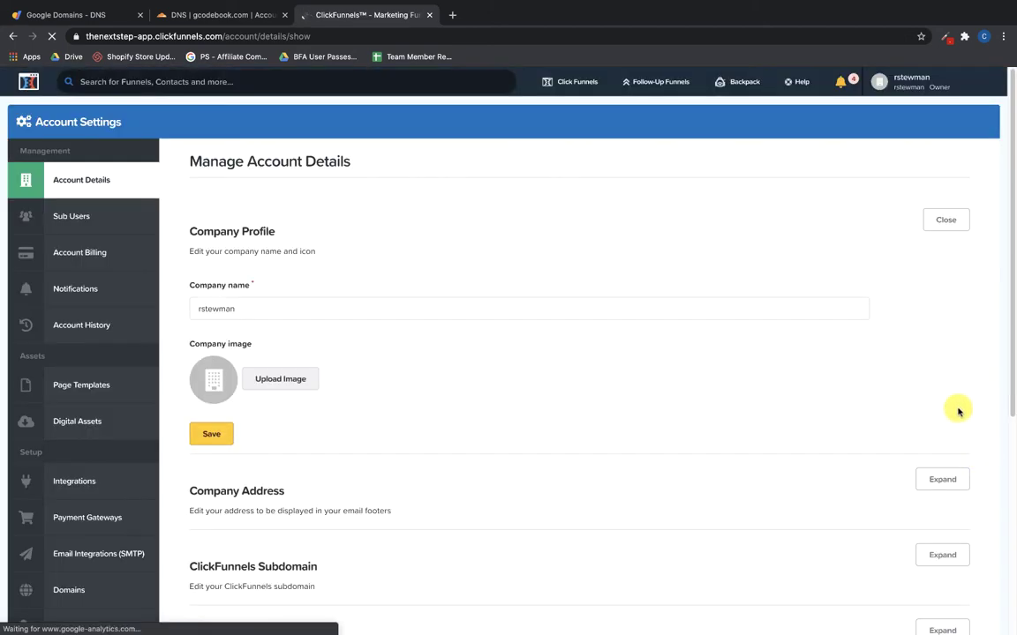
scroll(83, 464, "down", 1)
left_click(68, 475)
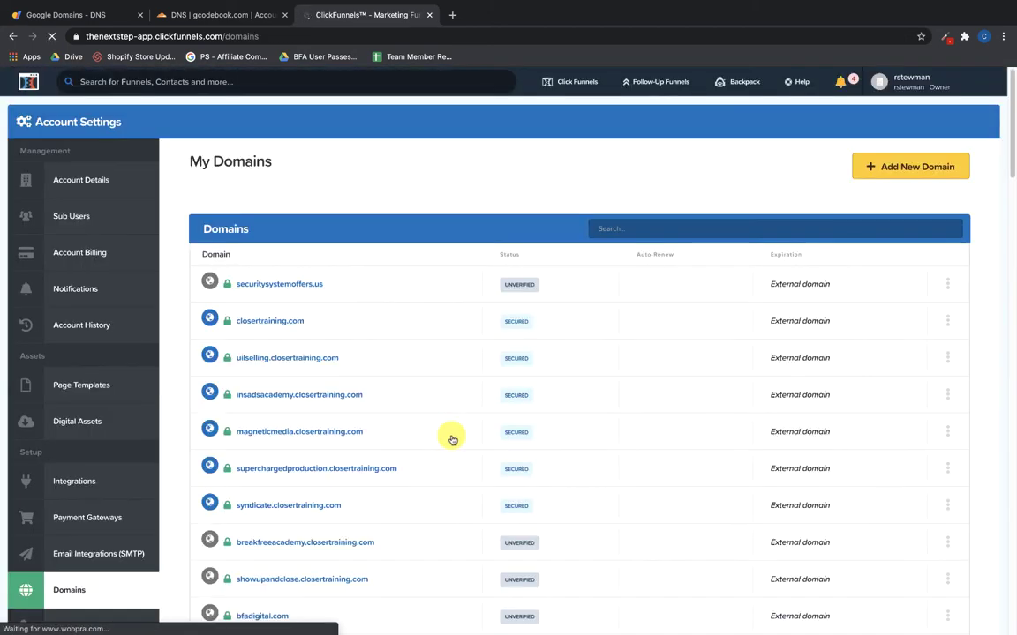
left_click(884, 174)
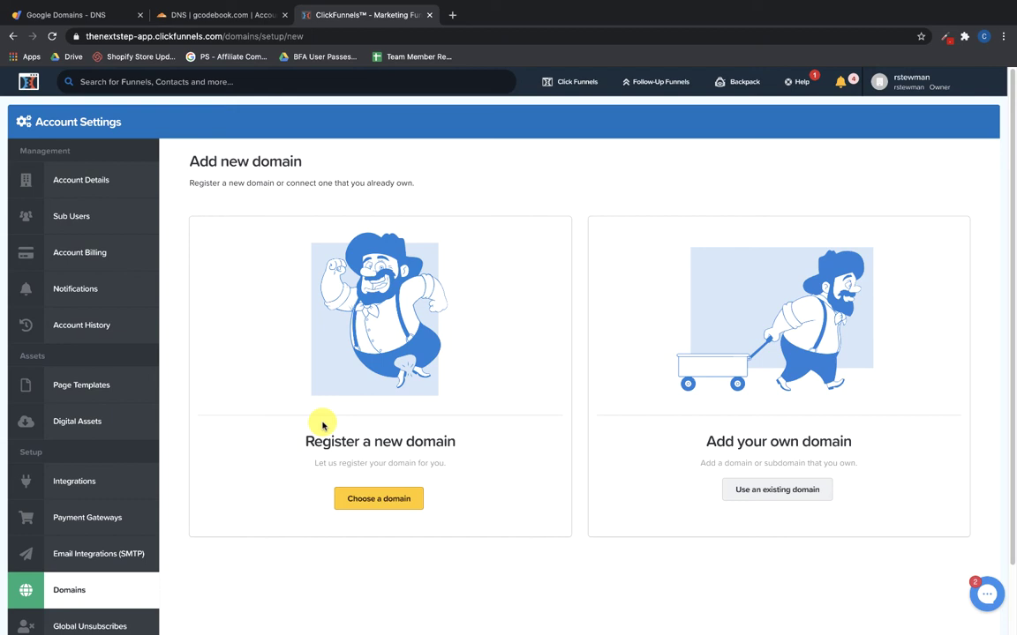
left_click(750, 495)
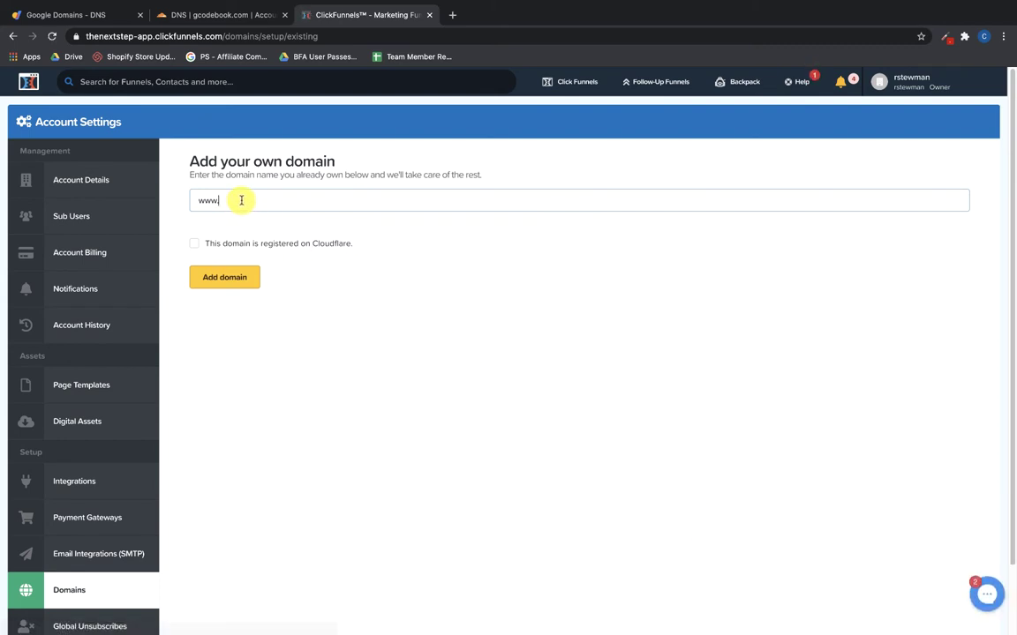
left_click_drag(241, 200, 184, 202)
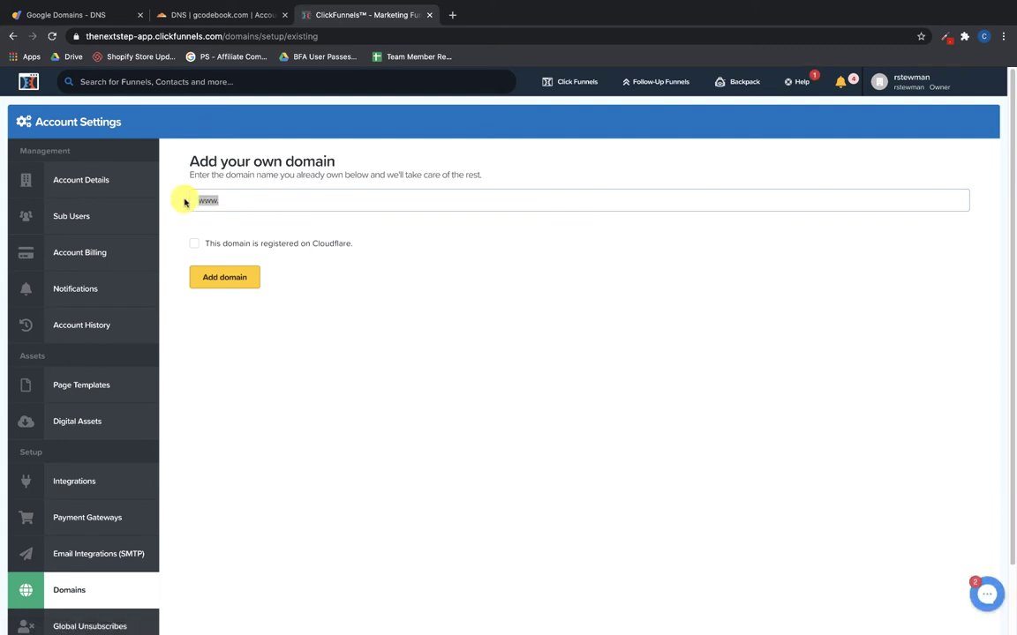
key("BackSpace")
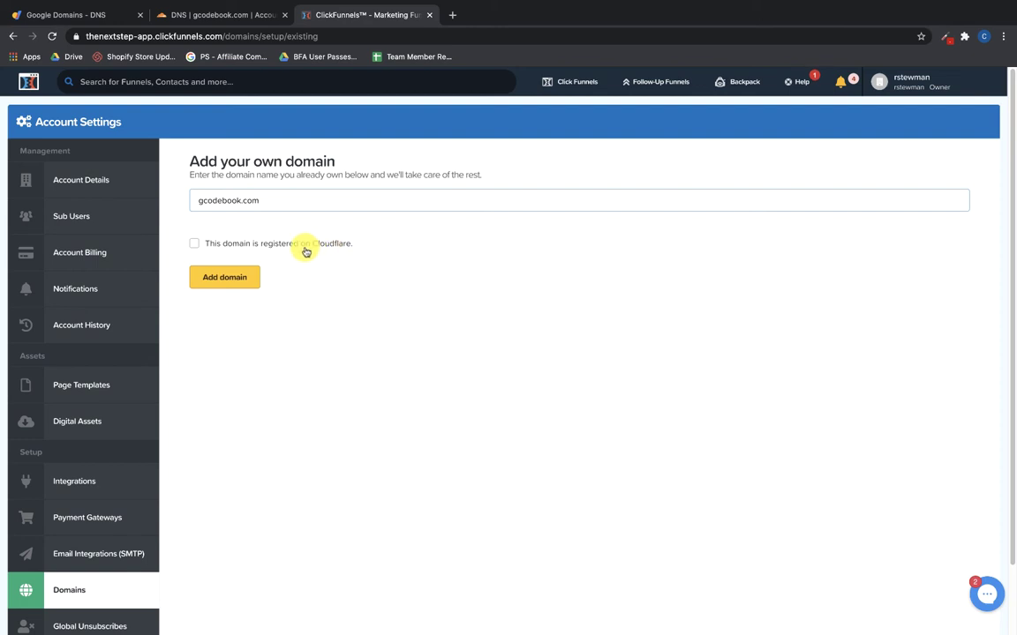
left_click(228, 279)
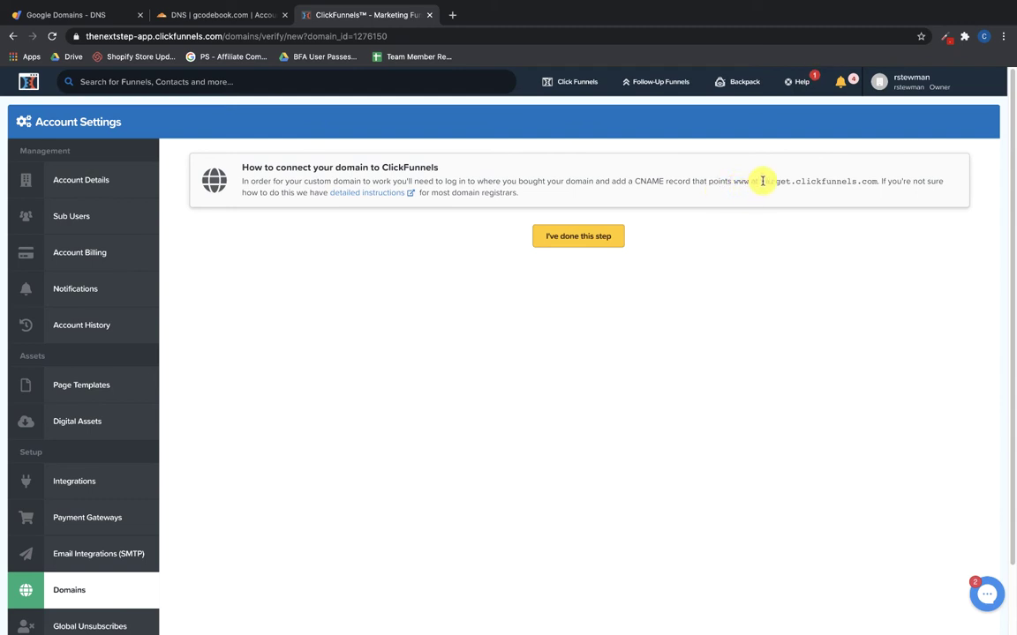
Copy the CNAME target target.clickfunnels.com from the domain connection instructions.
left_click_drag(760, 181, 877, 181)
right_click(877, 181)
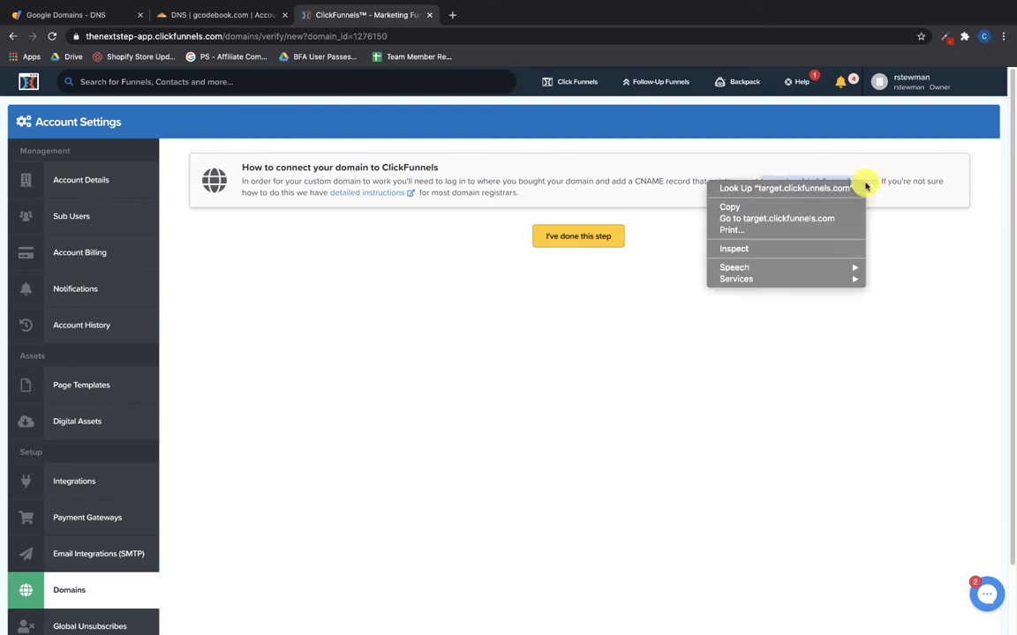
left_click(808, 206)
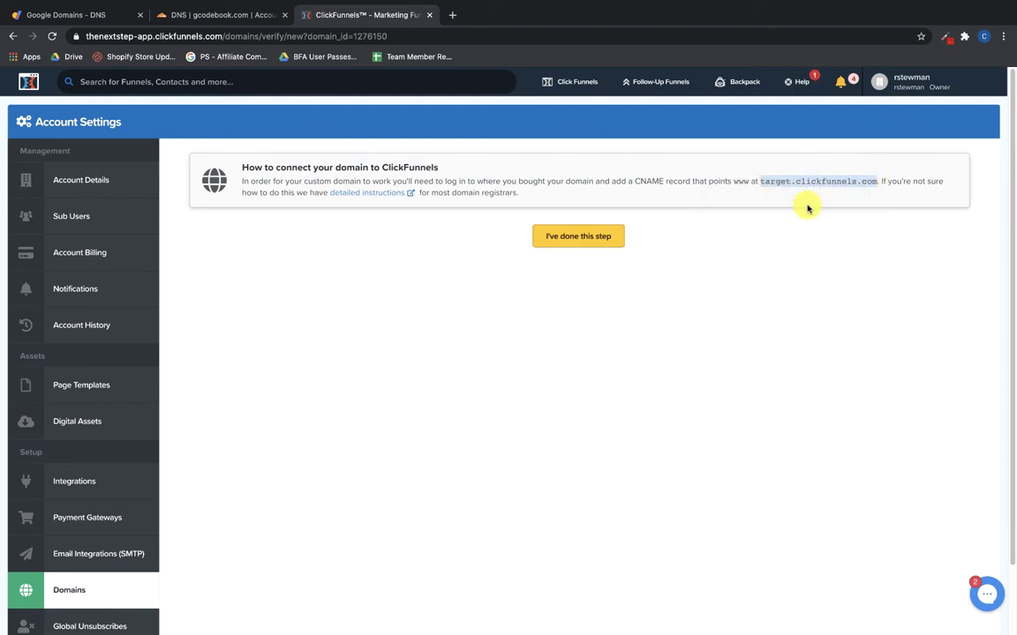
Switch to Cloudflare and add a CNAME record named @ with the target target.clickfunnels.com to gcodebook.com's DNS records.
left_click(192, 16)
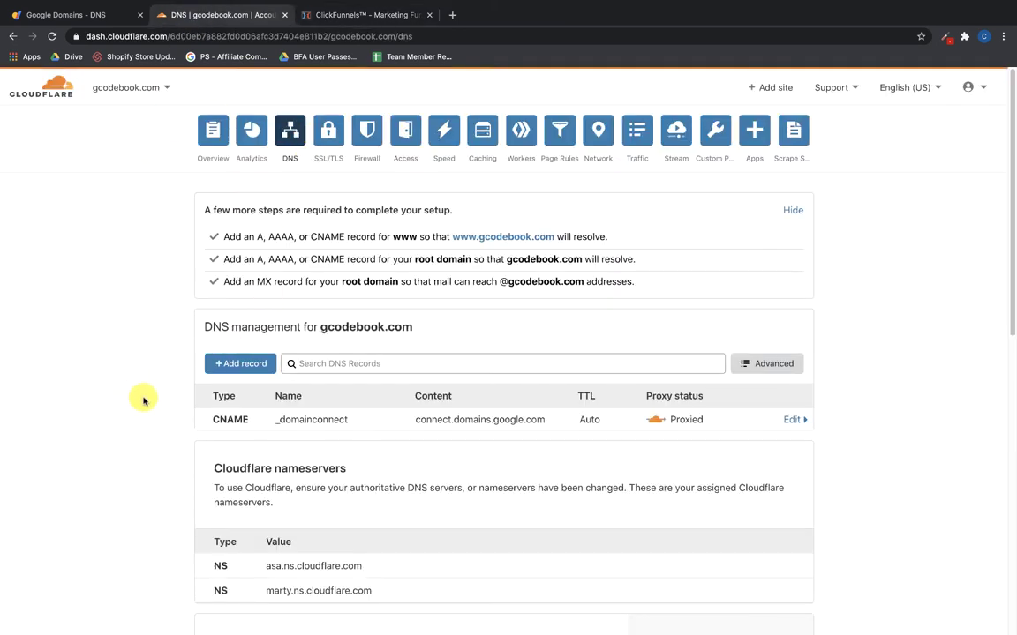
left_click(226, 364)
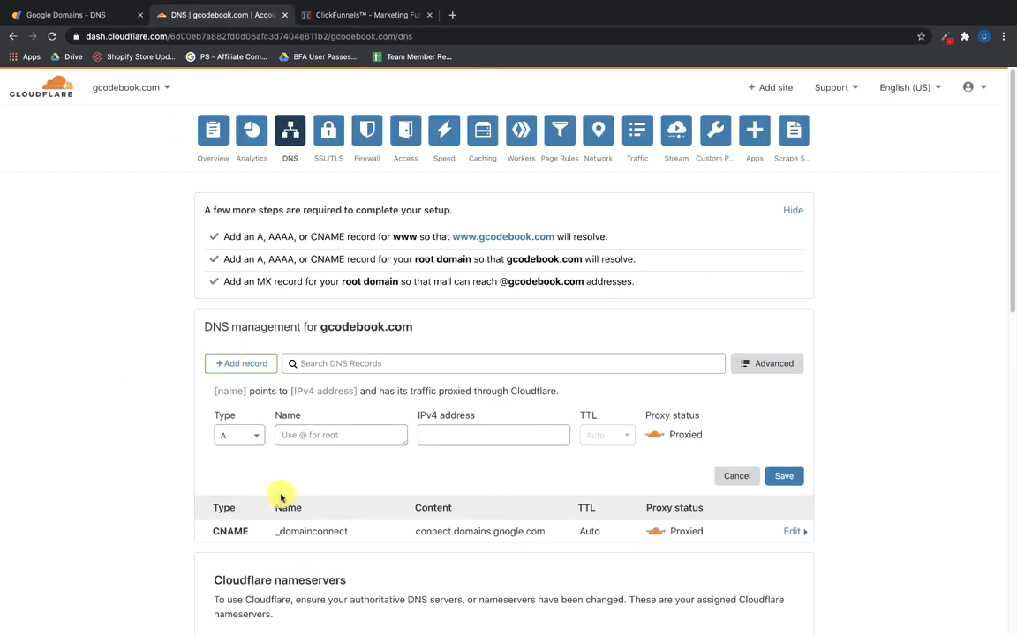
left_click(244, 436)
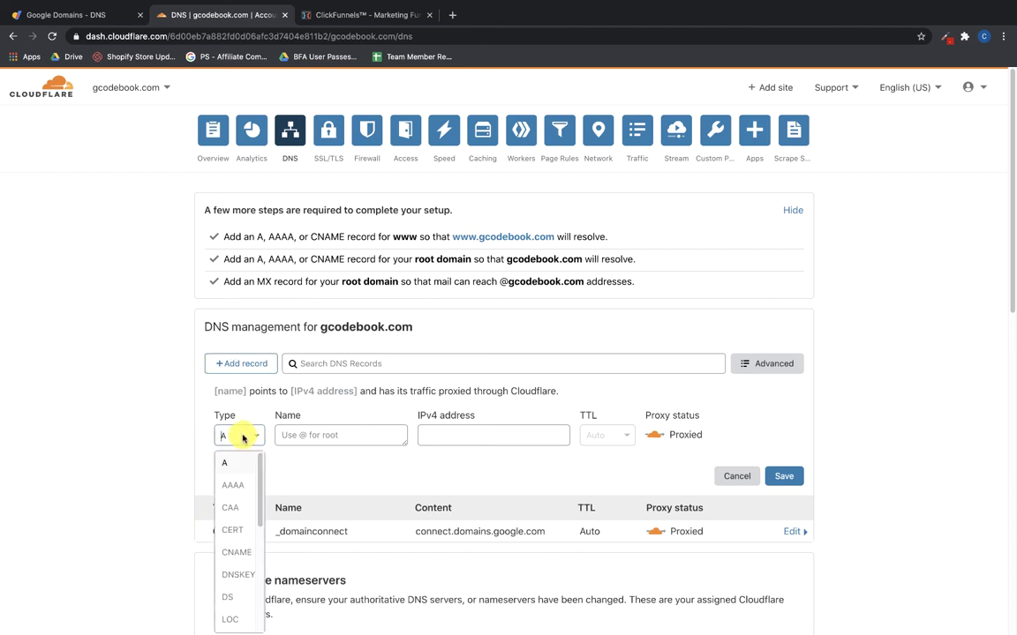
left_click(234, 554)
scroll(141, 486, "down", 3)
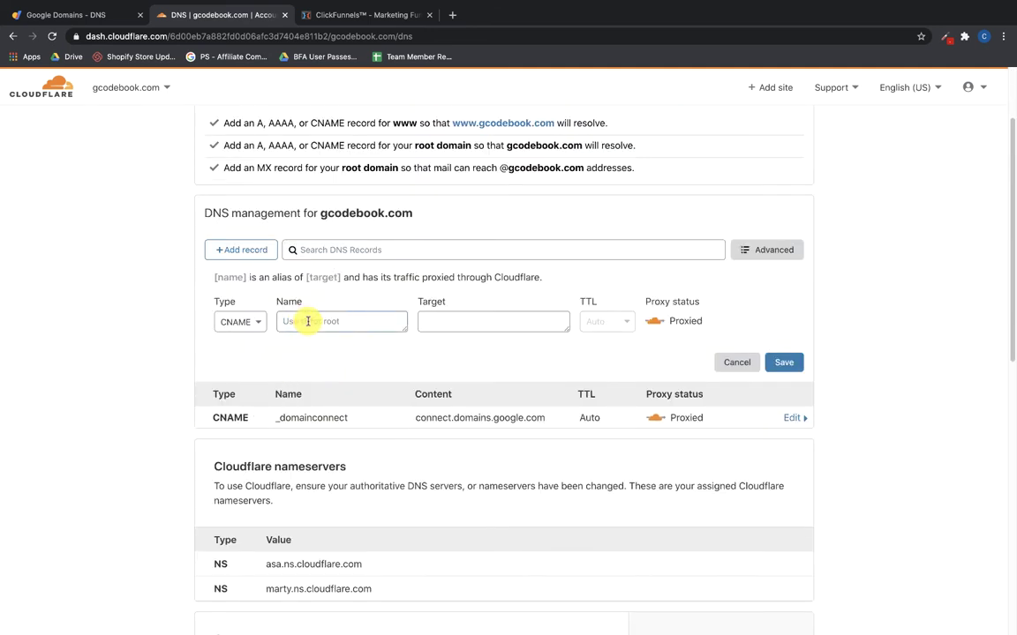
left_click(308, 321)
type("@")
left_click(447, 318)
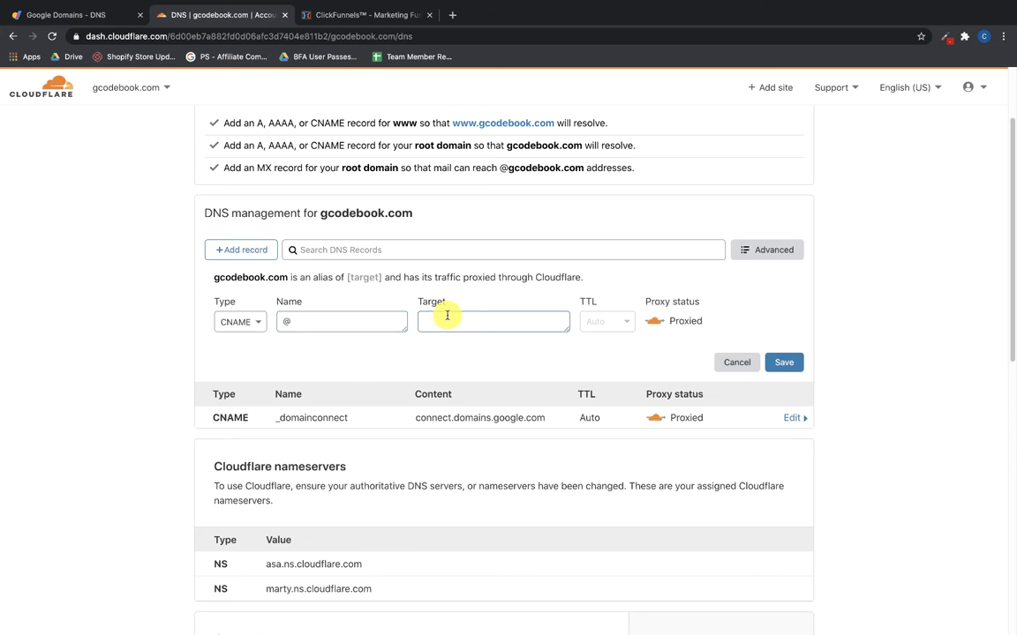
key("super+v")
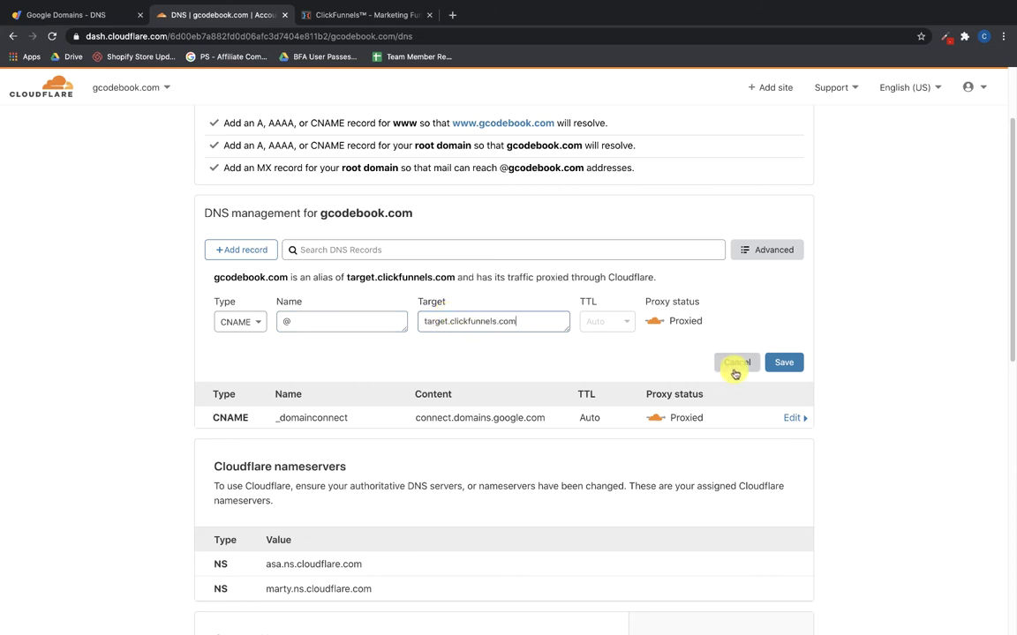
left_click(783, 362)
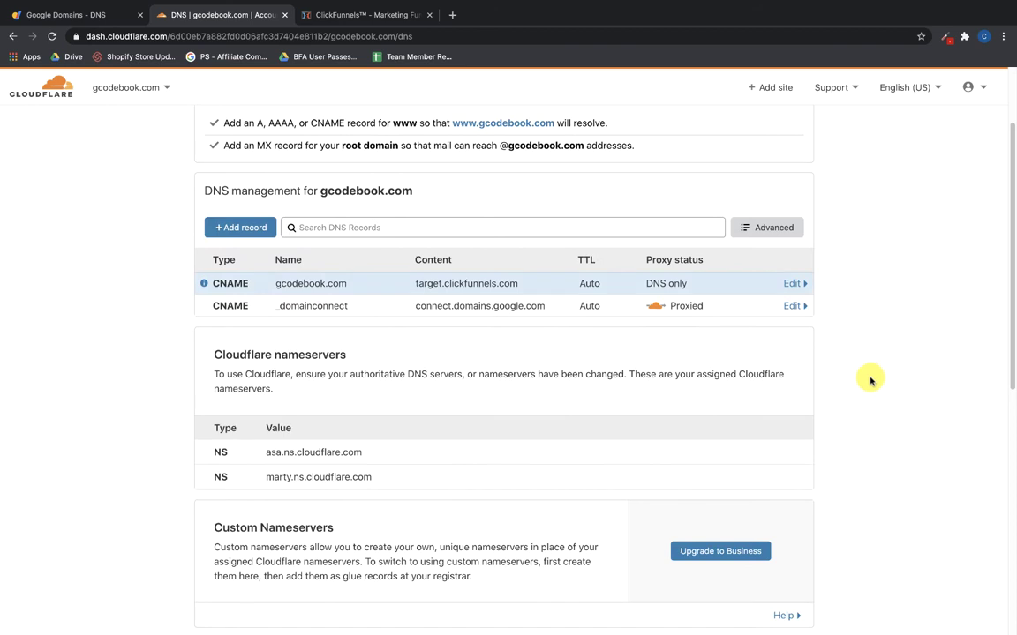
Switch to ClickFunnels, confirm the CNAME step is done, and associate gcodebook.com with the G Code Offer funnel.
left_click(310, 16)
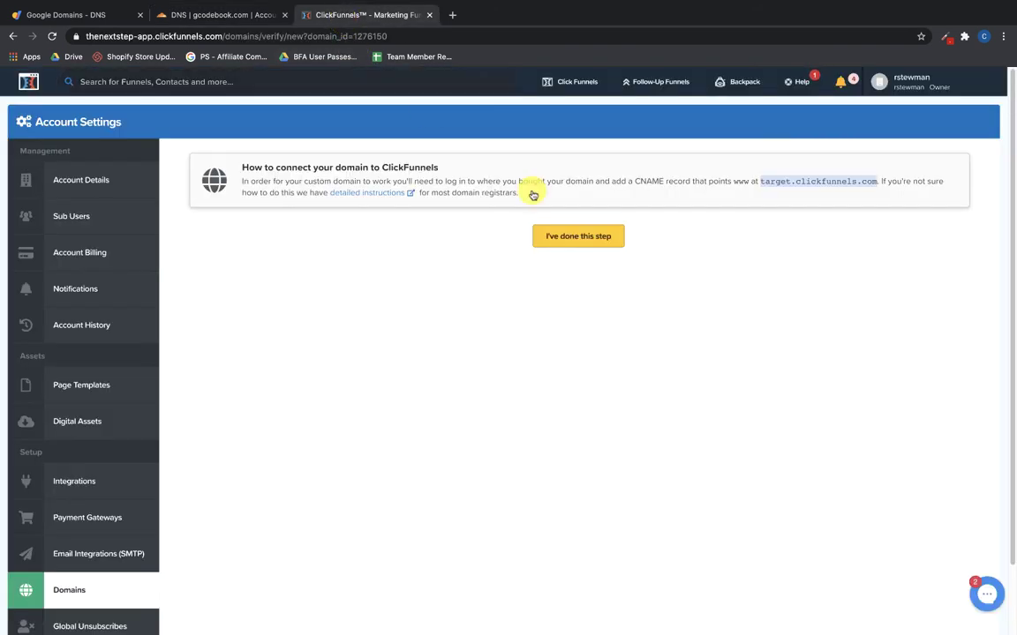
left_click(574, 238)
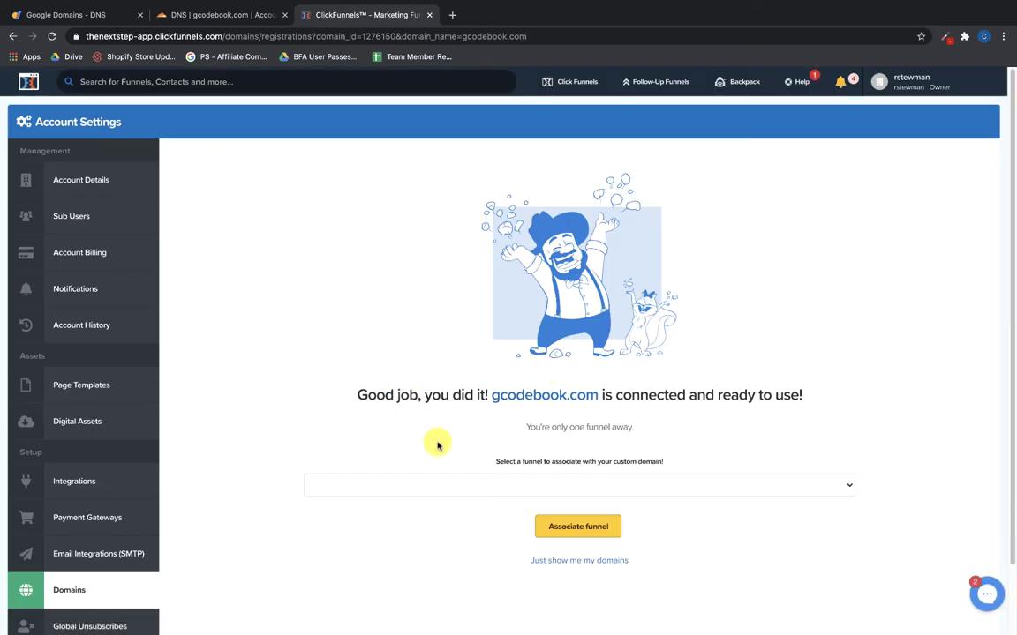
scroll(473, 443, "down", 1)
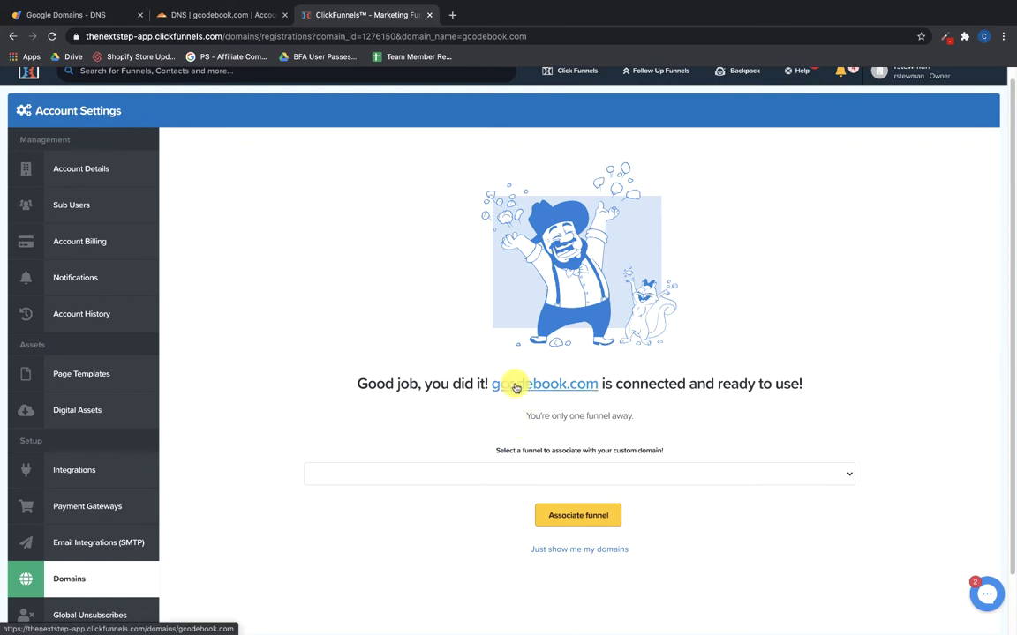
left_click(804, 476)
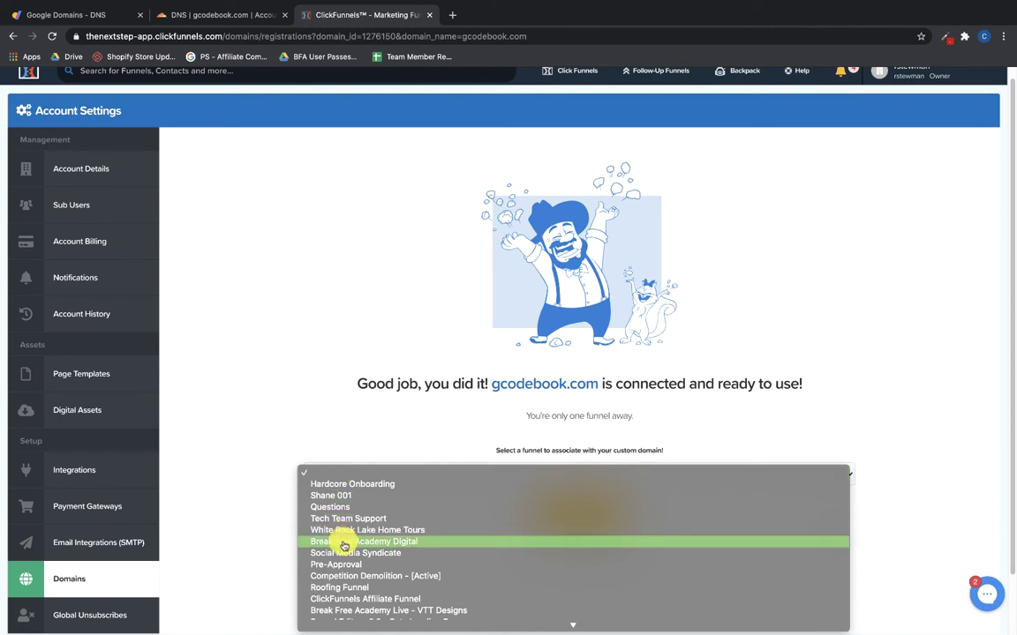
scroll(344, 547, "down", 3)
scroll(340, 545, "down", 5)
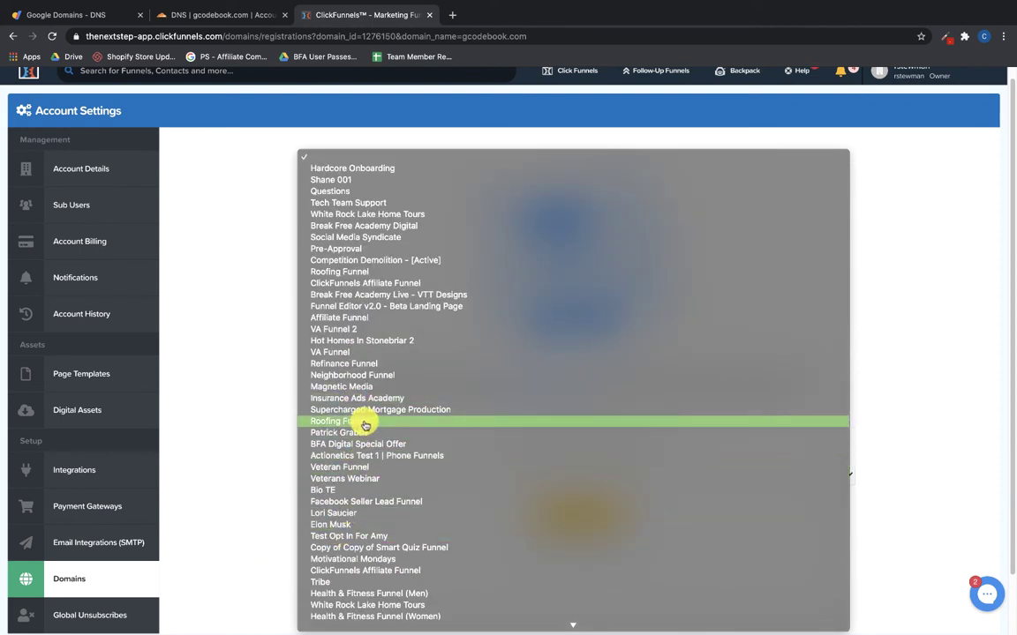
scroll(381, 374, "down", 5)
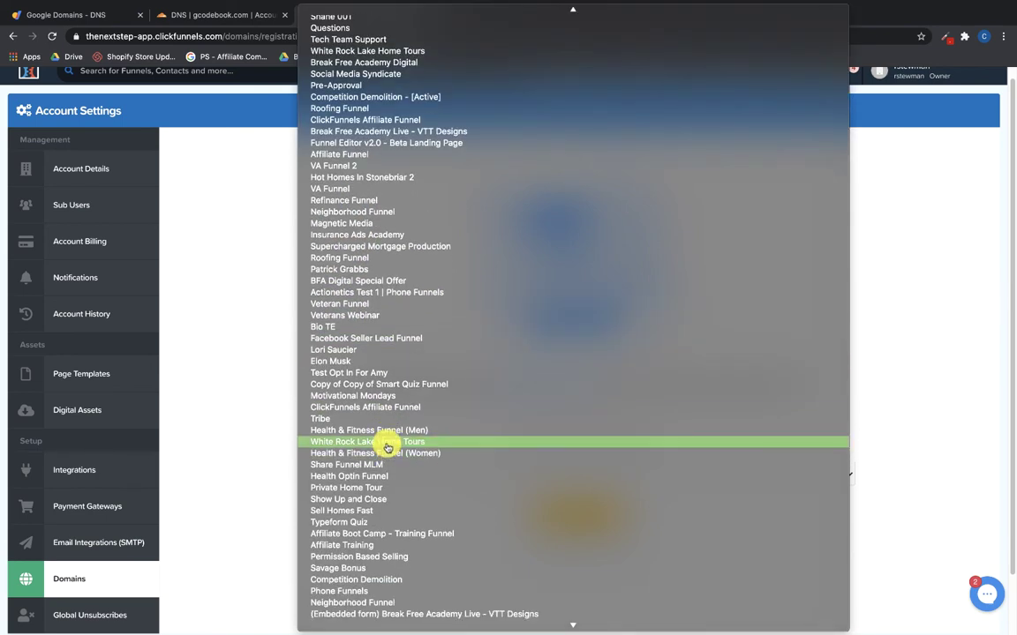
scroll(387, 447, "down", 5)
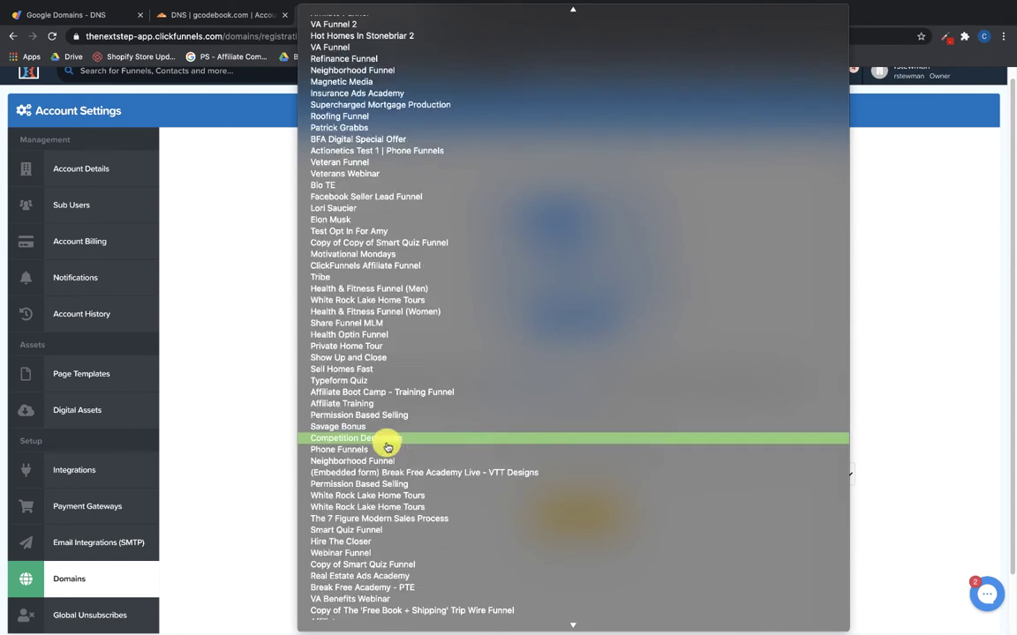
scroll(385, 544, "down", 5)
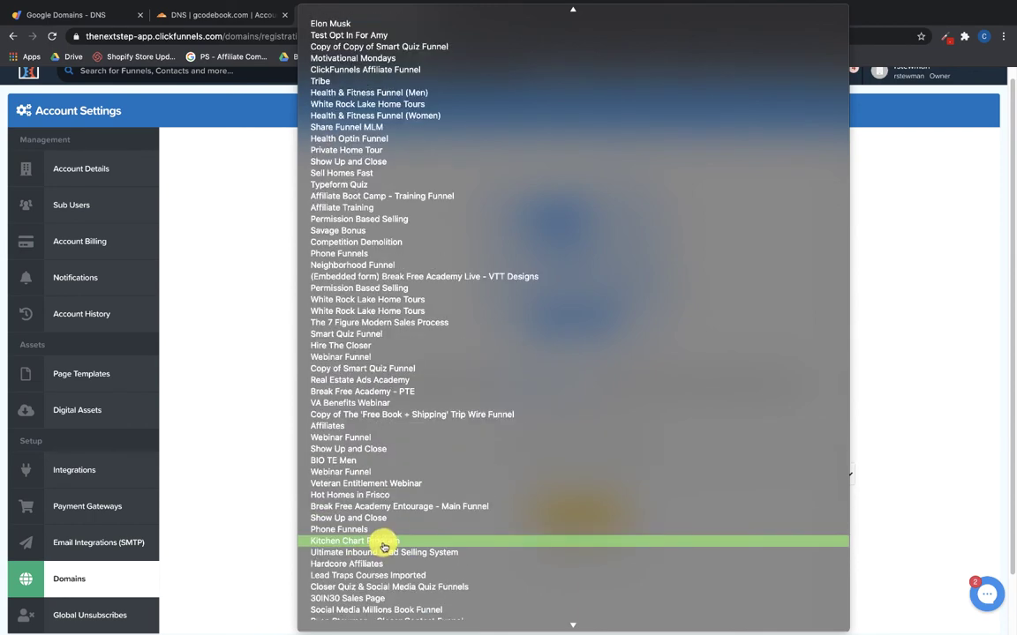
scroll(377, 399, "up", 10)
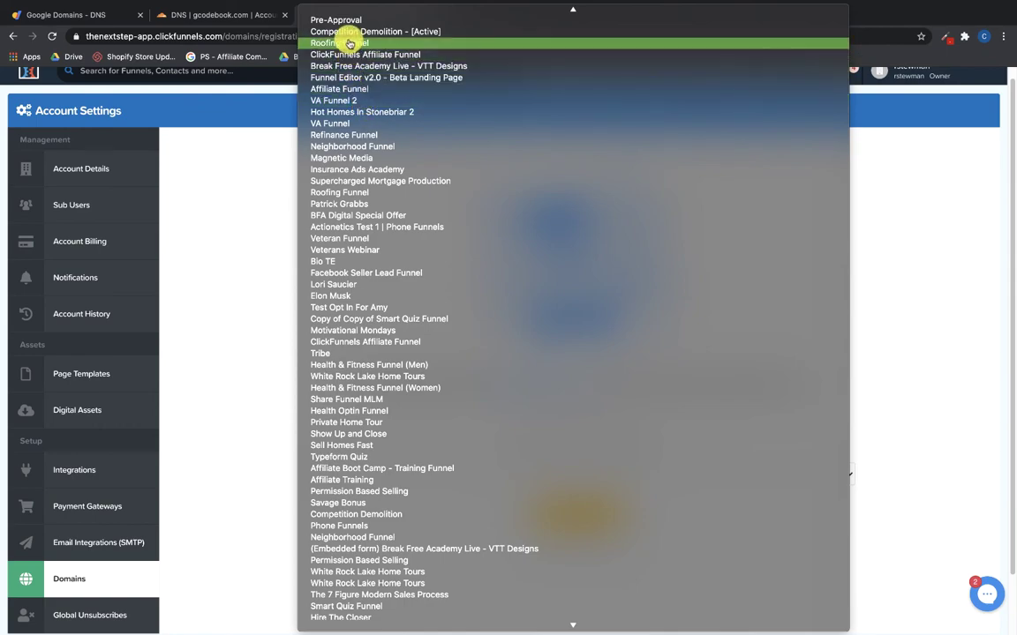
scroll(398, 414, "down", 20)
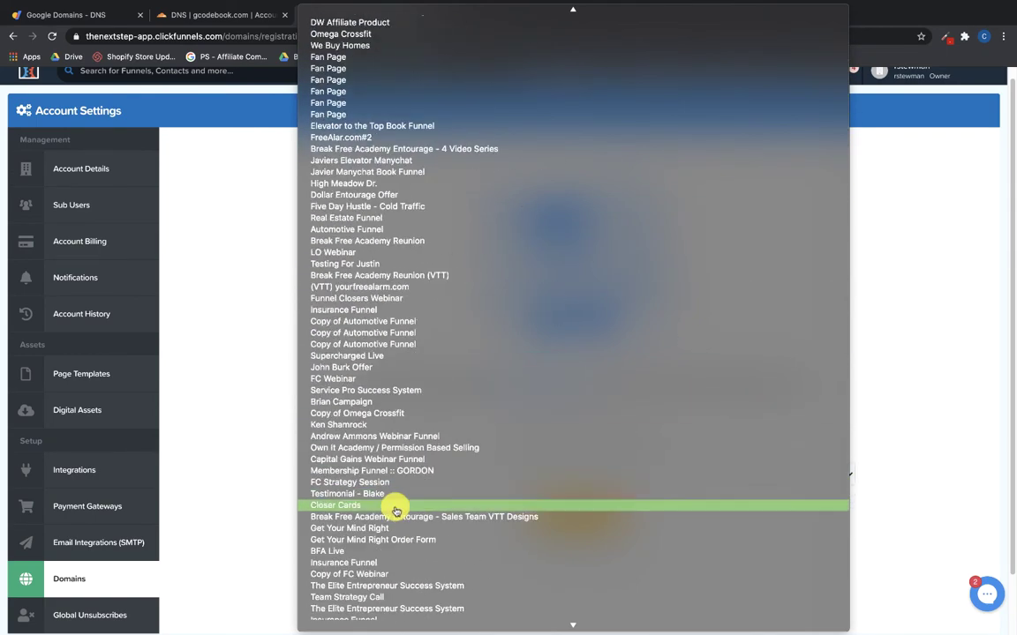
scroll(397, 582, "down", 14)
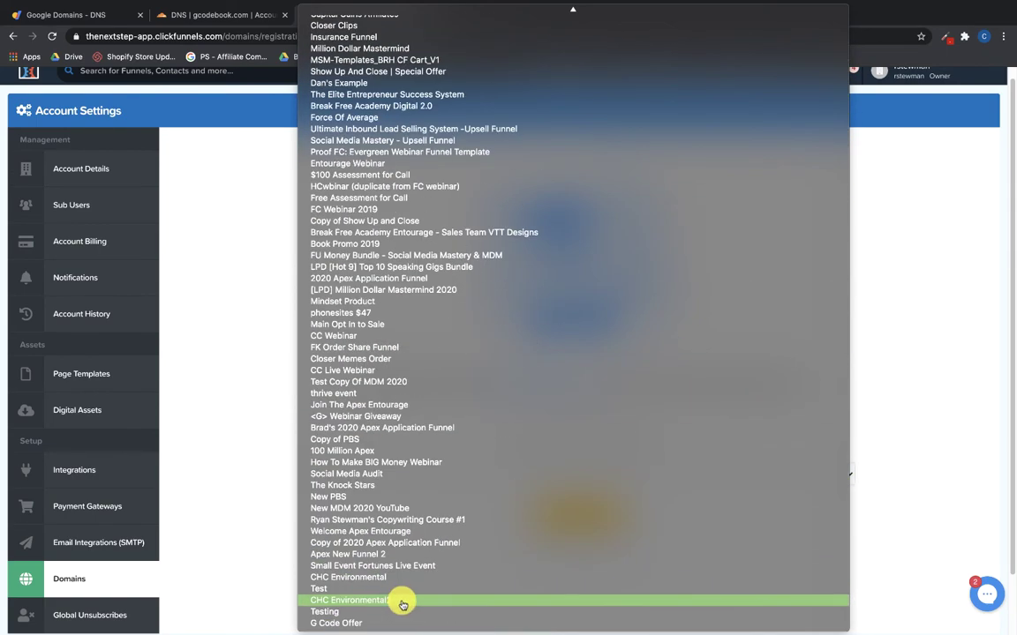
left_click(349, 623)
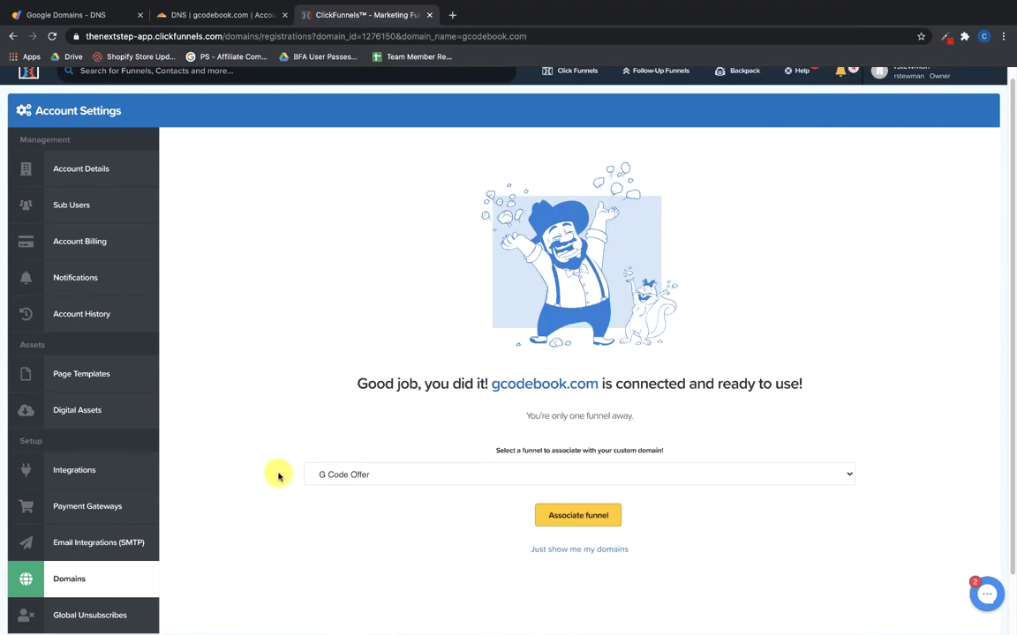
left_click(569, 520)
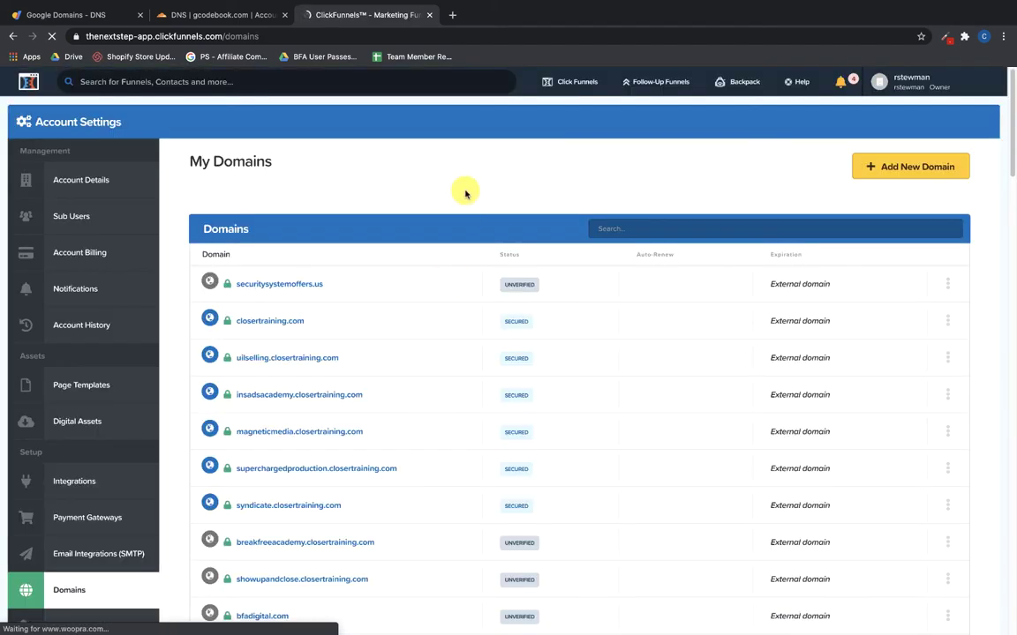
Open gcodebook.com from the domains list and save G Code Offer / Squeeze Page as its default page.
scroll(463, 187, "down", 10)
scroll(402, 492, "down", 5)
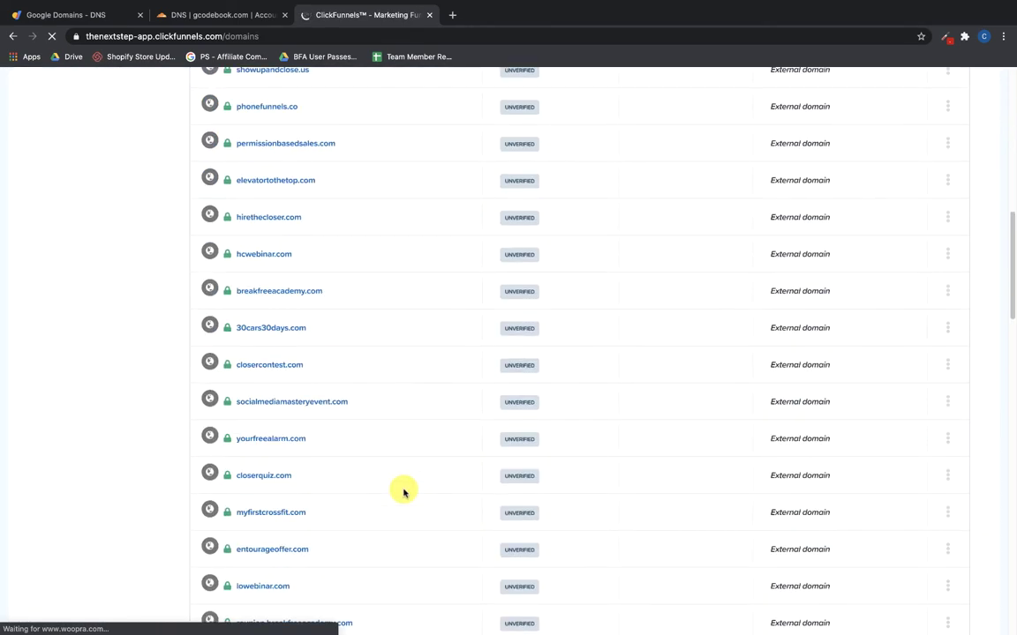
scroll(403, 492, "down", 10)
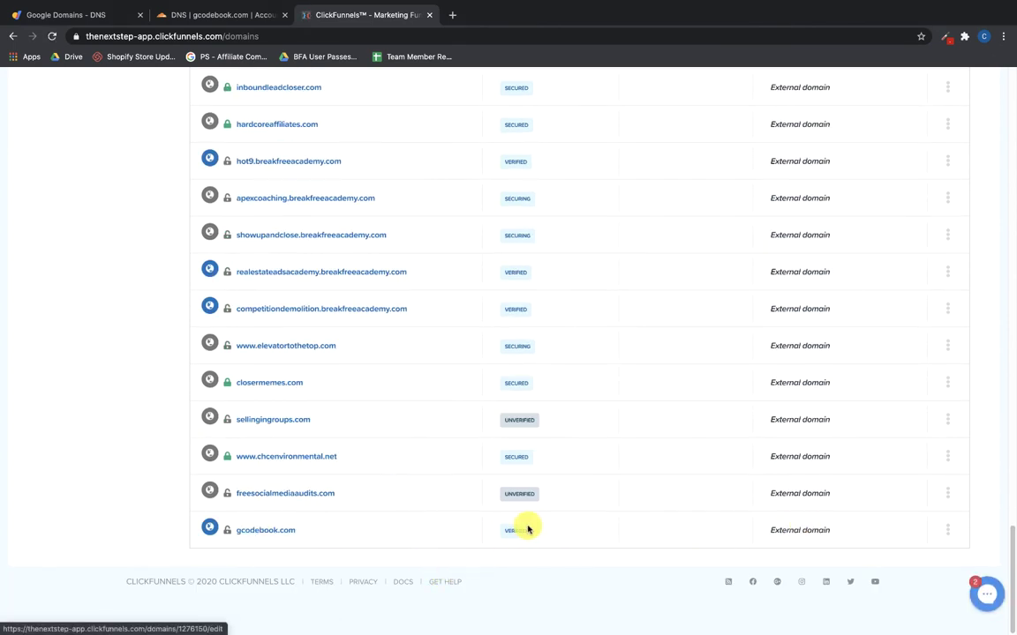
left_click(251, 531)
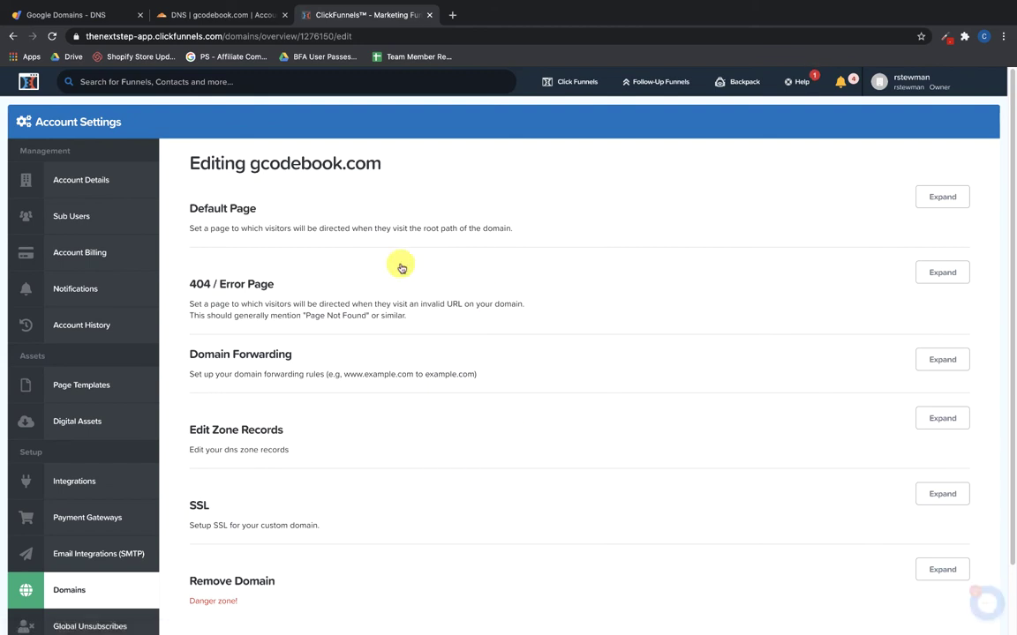
left_click(946, 202)
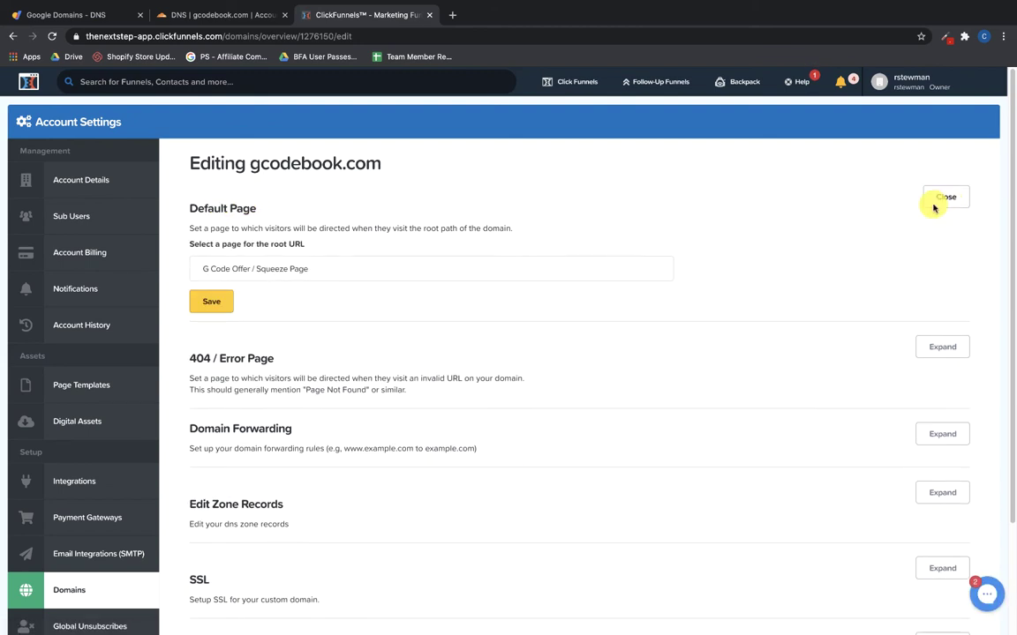
left_click(268, 270)
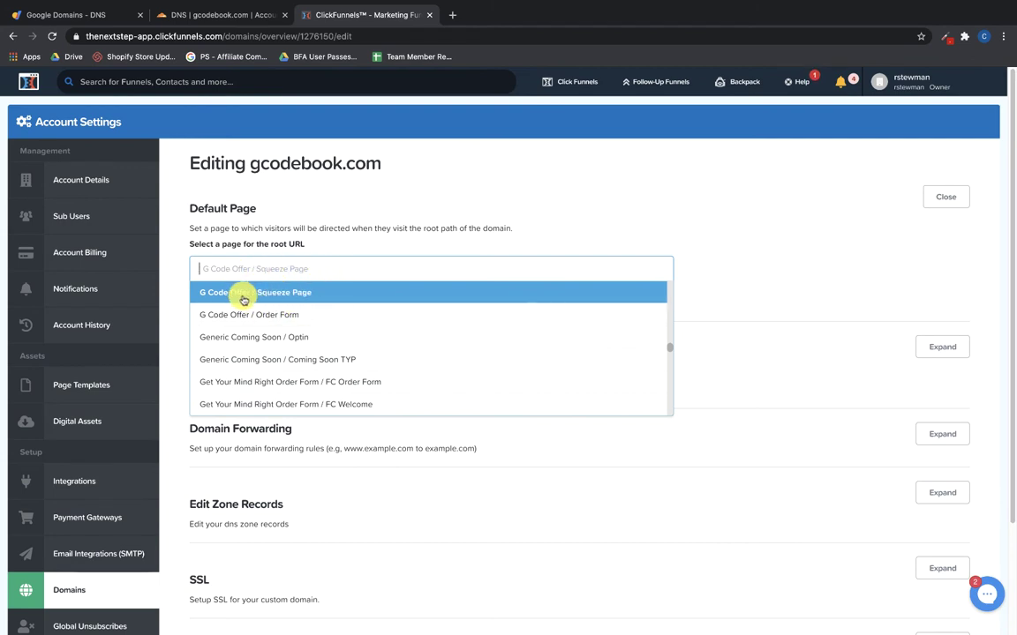
left_click(191, 294)
left_click(215, 302)
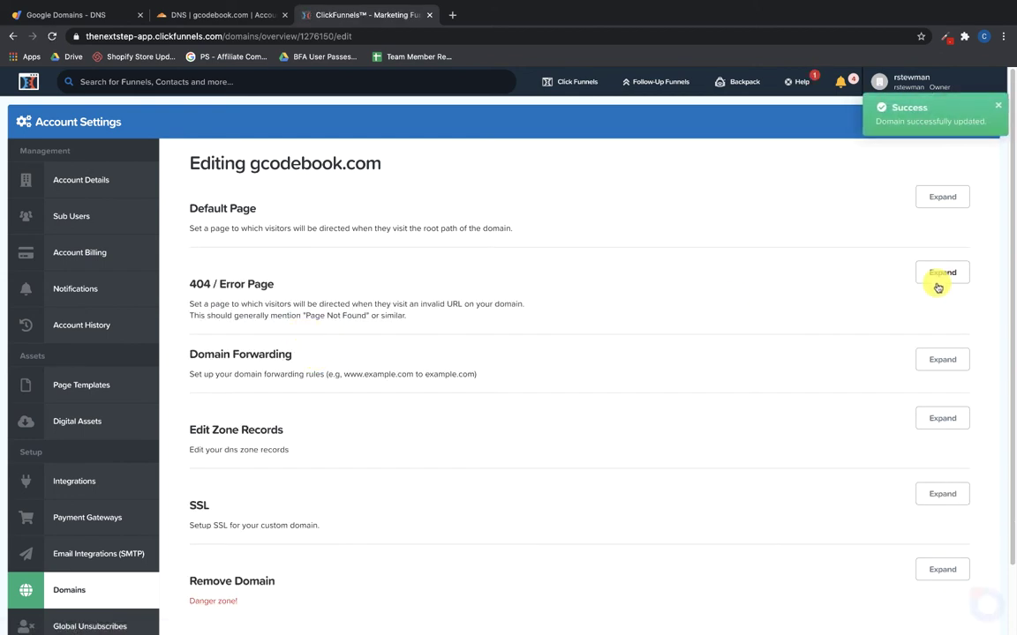
Set the domain's 404 / error page to G Code Offer / Squeeze Page and save it.
left_click(937, 277)
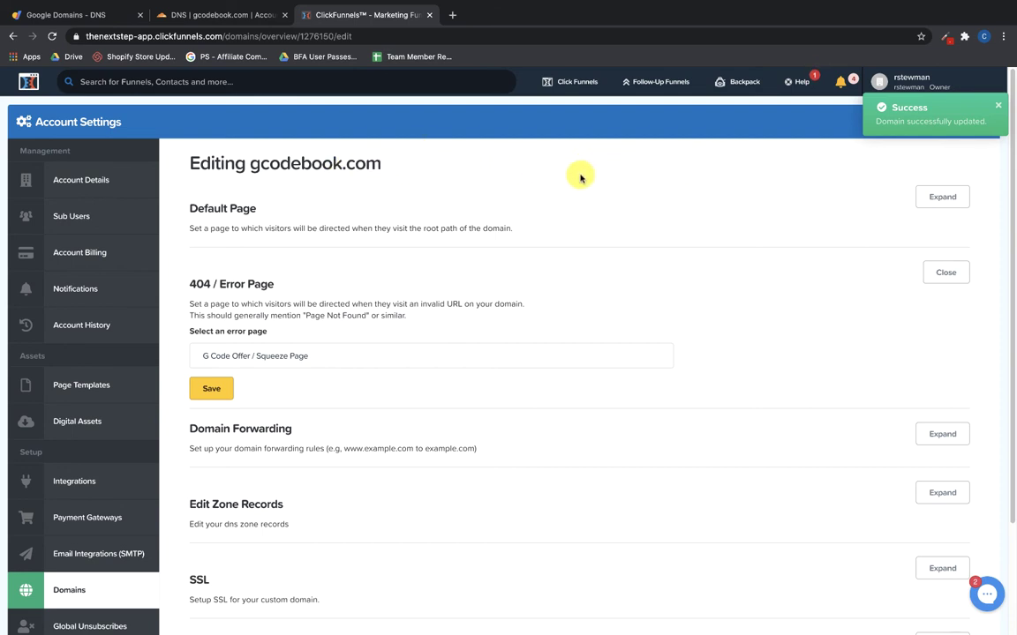
left_click(255, 358)
left_click(267, 379)
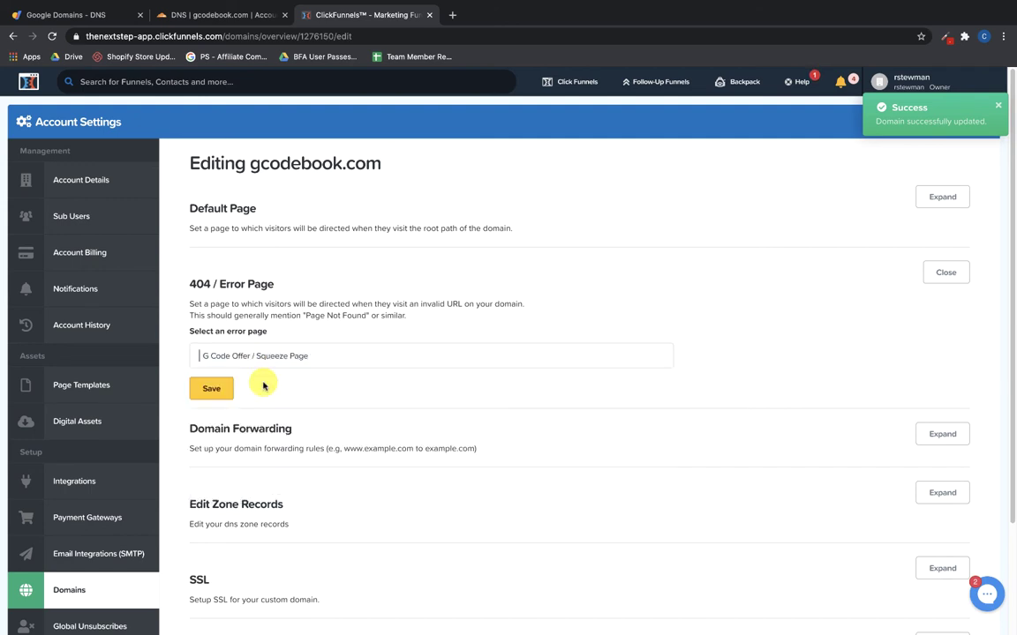
left_click(212, 389)
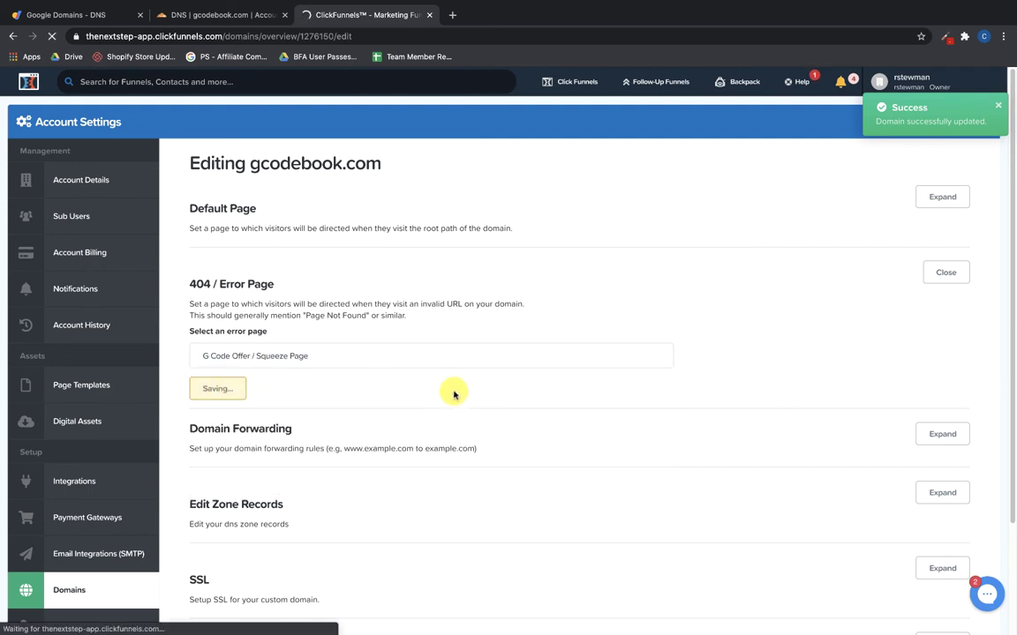
scroll(533, 399, "down", 2)
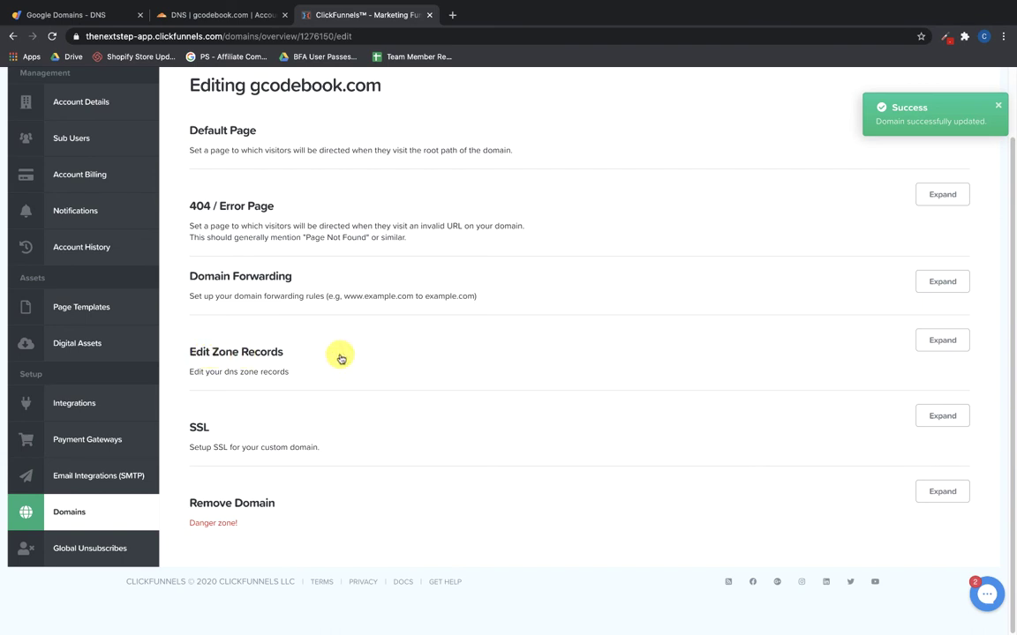
Add SSL to gcodebook.com and check the domain's status in the domains list.
left_click(922, 423)
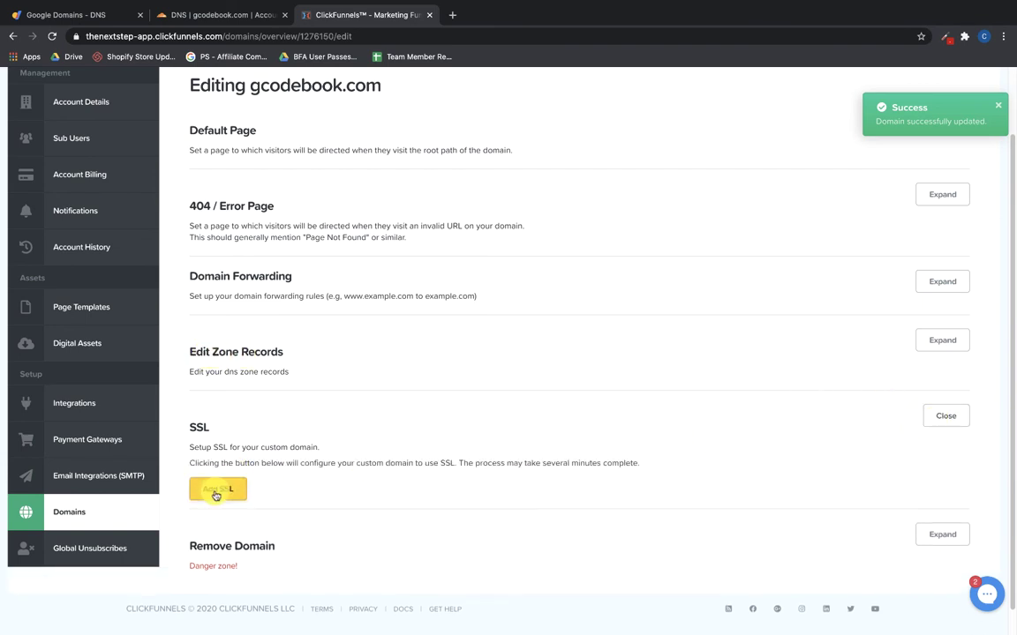
left_click(222, 487)
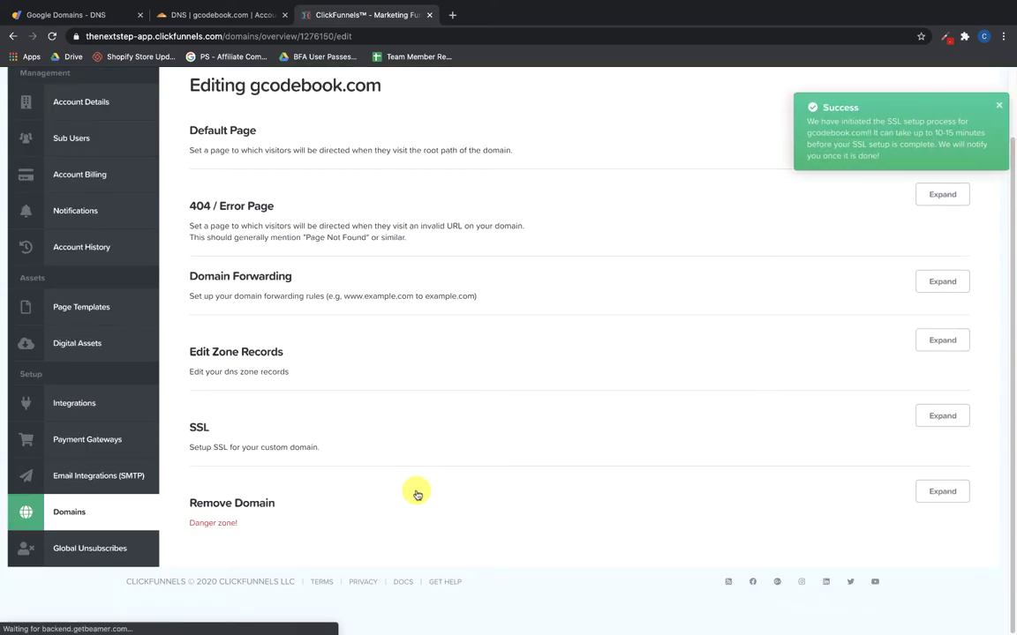
left_click(997, 106)
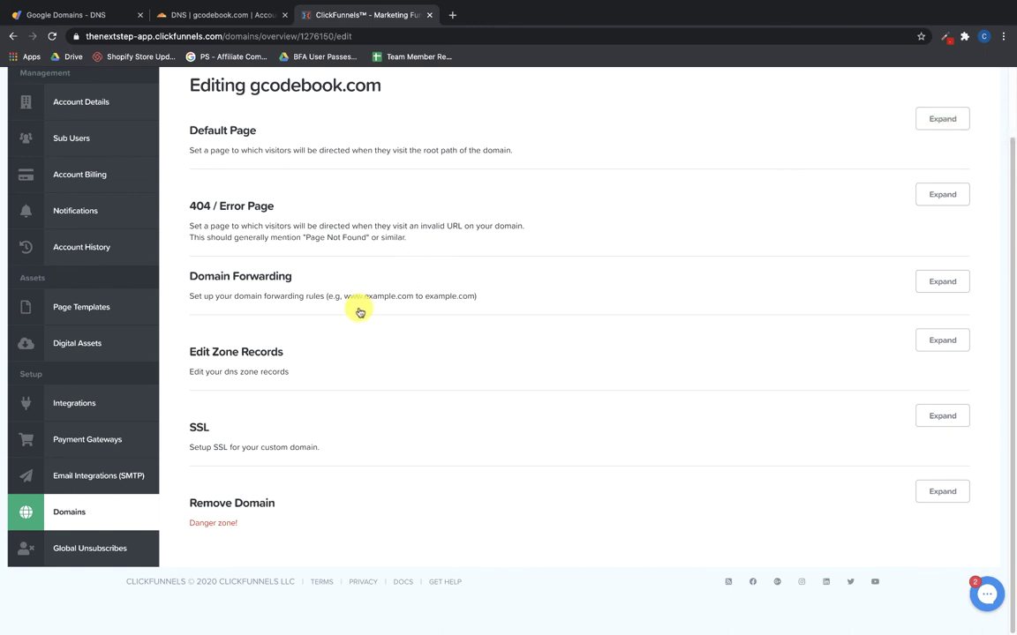
left_click(63, 516)
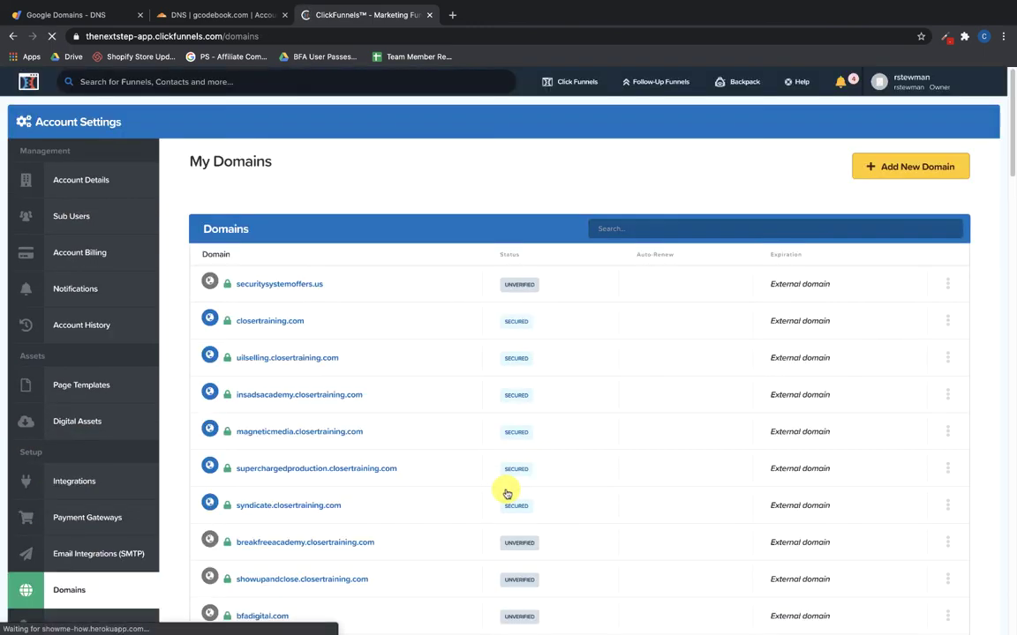
scroll(345, 477, "down", 20)
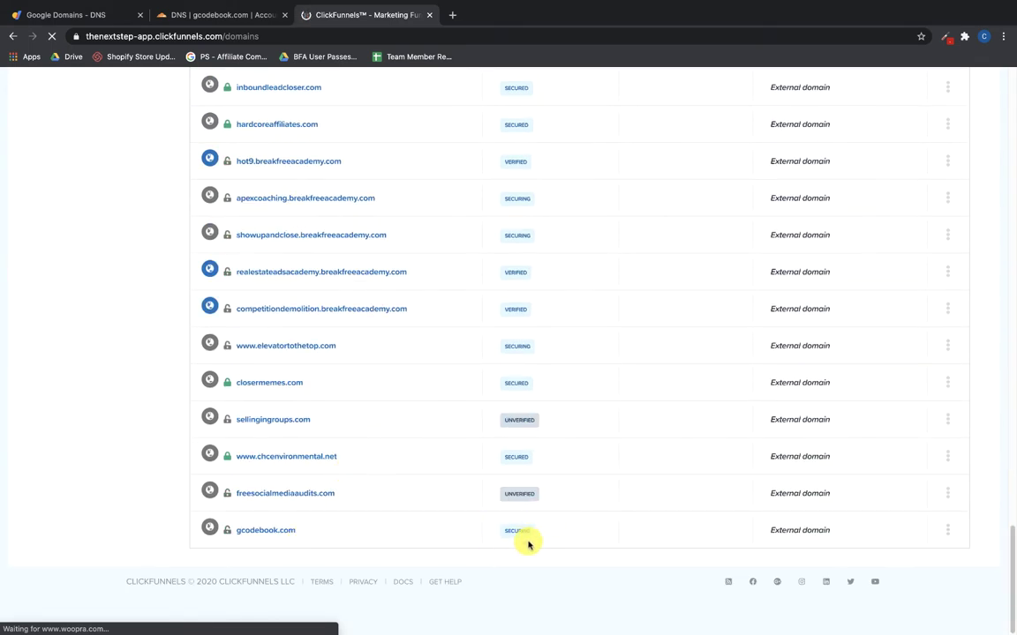
Reopen gcodebook.com from the domains list, submit the SSL setup again and review its SSL section.
left_click(264, 534)
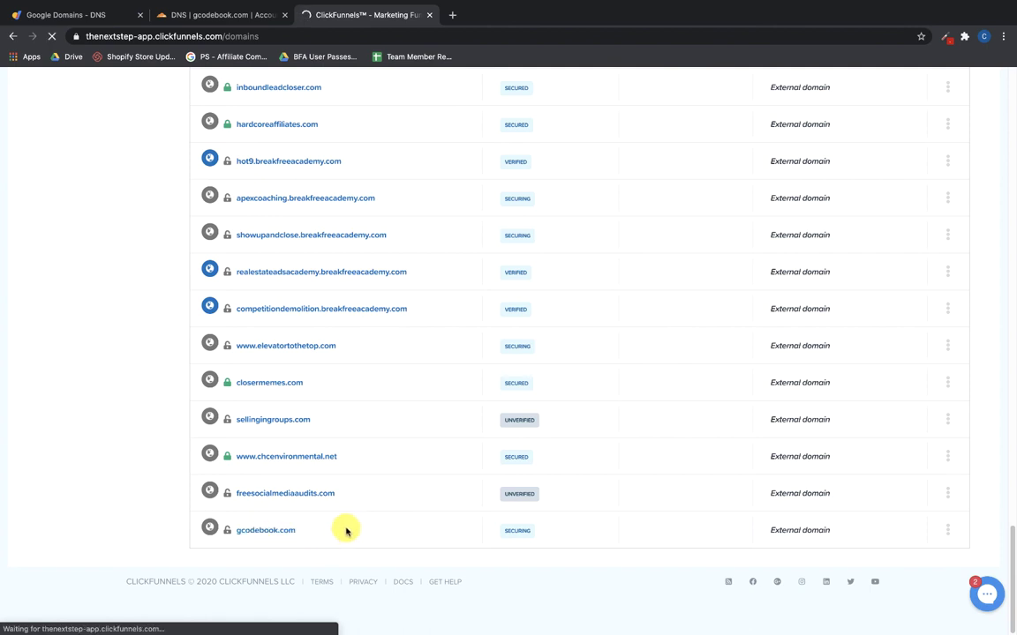
scroll(812, 413, "down", 1)
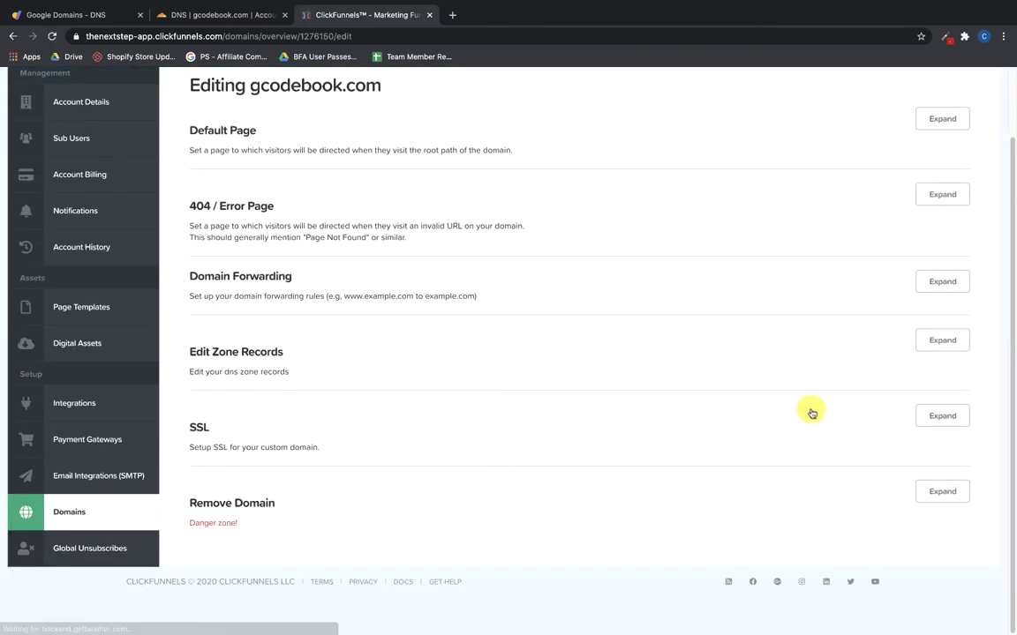
left_click(942, 416)
left_click(228, 497)
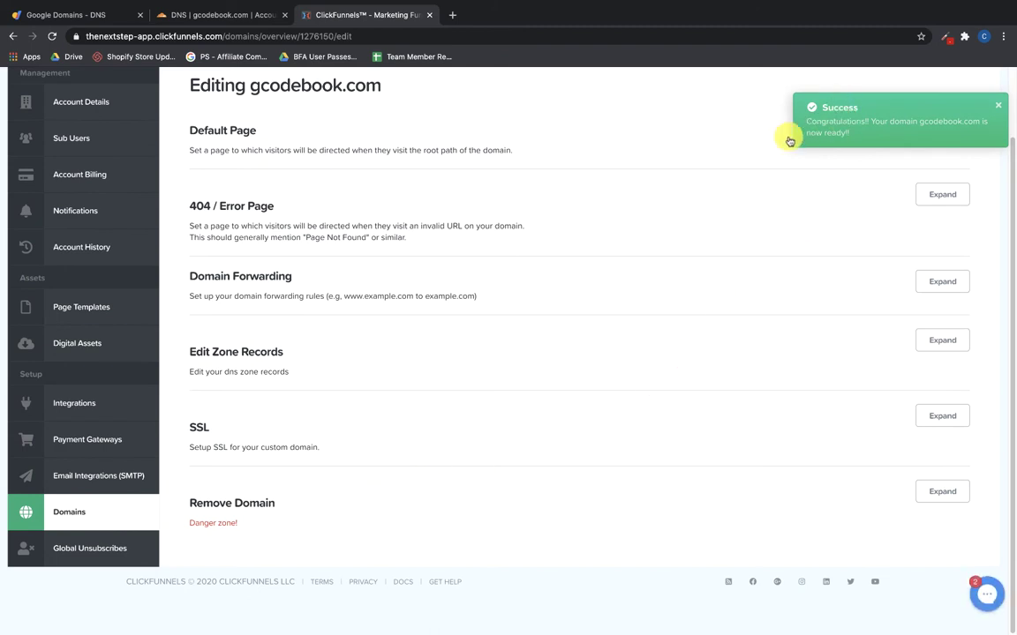
left_click(948, 421)
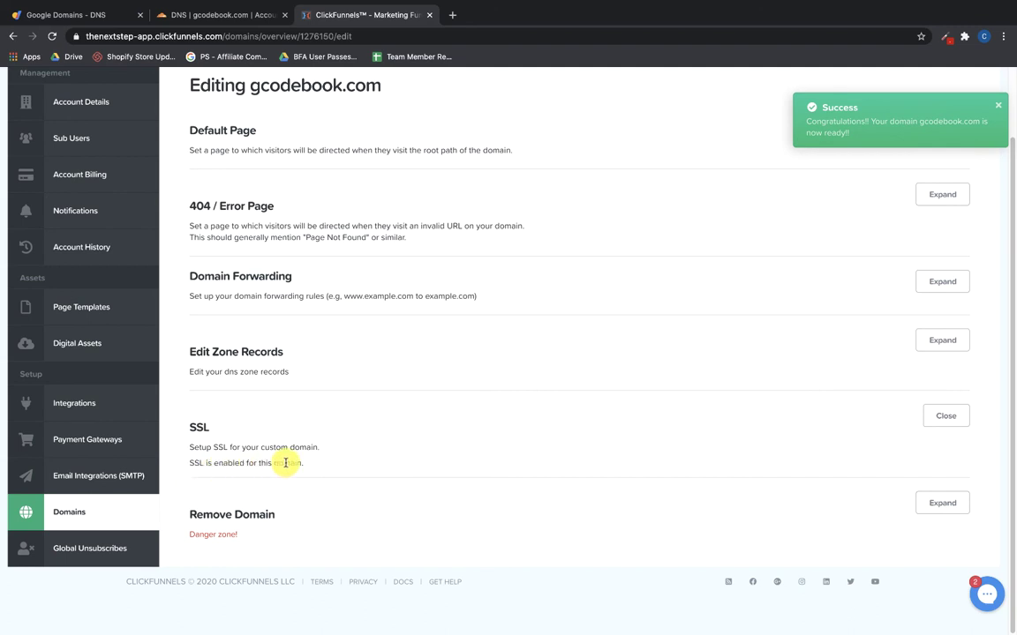
Return to the domains list and check the security status of gcodebook.com.
left_click(73, 517)
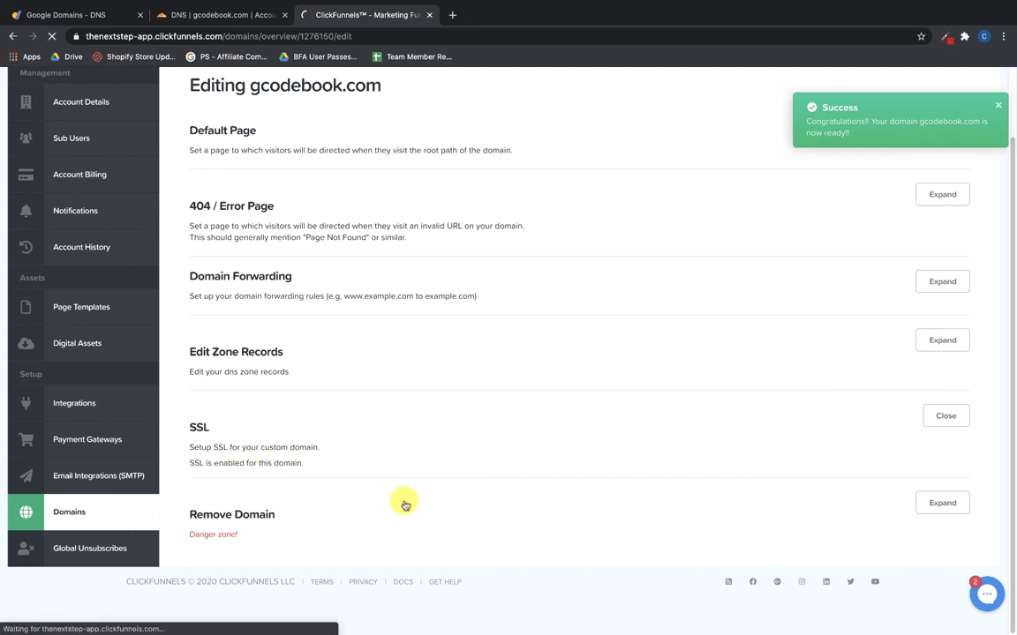
scroll(402, 507, "down", 15)
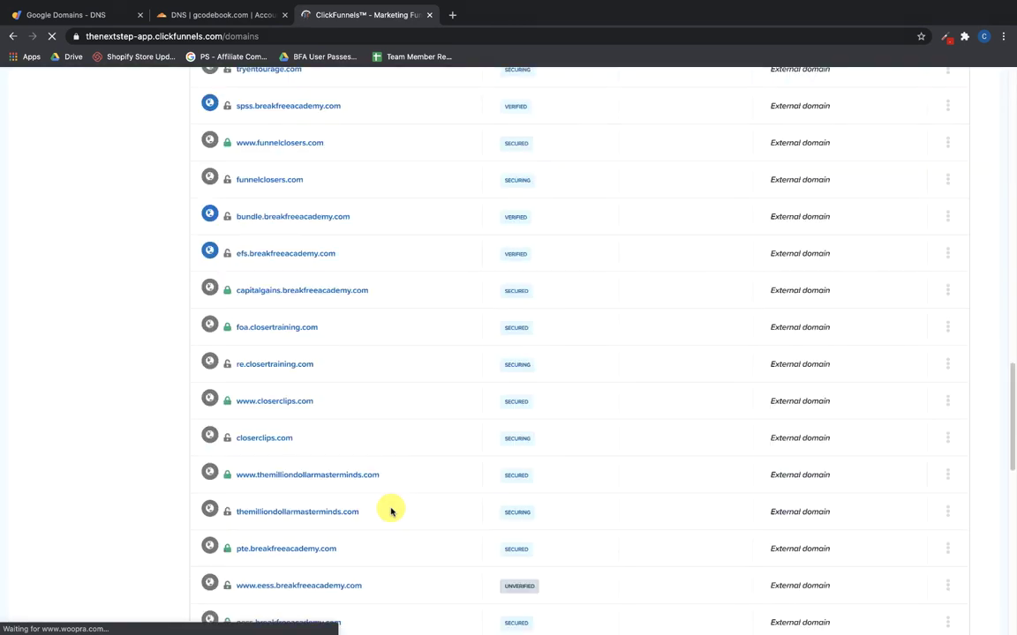
scroll(390, 513, "down", 3)
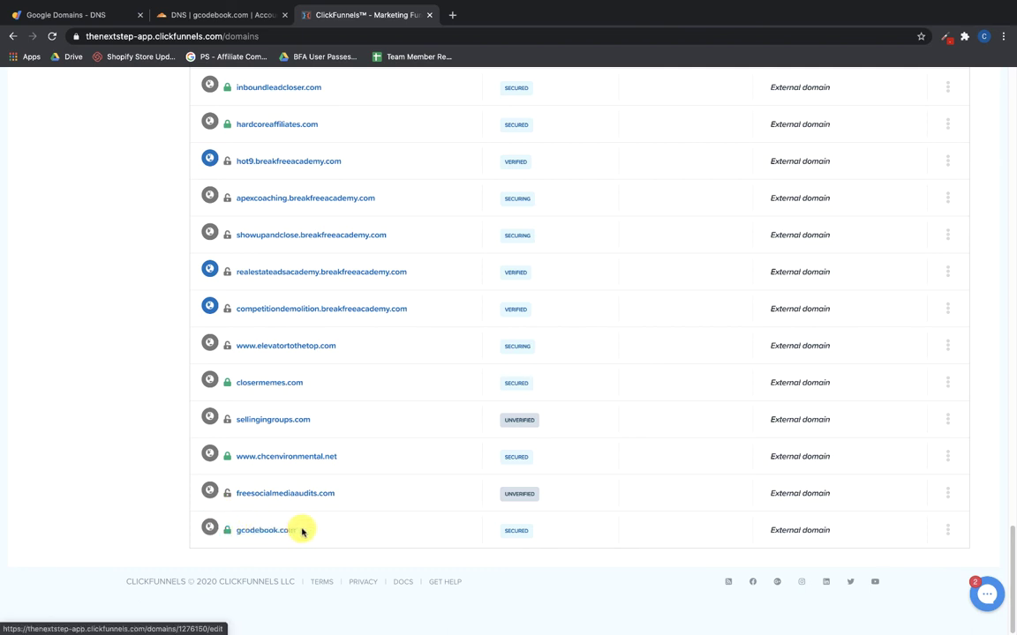
Copy the gcodebook.com domain name, open it in a new browser tab and look through the live page.
left_click_drag(302, 532, 238, 528)
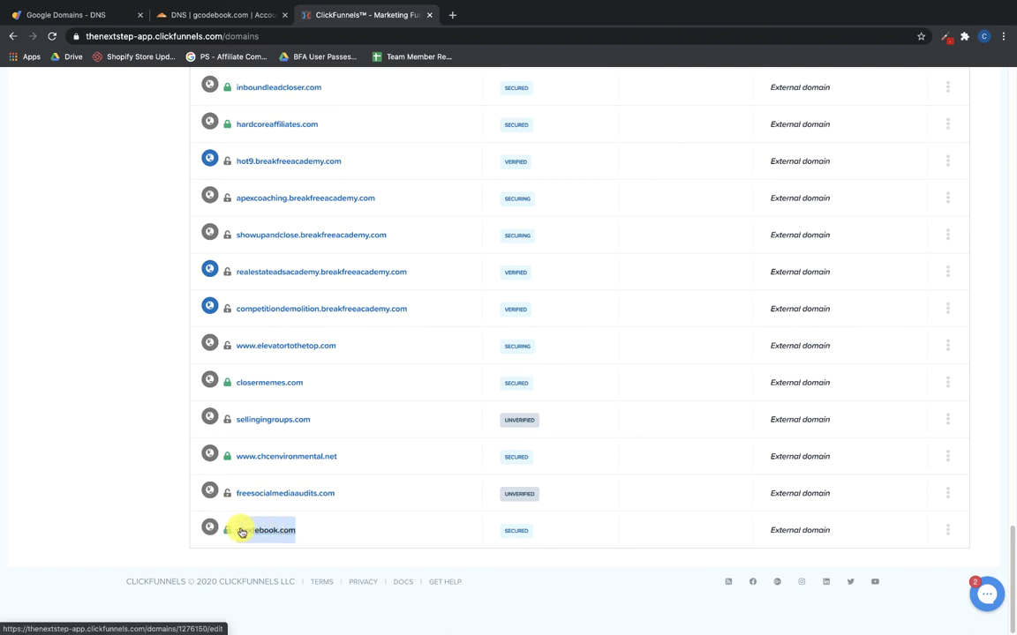
key("ctrl+c")
left_click(448, 14)
key("ctrl+v")
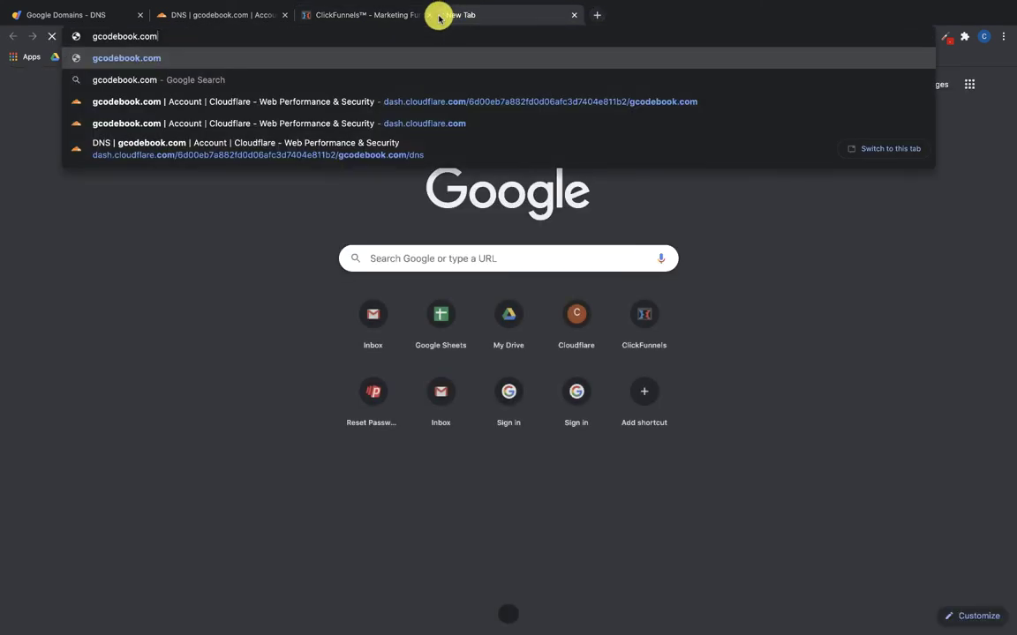
key("Return")
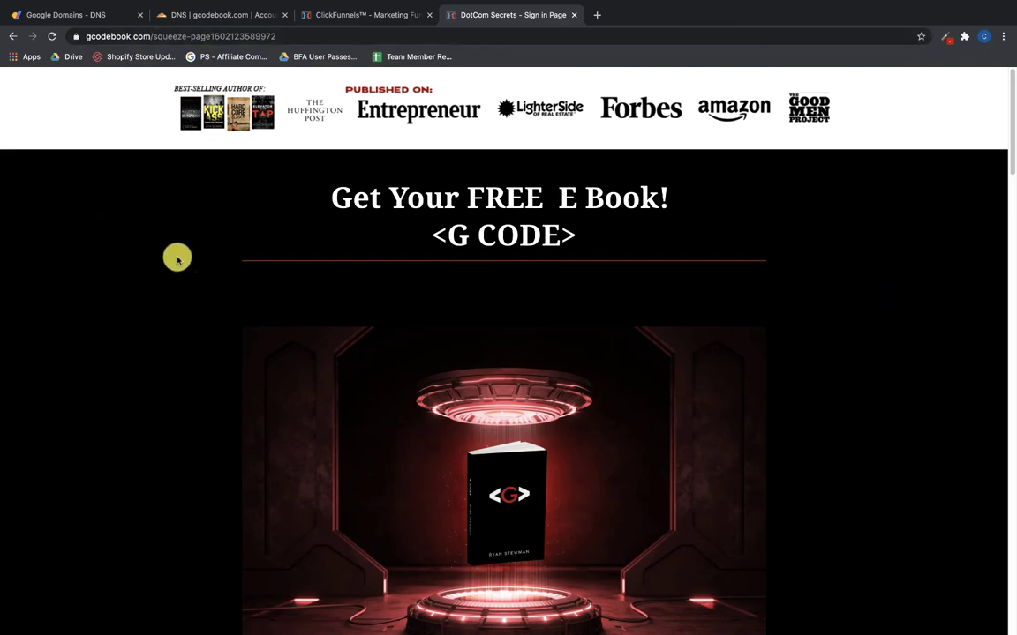
scroll(176, 256, "down", 20)
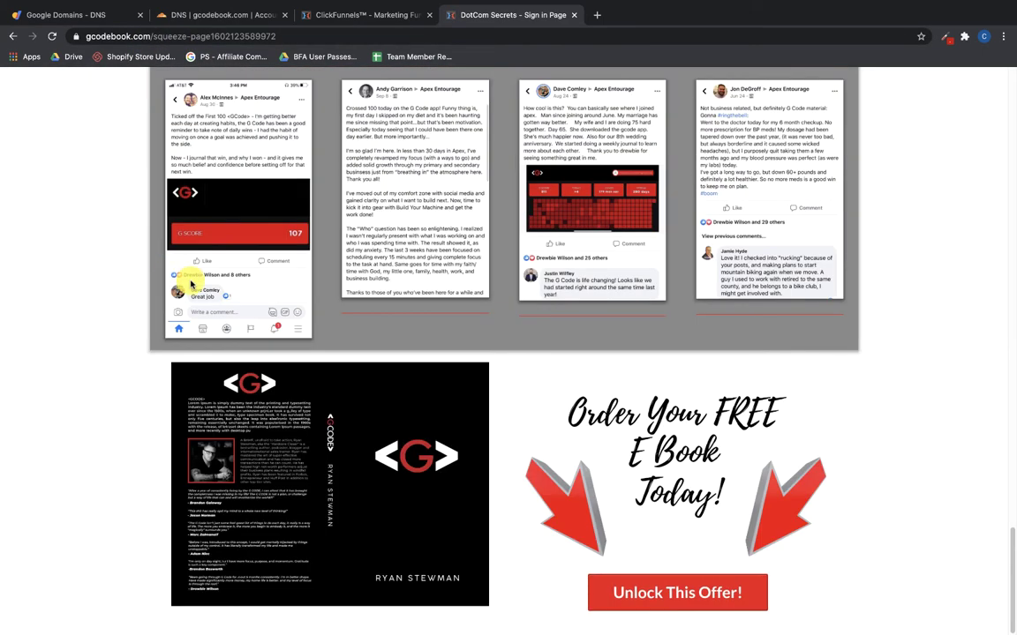
scroll(190, 281, "up", 20)
scroll(192, 282, "up", 2)
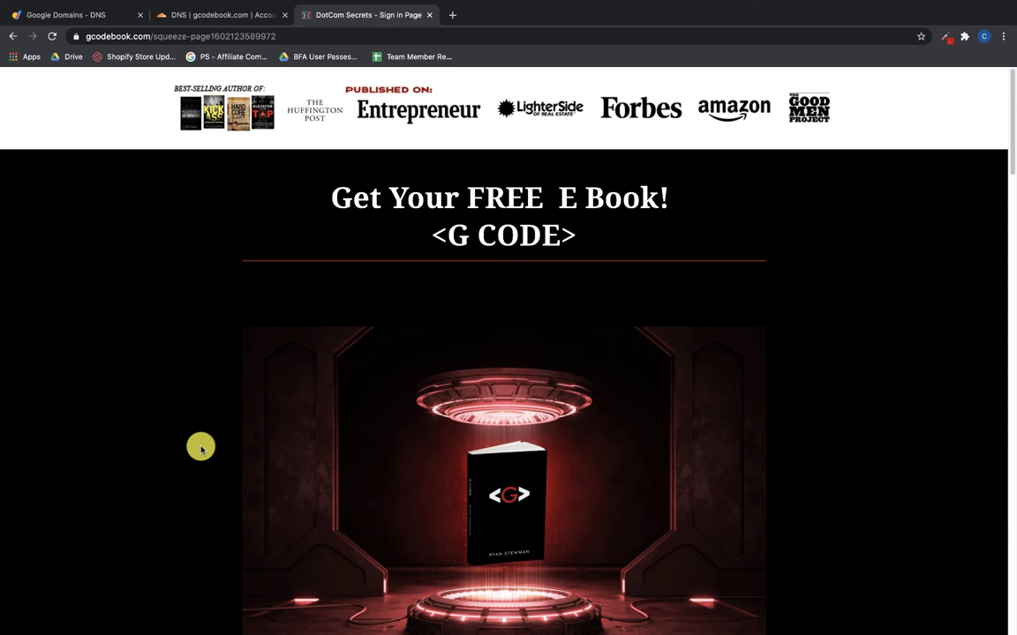
Switch to Cloudflare and add a proxied CNAME record named www with the target @ to gcodebook.com's DNS records.
left_click(207, 16)
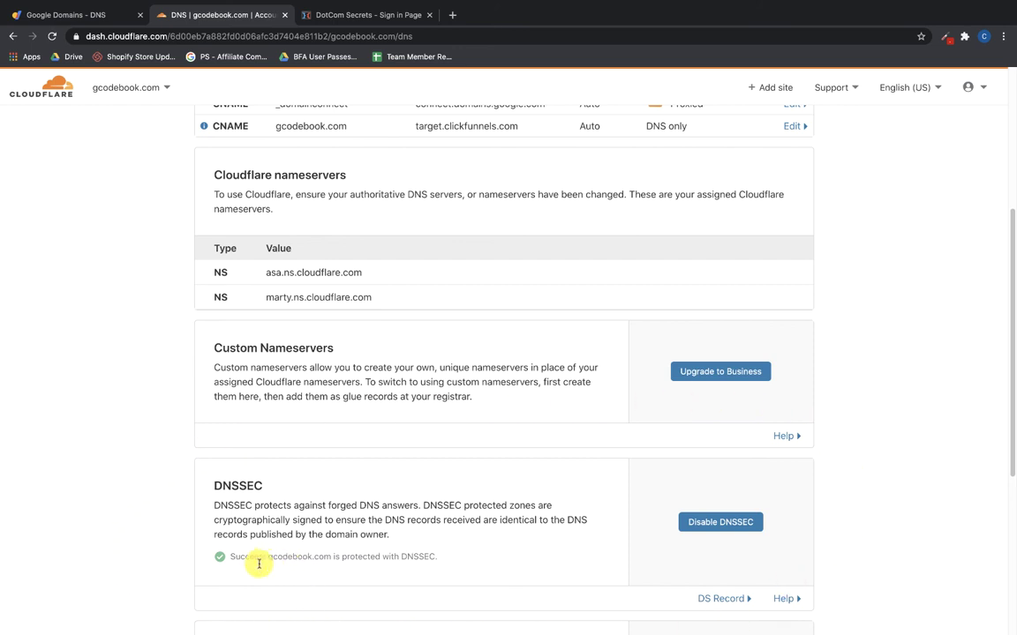
scroll(101, 454, "up", 4)
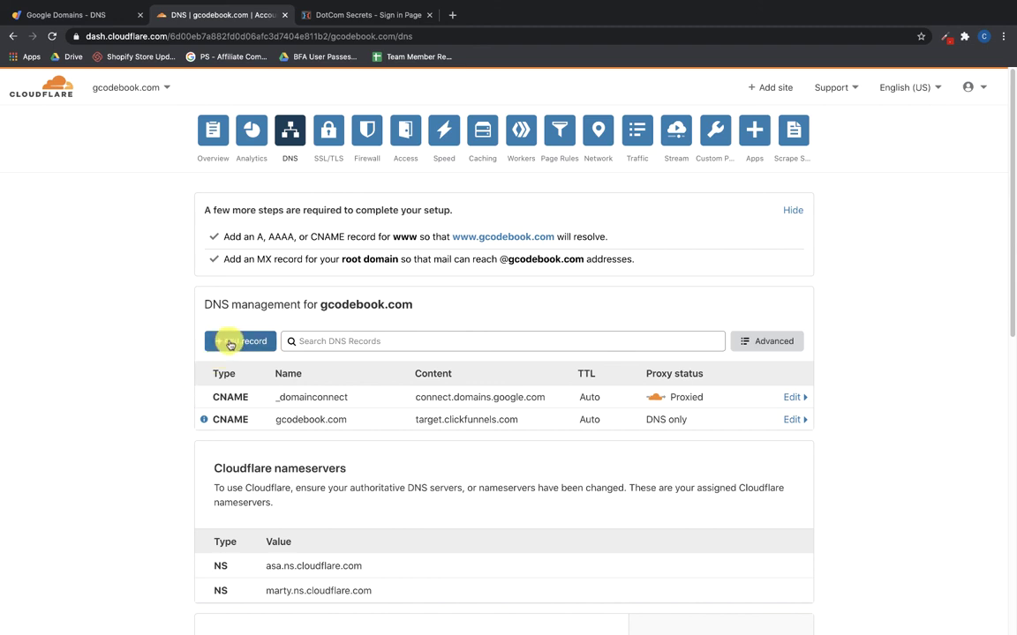
left_click(229, 344)
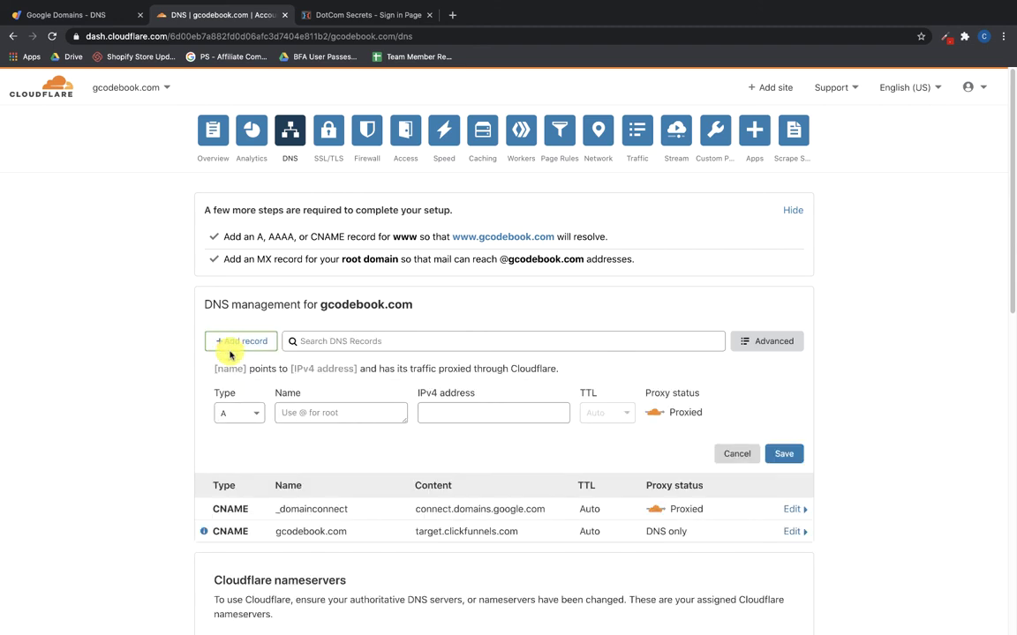
left_click(234, 413)
left_click(238, 468)
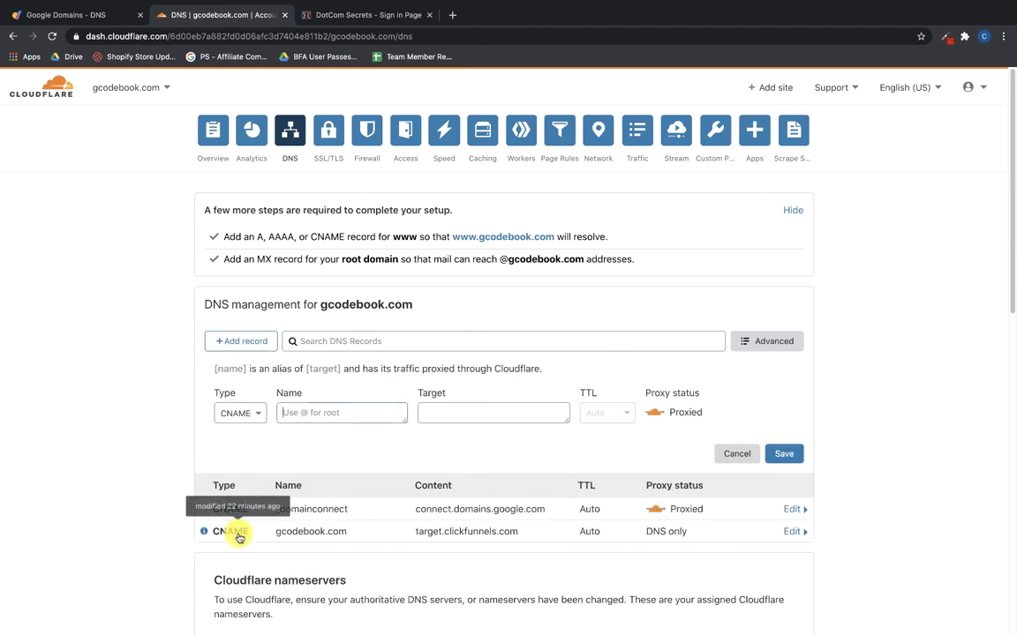
left_click(312, 429)
left_click(314, 417)
type("www")
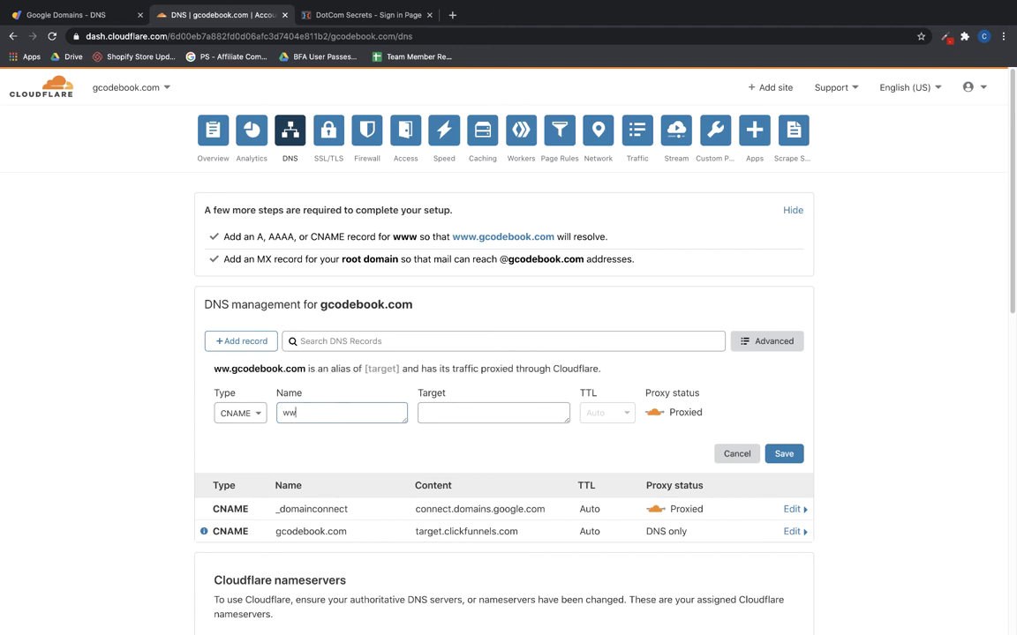
left_click(442, 413)
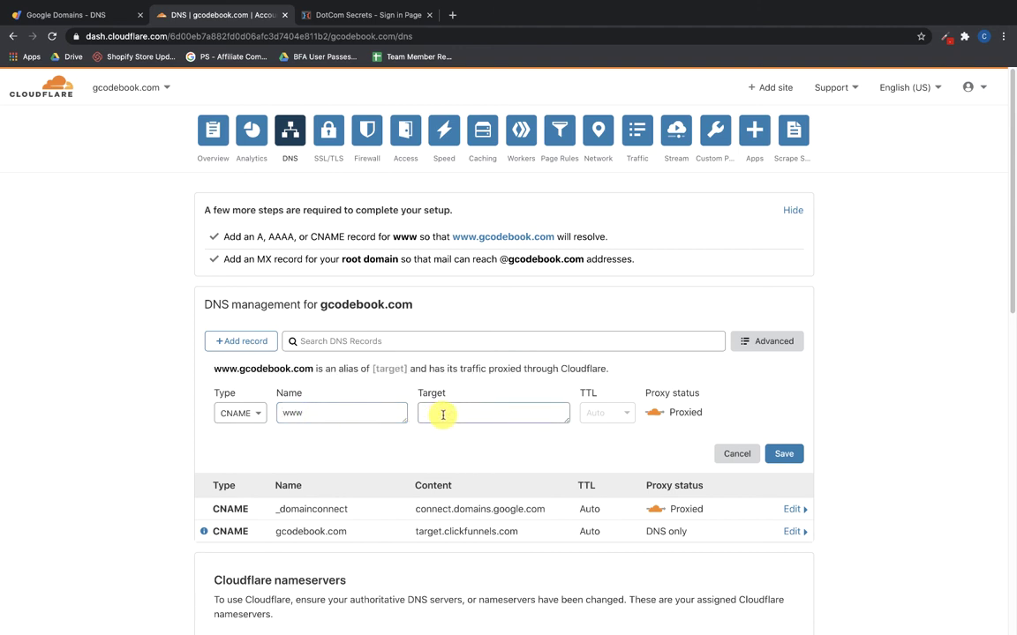
type("@")
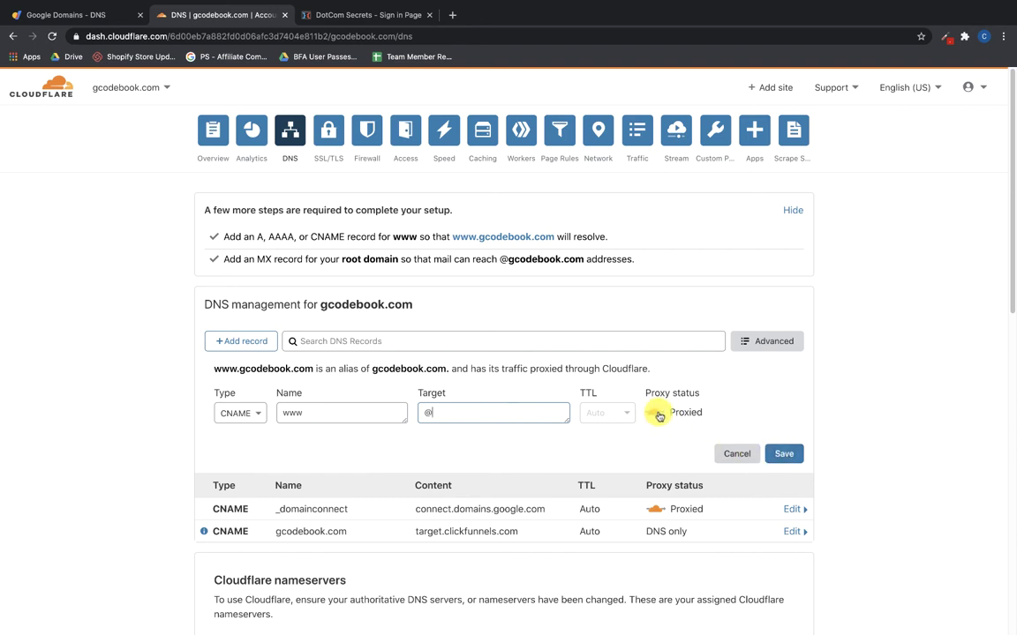
left_click(785, 455)
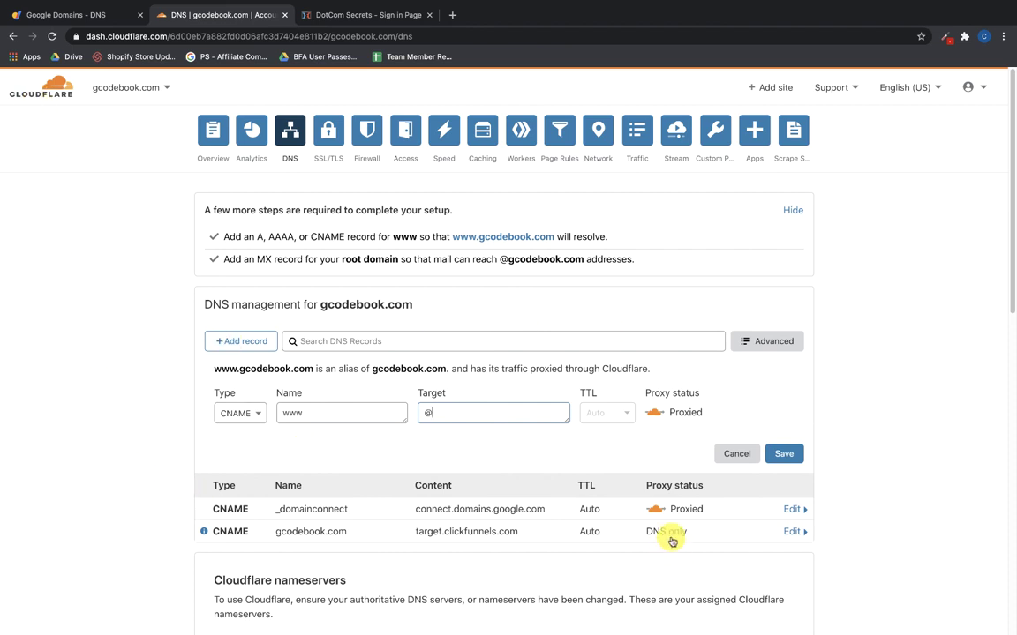
left_click(788, 456)
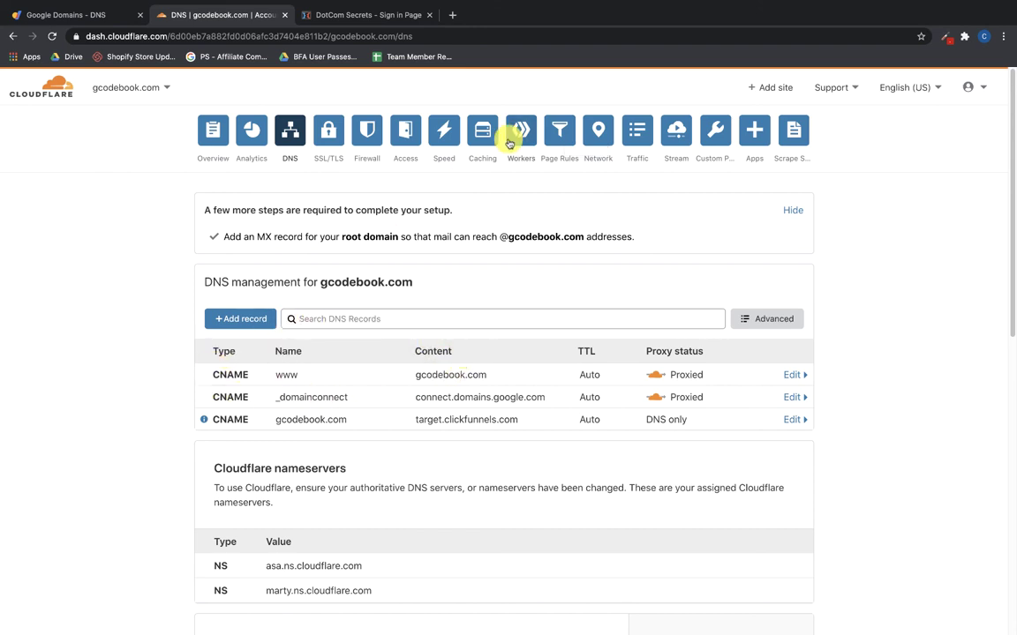
left_click(558, 130)
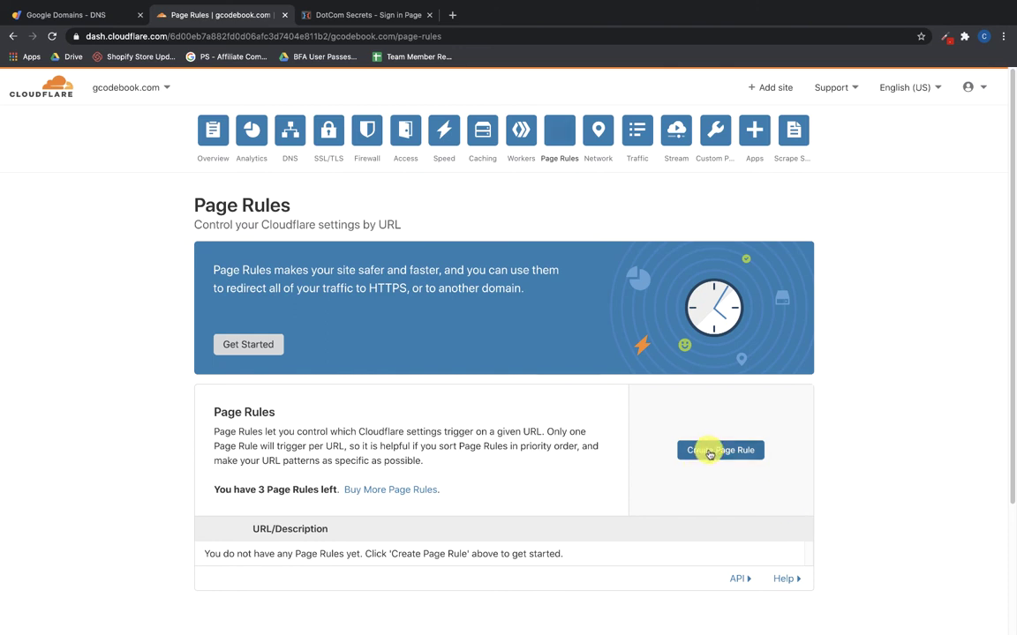
left_click(709, 451)
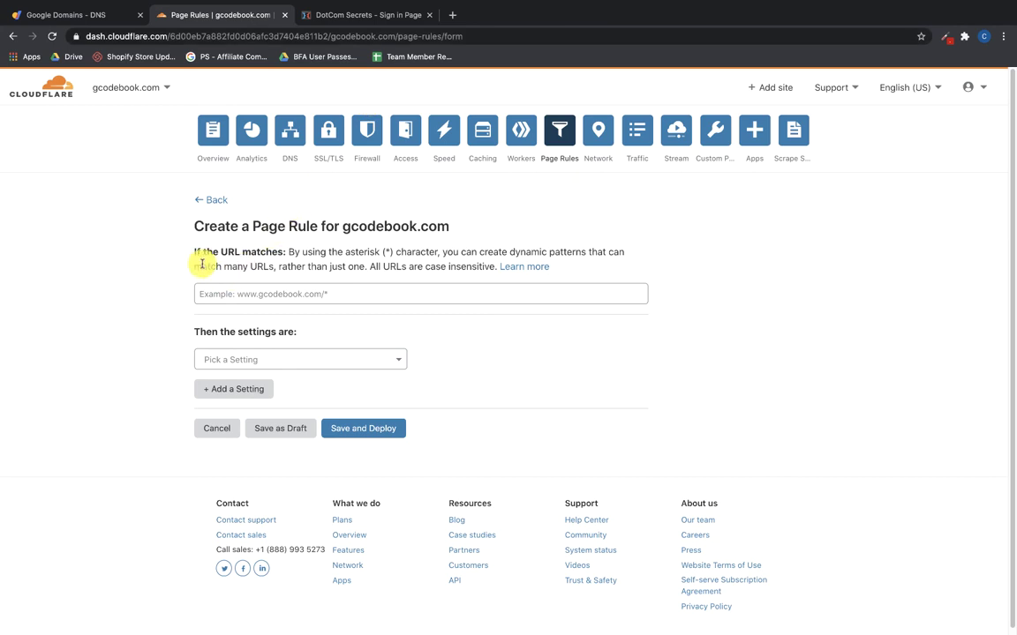
left_click(223, 292)
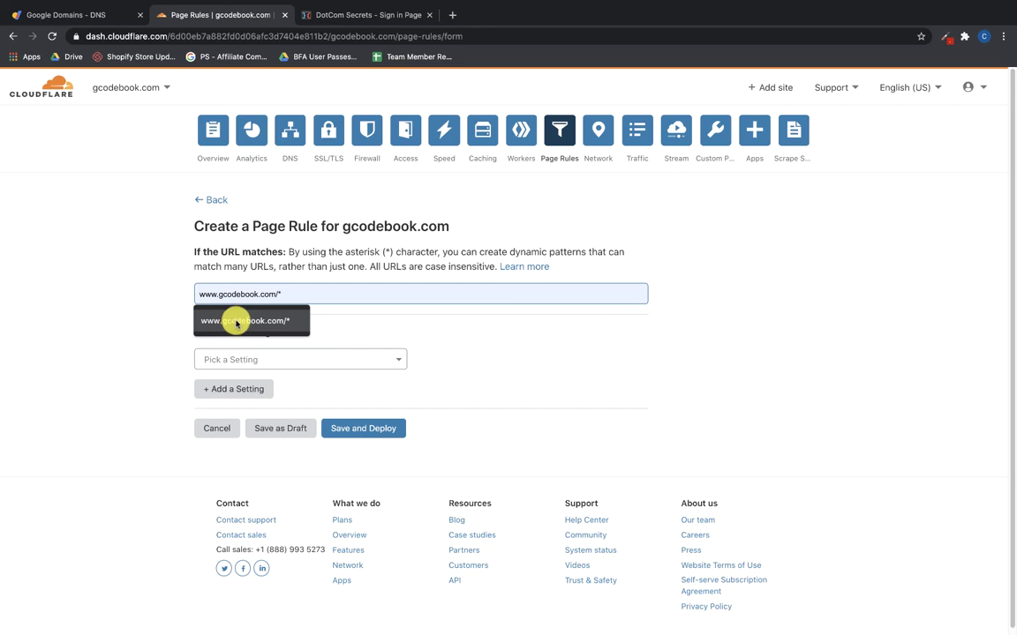
left_click(235, 323)
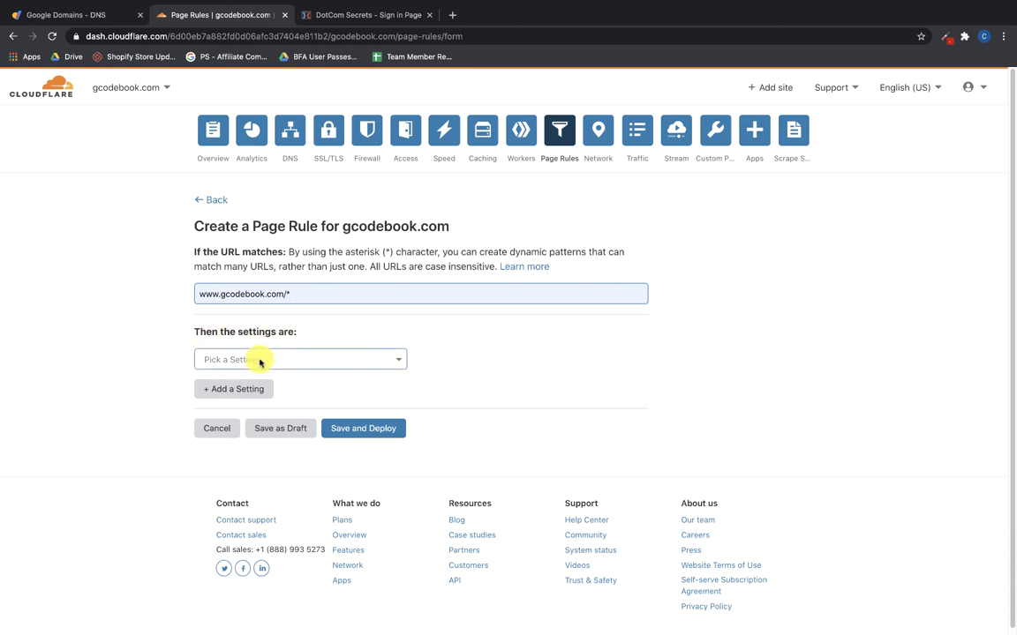
Set the page rule to Forwarding URL with status code 301 - Permanent Redirect.
left_click(233, 365)
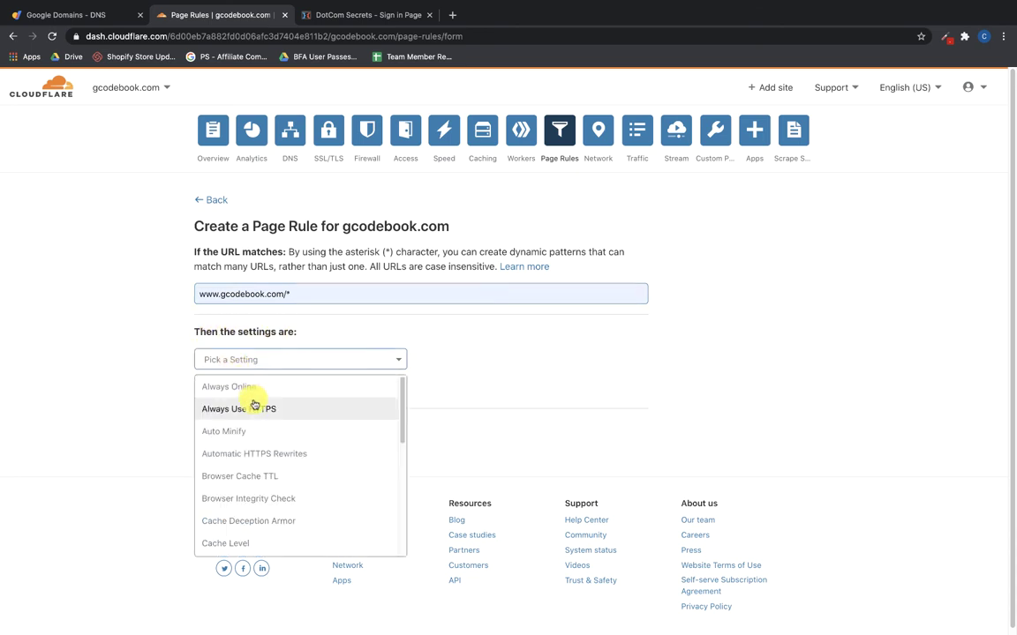
type("forw")
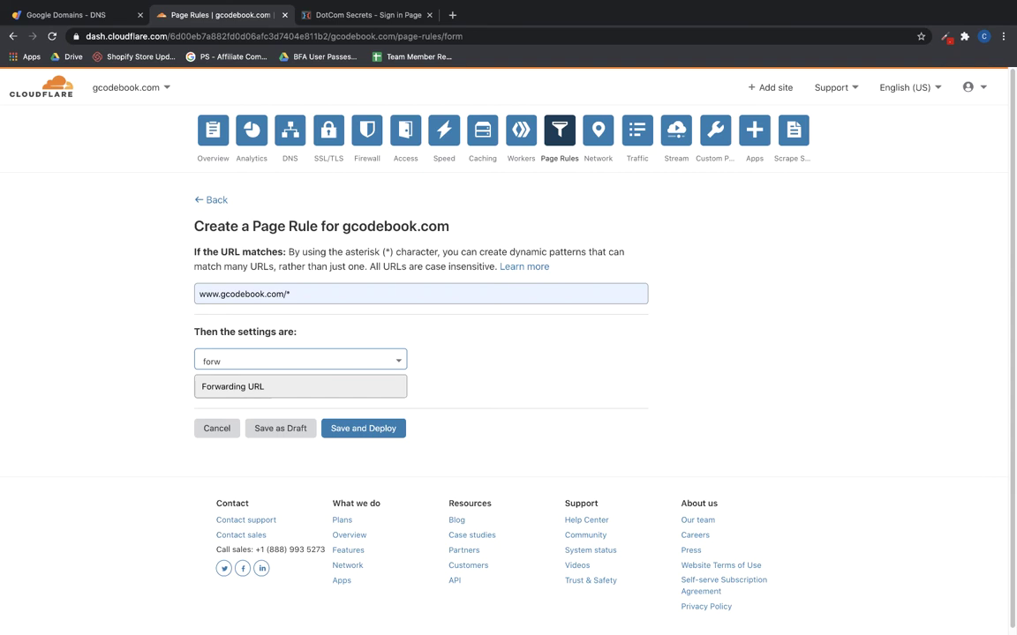
left_click(261, 385)
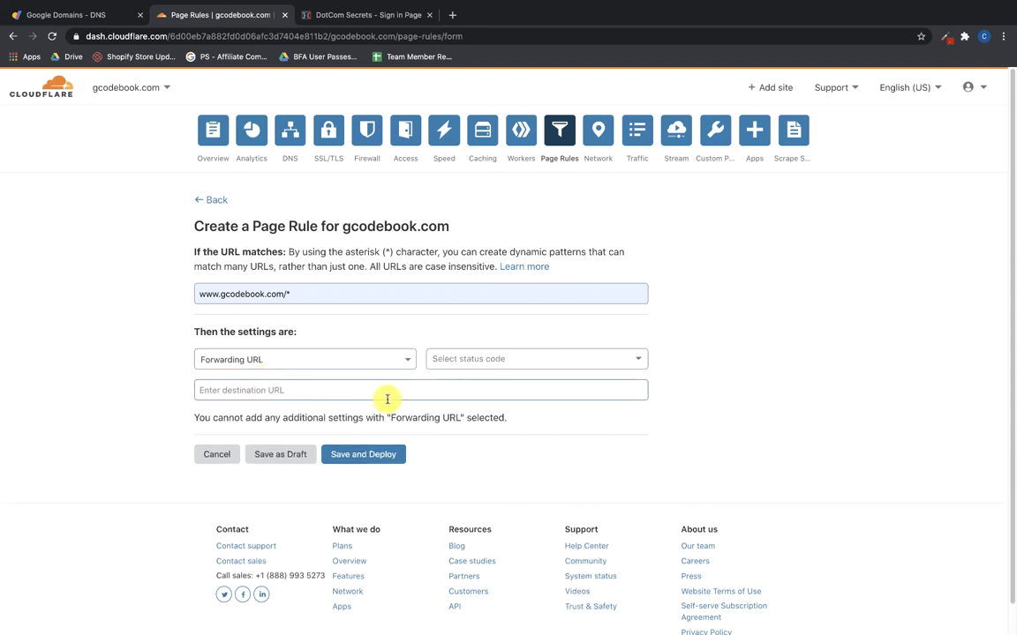
left_click(475, 368)
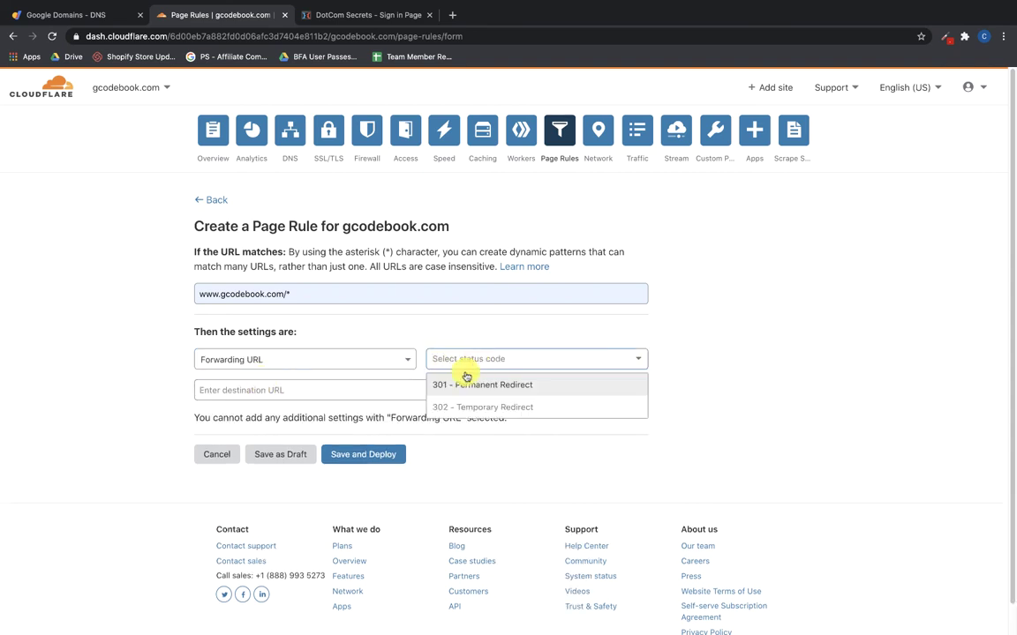
left_click(448, 387)
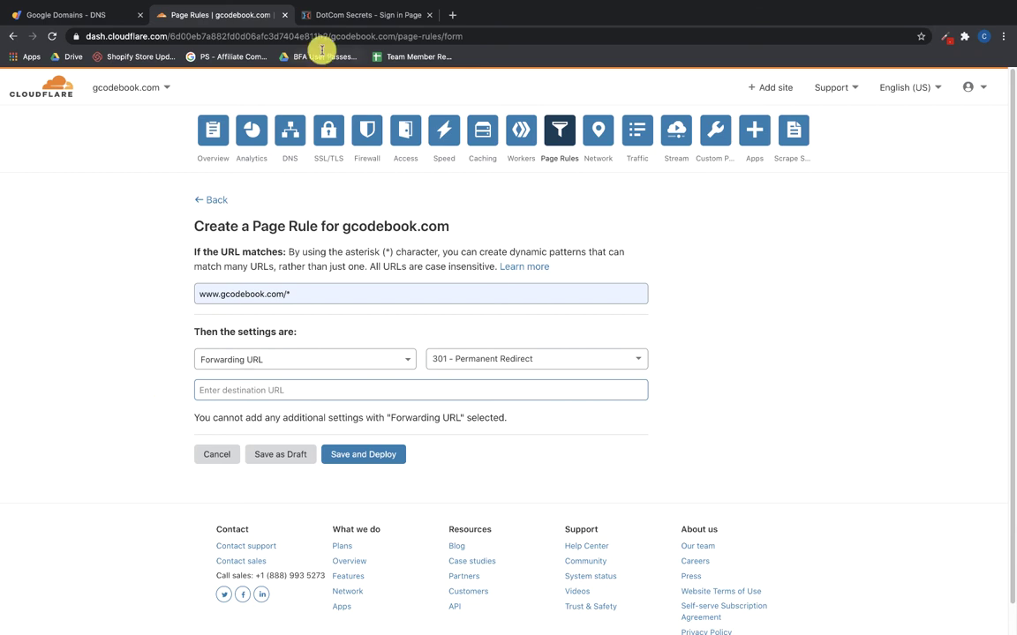
left_click(304, 16)
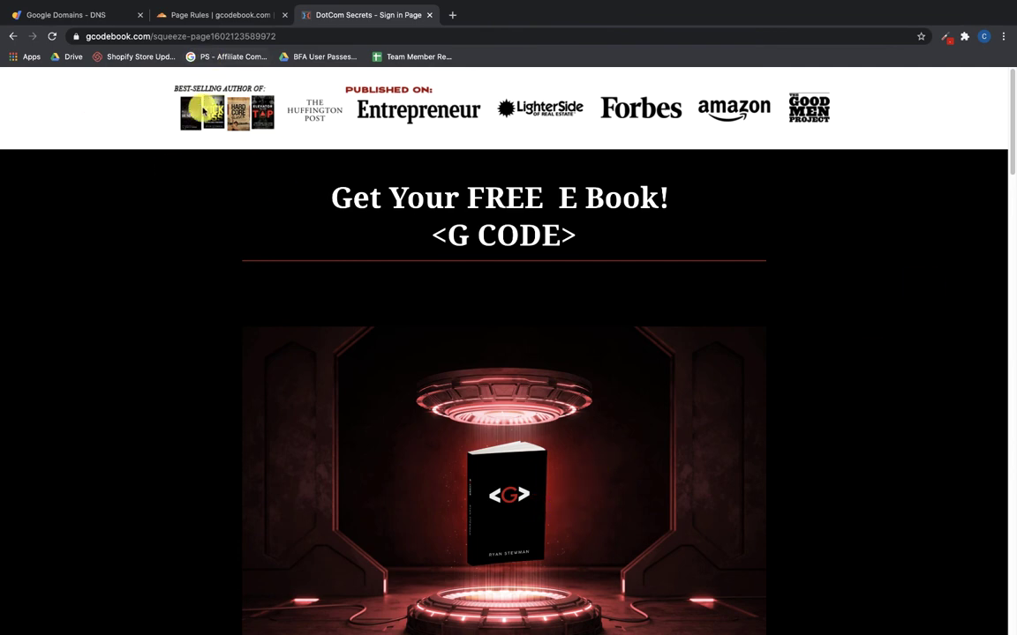
left_click(197, 16)
left_click(257, 389)
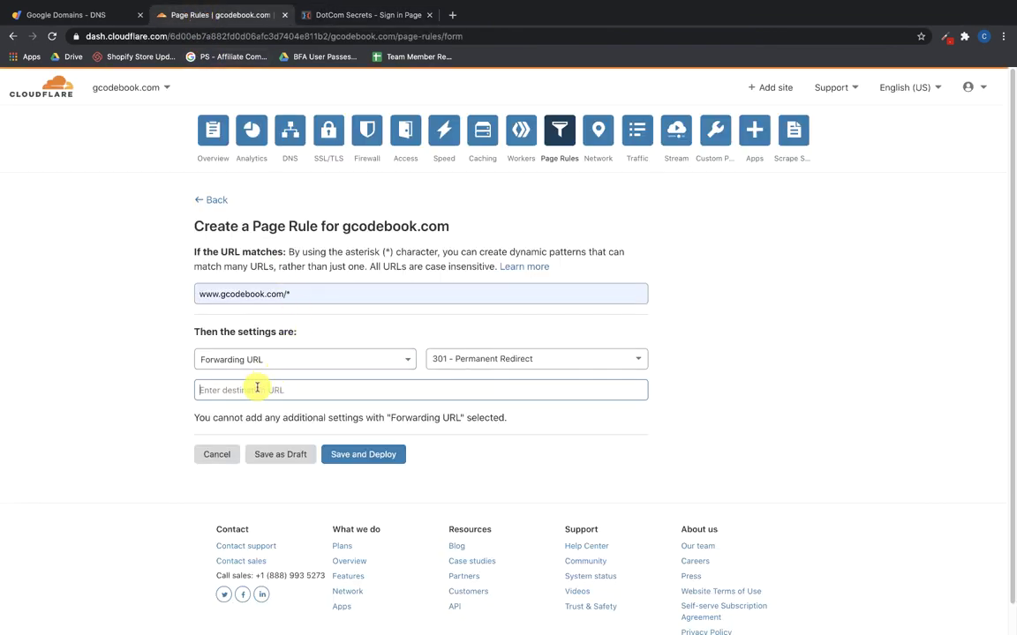
type("https://gcodebook.com/$1")
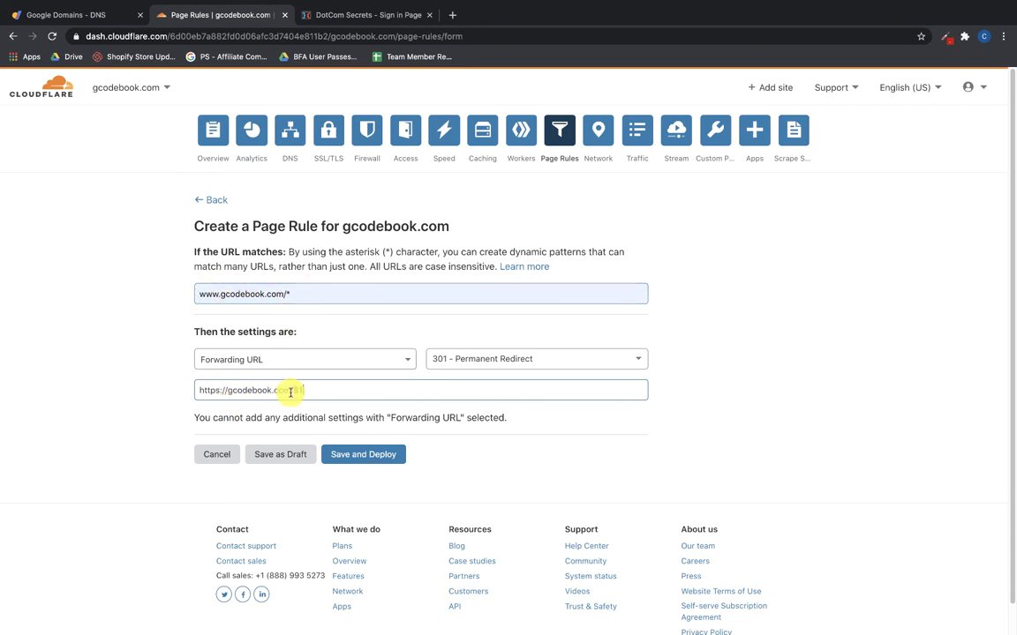
left_click(348, 457)
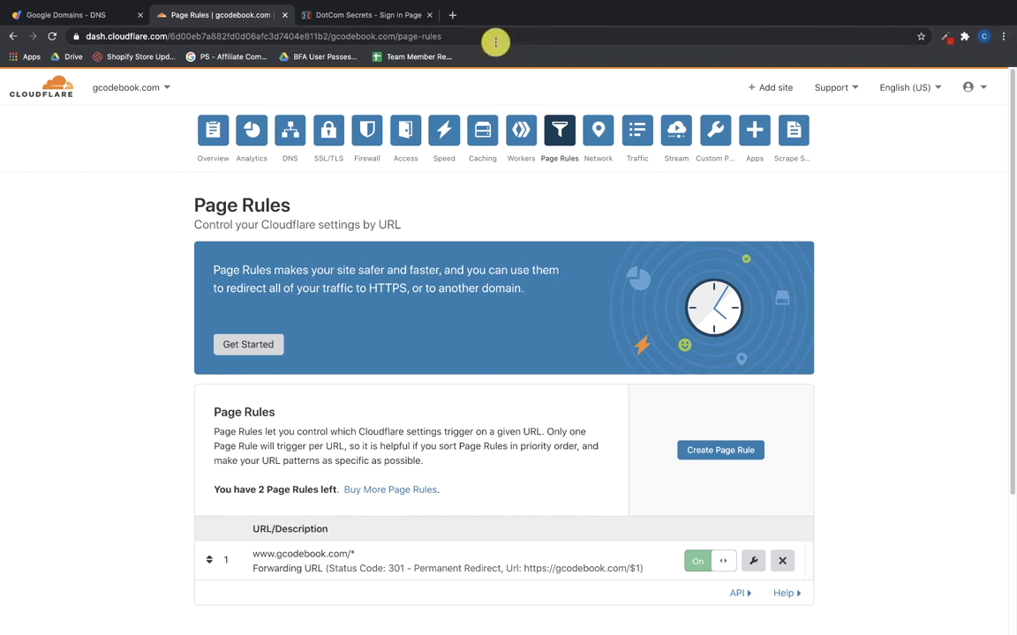
left_click(454, 15)
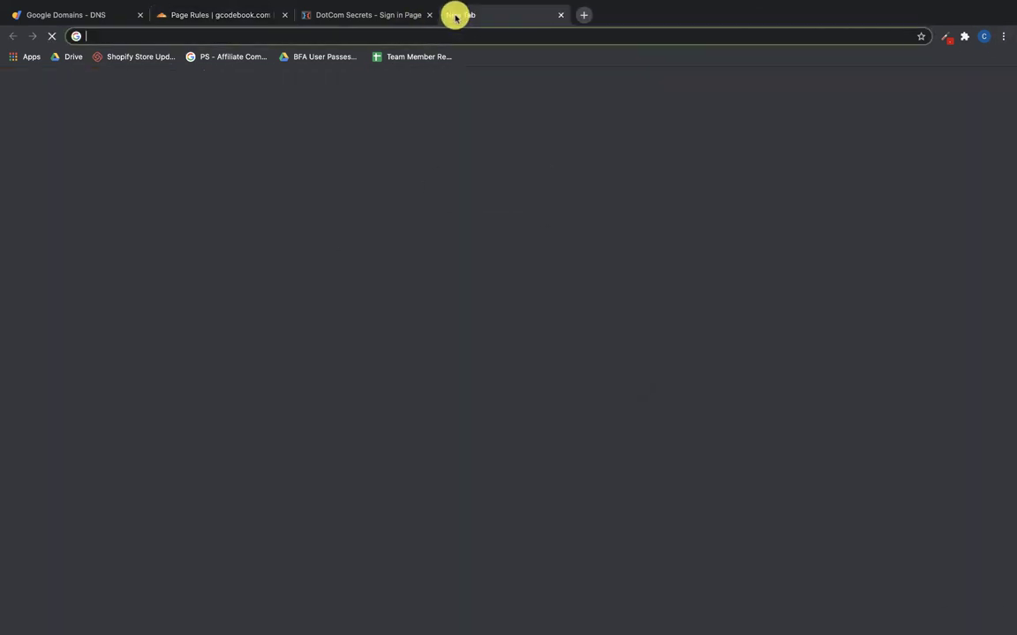
type("w")
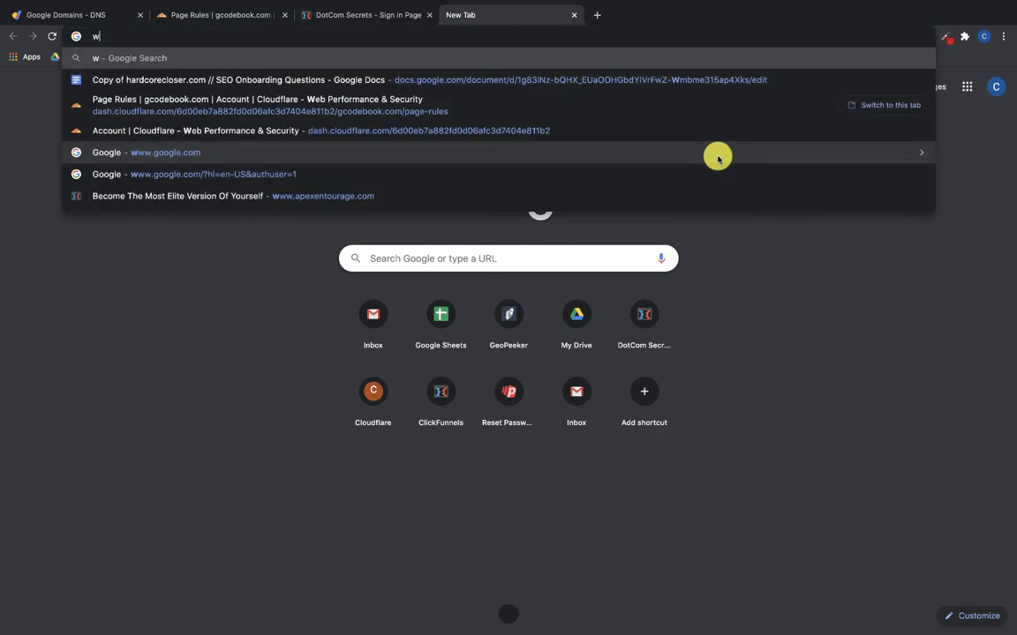
type("ww.gcodebook.com")
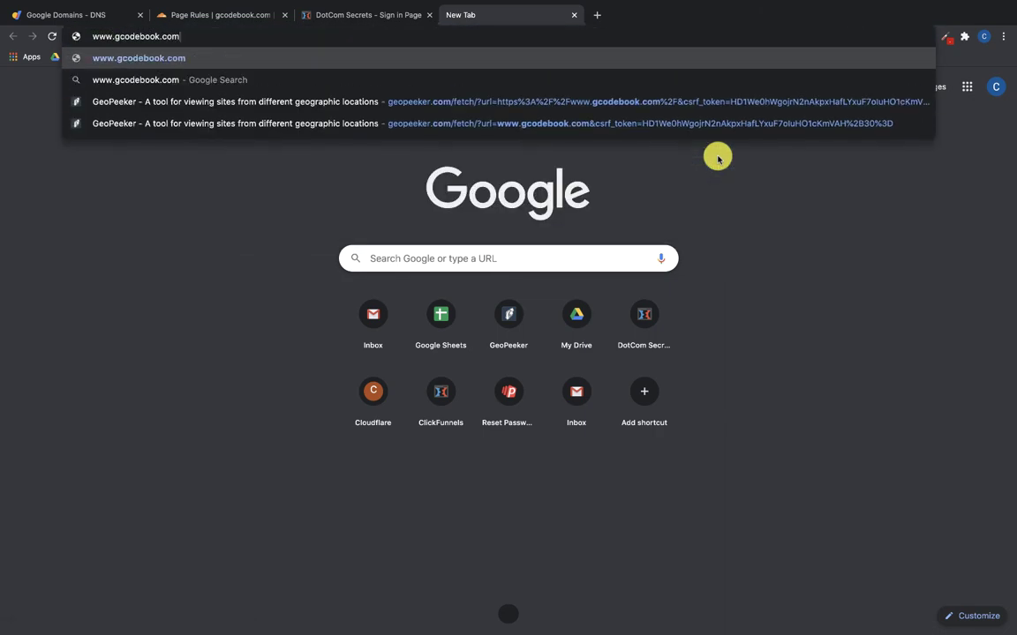
key("Return")
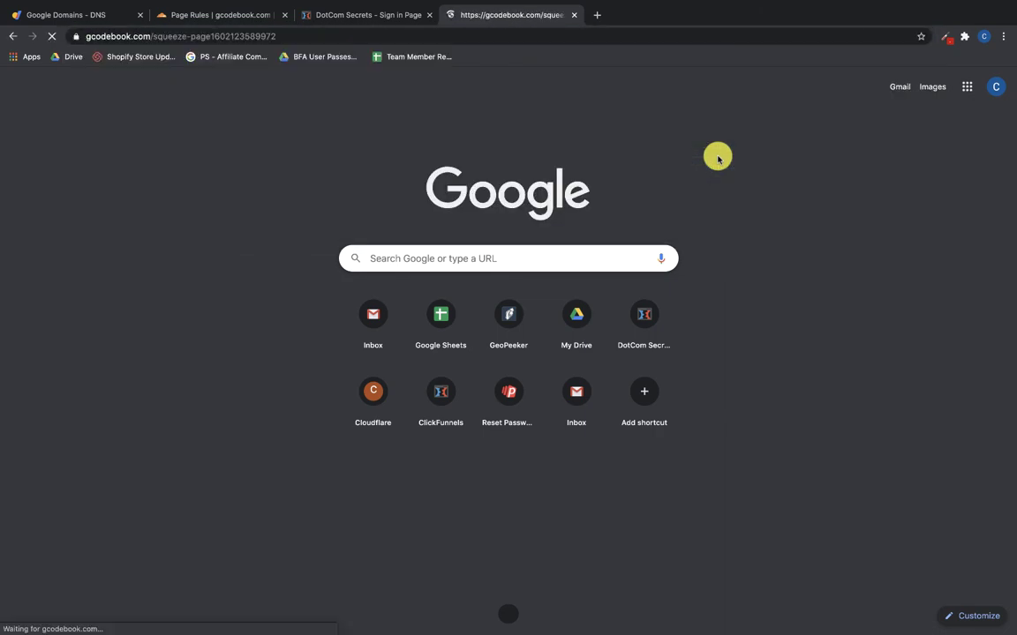